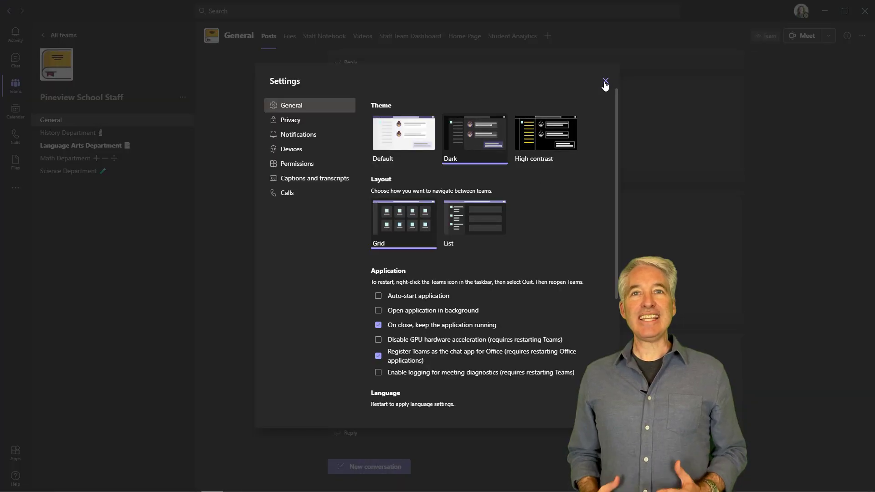
Step: Close Settings with the dark theme applied and open the exam post in Immersive Reader
left_click(605, 81)
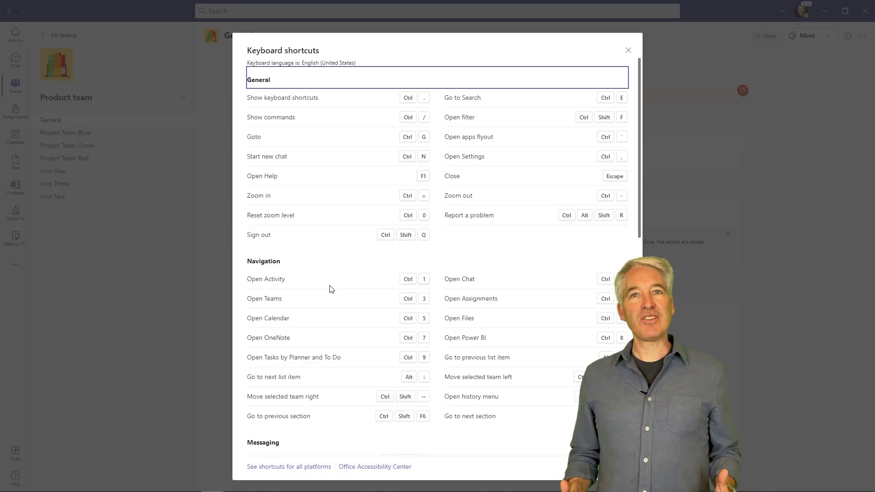
scroll(331, 289, "down", 5)
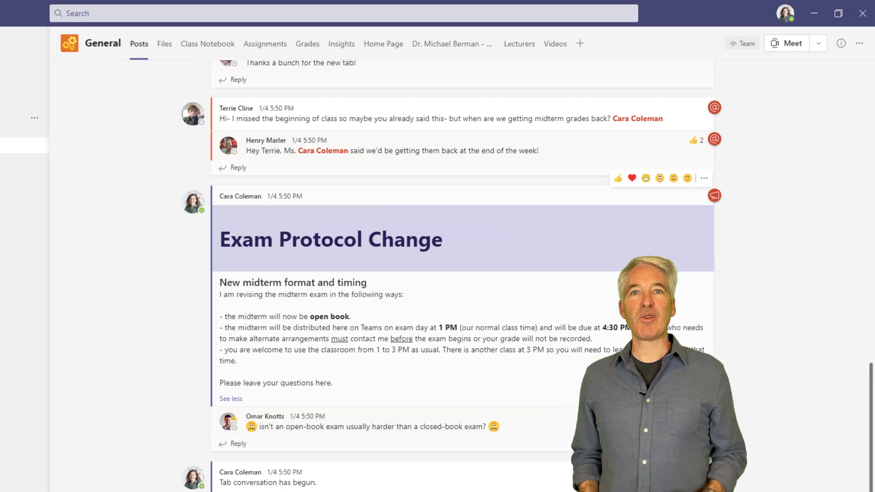
left_click(685, 176)
left_click(744, 326)
Step: Set the Immersive Reader to the cyan theme and raise the text size to 64
left_click(757, 22)
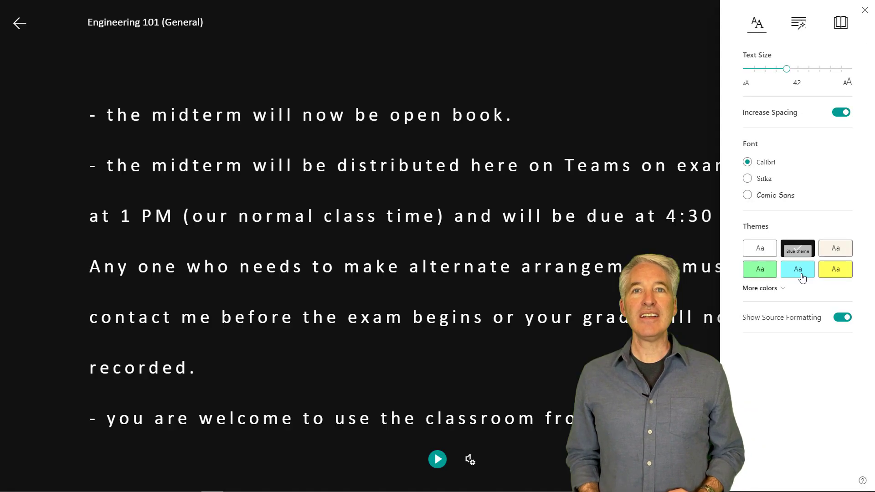
left_click(797, 269)
left_click_drag(785, 68, 813, 68)
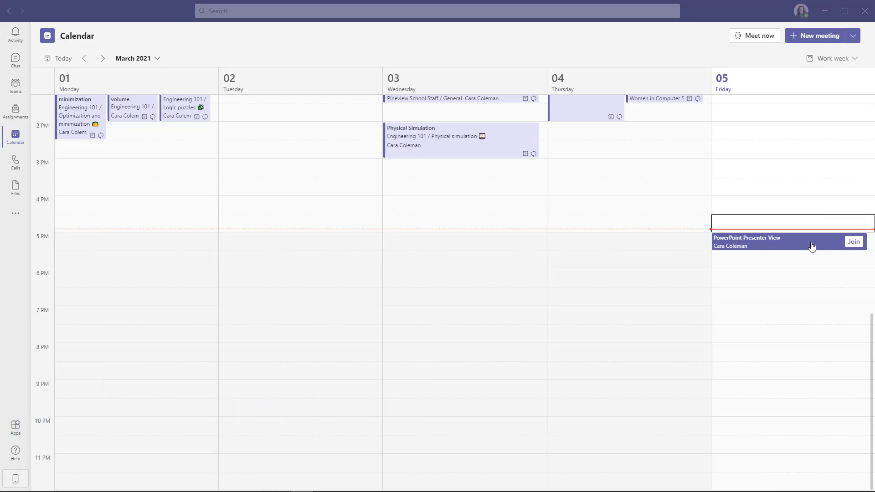
Step: Join the PowerPoint Presenter View meeting and share The Solar System.pptx uploaded from the computer
left_click(854, 242)
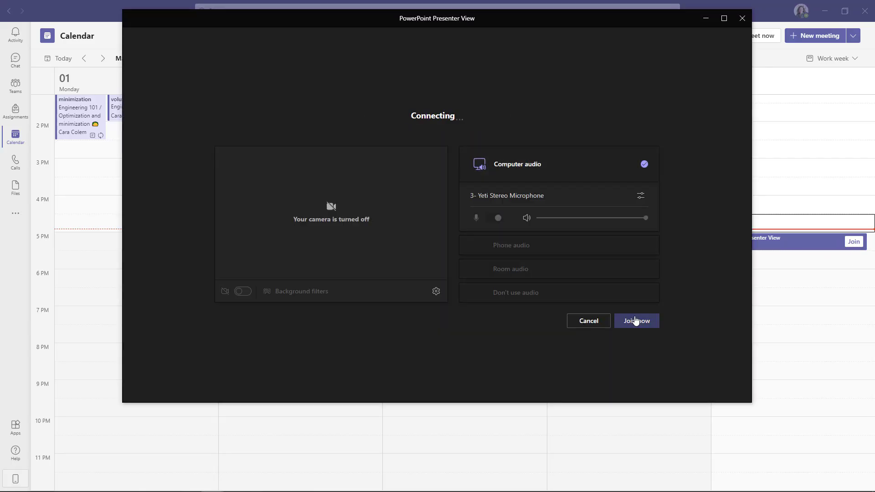
left_click(634, 318)
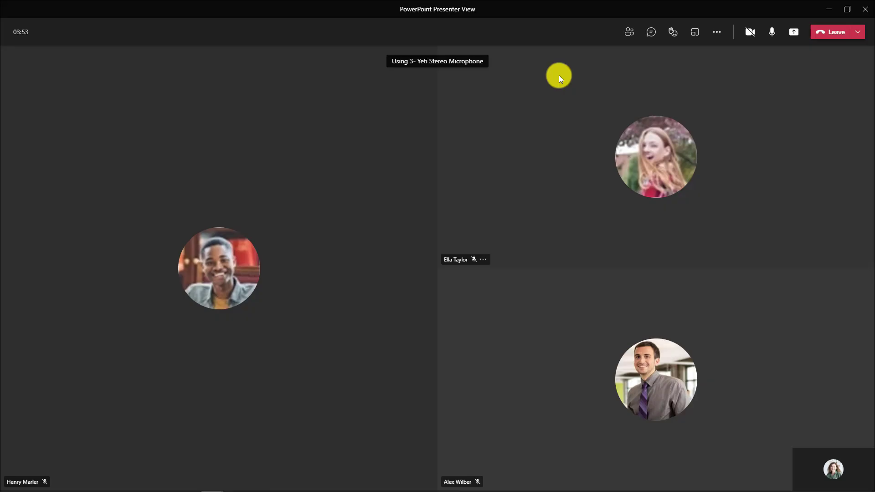
left_click(796, 36)
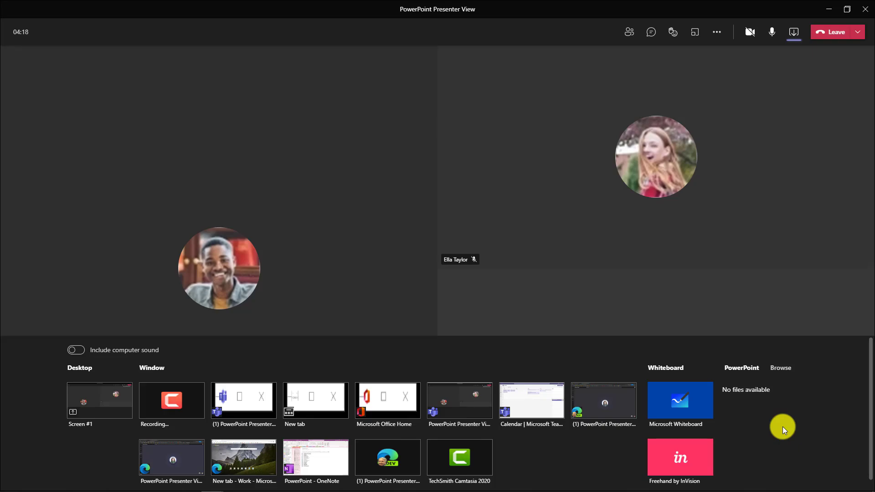
left_click(779, 370)
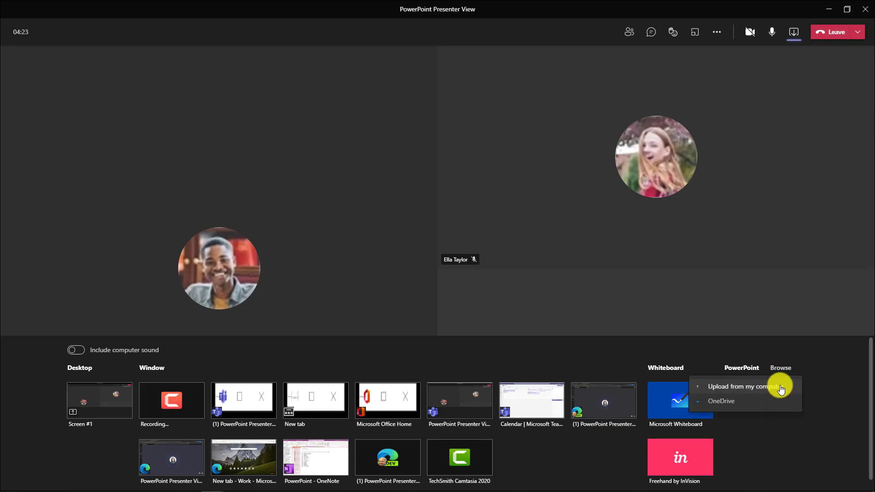
left_click(780, 387)
left_click(465, 300)
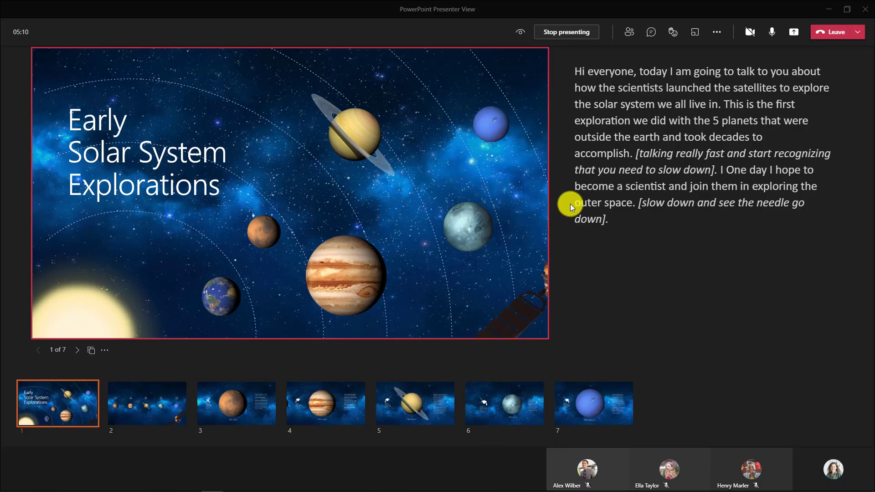
Step: Show the participants list, advance to the planet timeline slide, then return to the title slide
left_click_drag(581, 69, 662, 228)
left_click(662, 246)
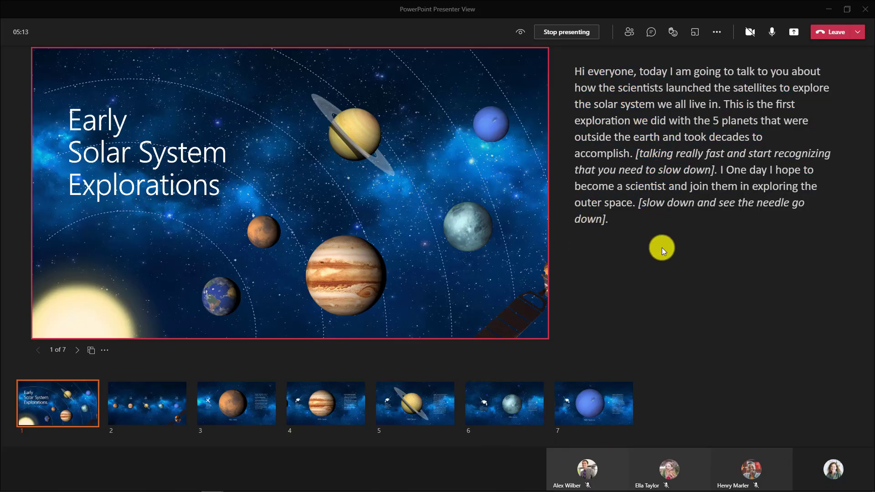
left_click(629, 33)
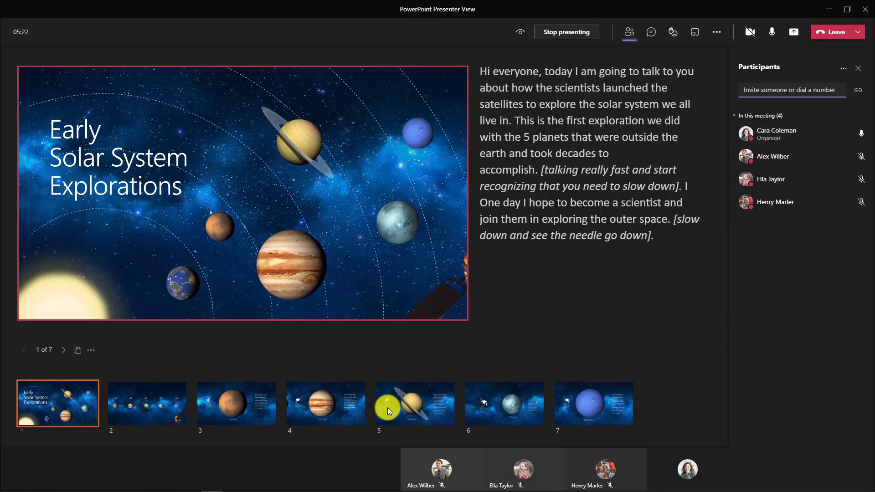
left_click(64, 350)
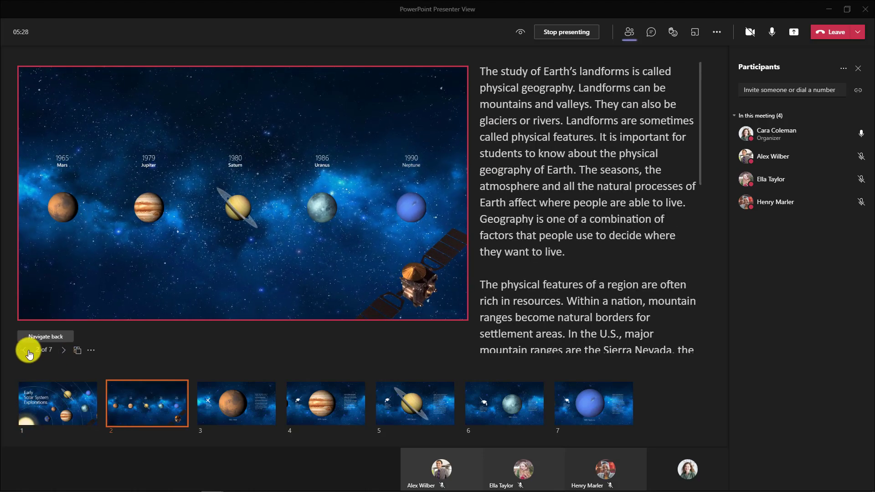
key("Right")
left_click(26, 350)
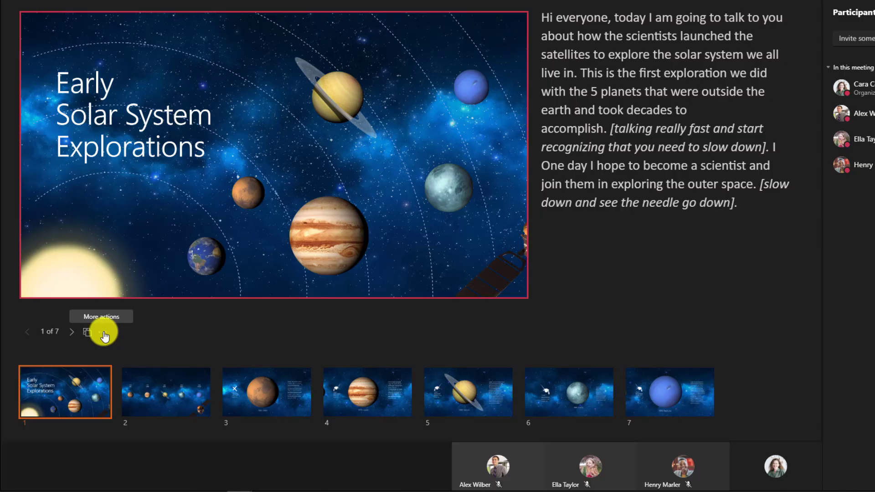
Step: Hide the presenter view with notes and close the participants list
left_click(95, 352)
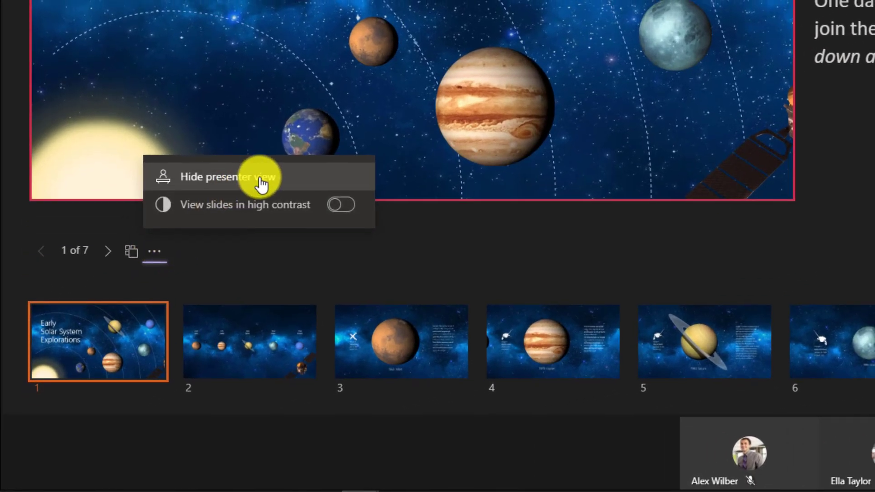
left_click(154, 309)
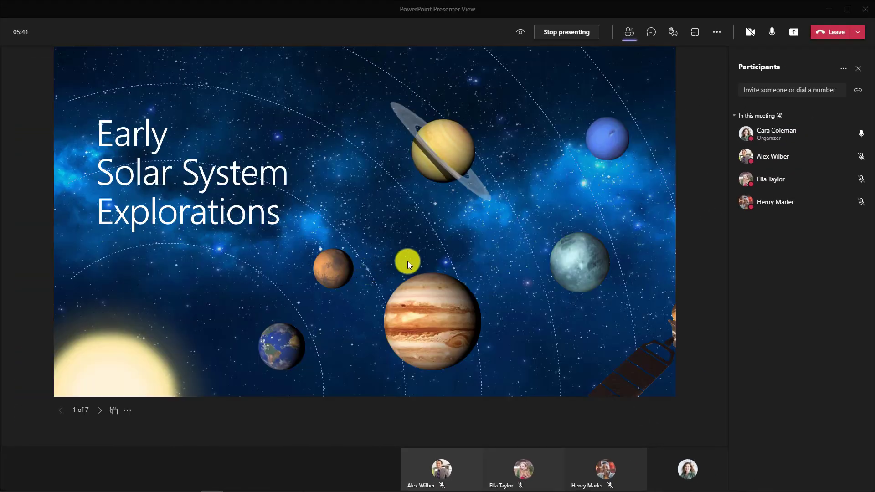
left_click(632, 43)
left_click(632, 43)
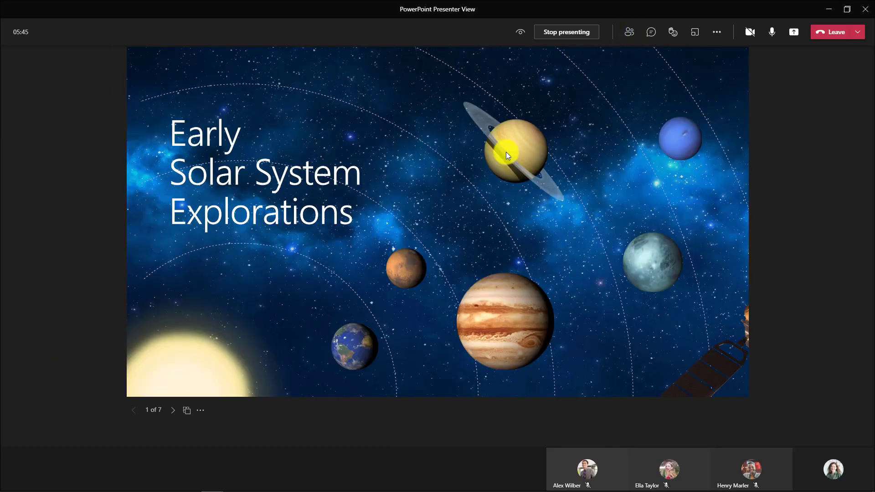
Step: Restore presenter view with notes, and toggle participants' slide browsing off and back on
left_click(202, 413)
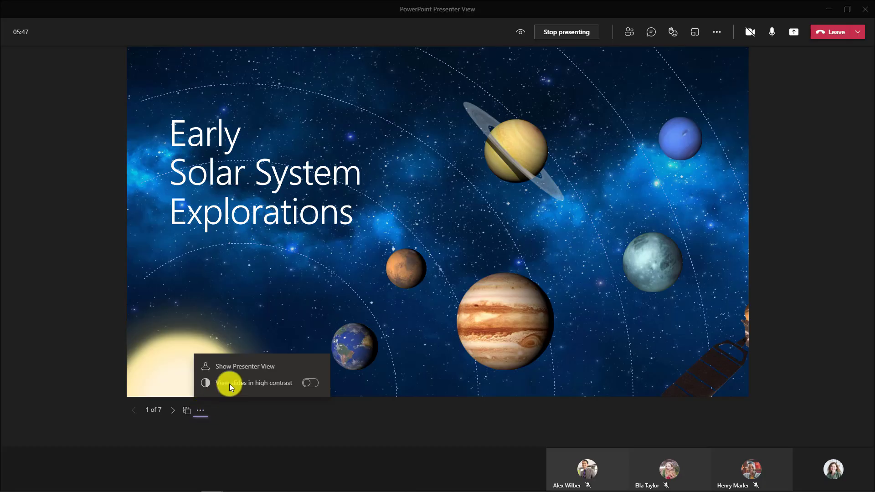
left_click(276, 367)
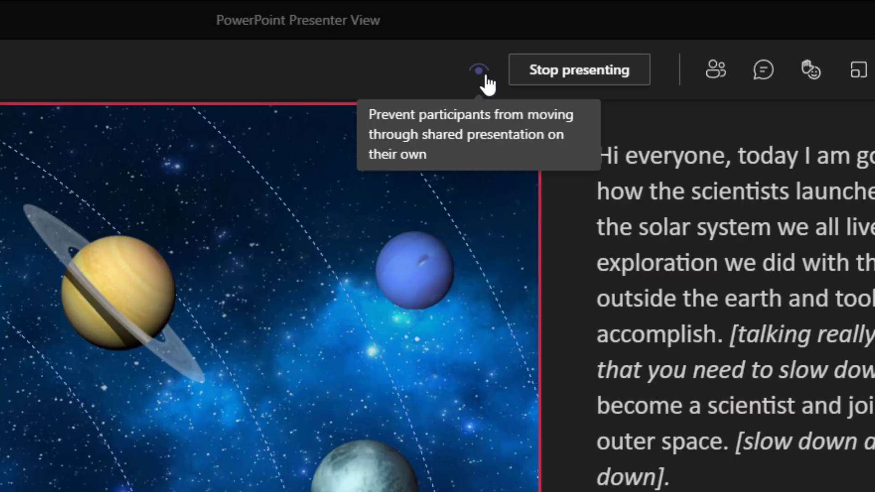
left_click(478, 70)
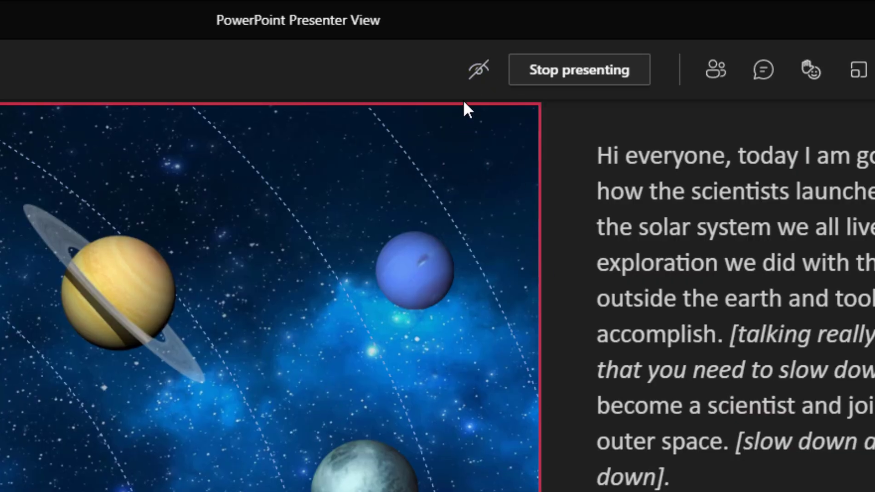
left_click(479, 77)
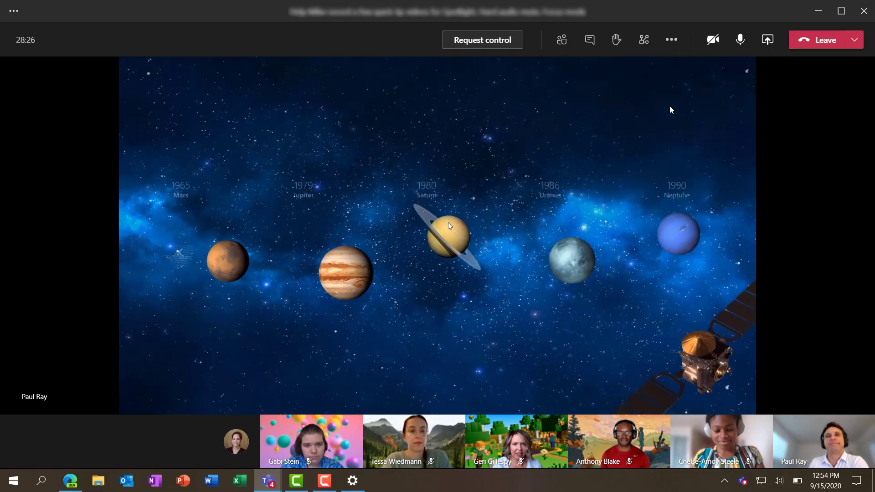
left_click(672, 41)
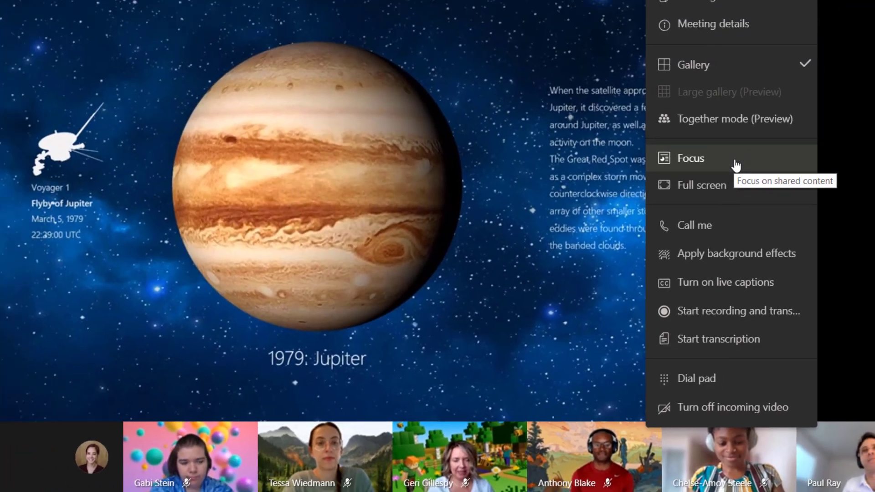
left_click(726, 217)
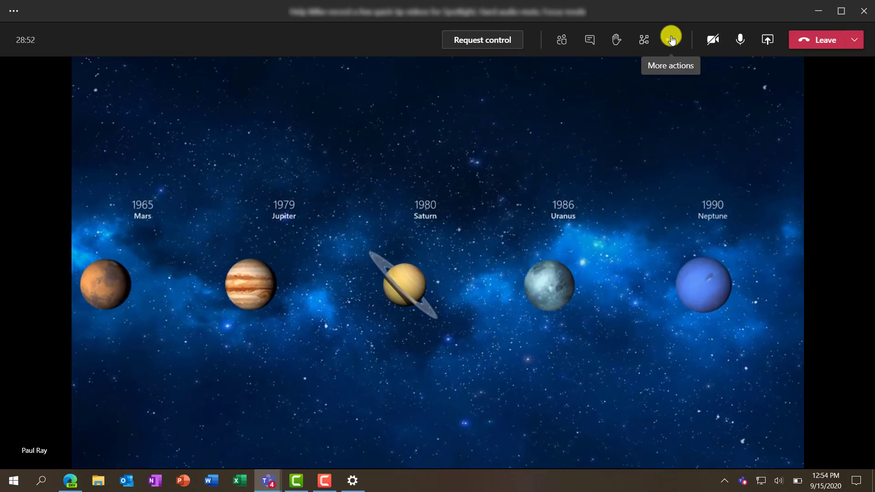
left_click(672, 40)
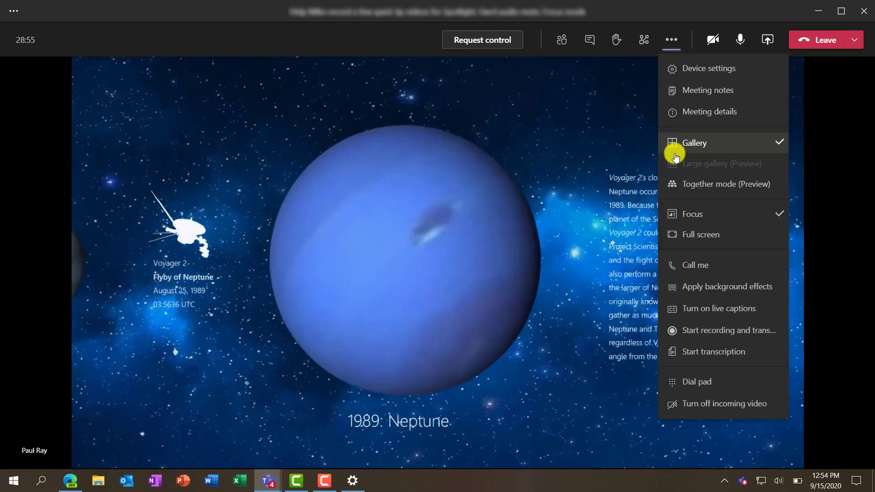
left_click(731, 235)
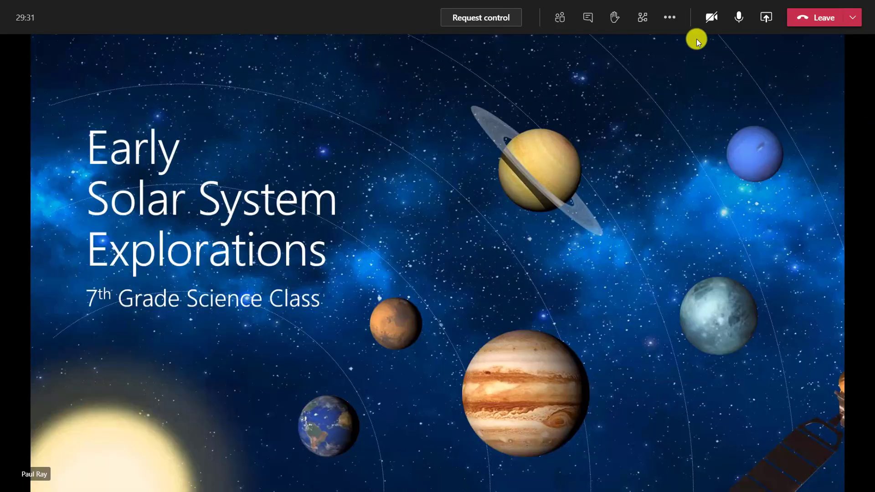
left_click(675, 22)
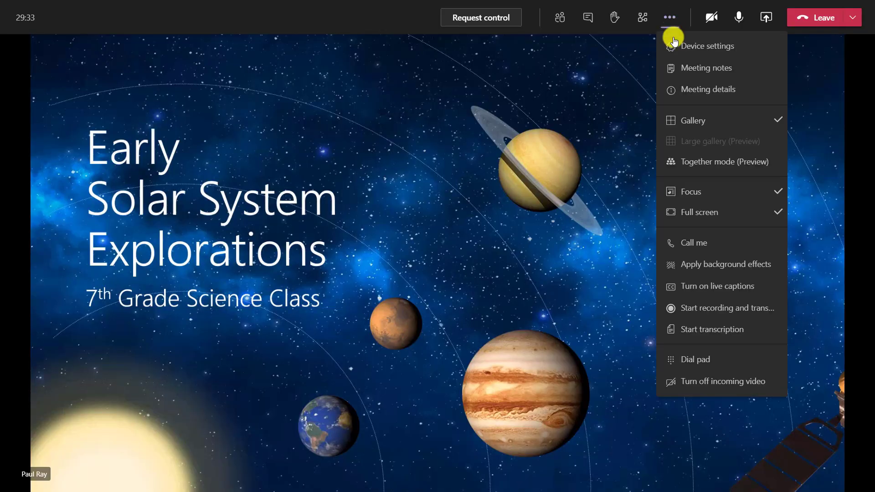
left_click(723, 217)
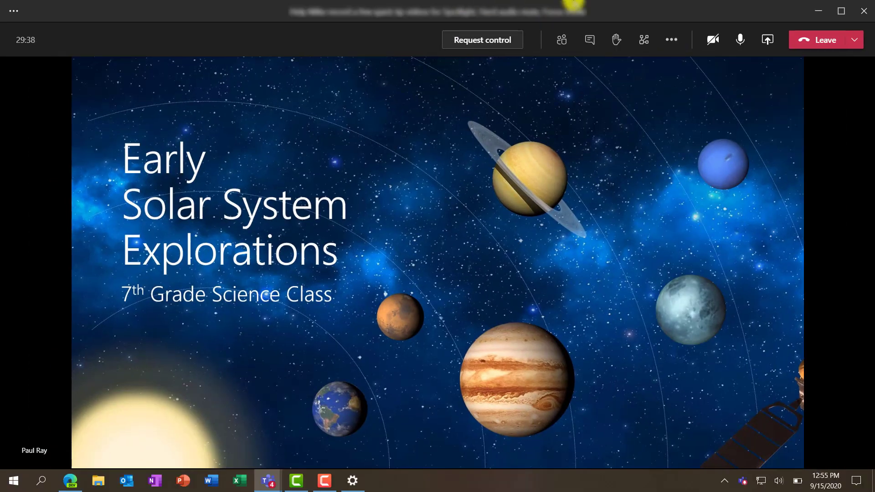
left_click(671, 41)
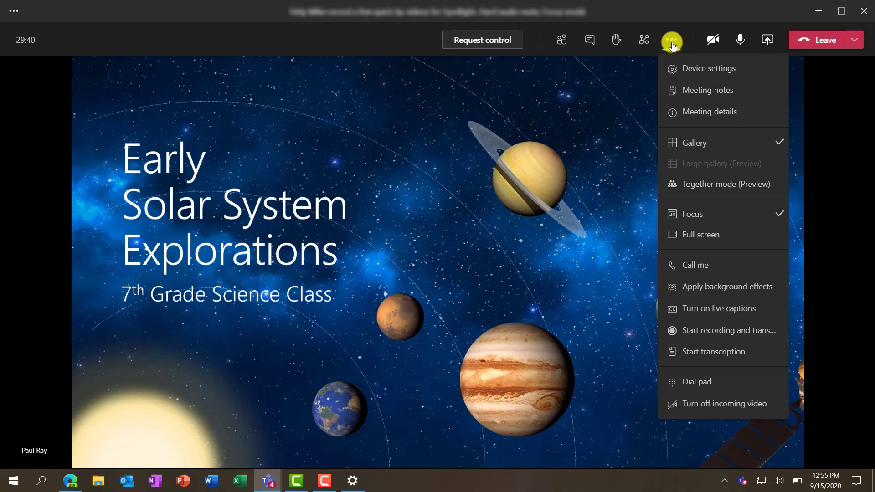
left_click(721, 214)
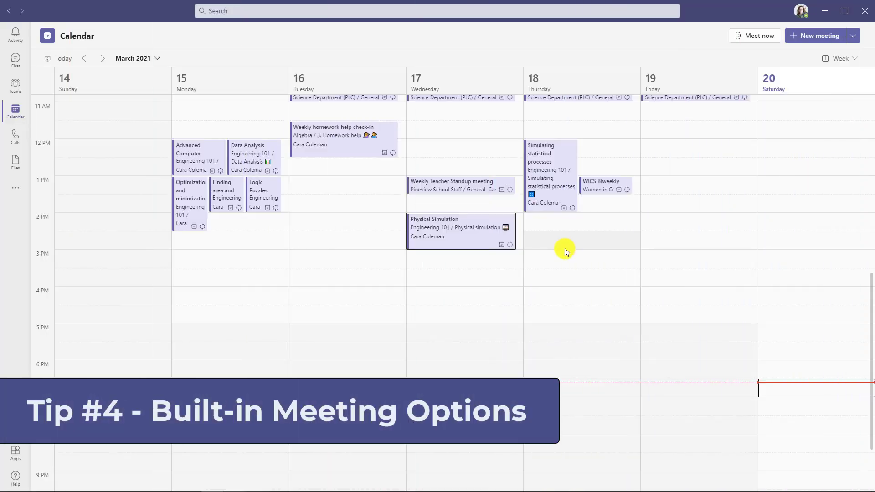
Step: Join the Physical Simulation meeting and open its meeting options
left_click(498, 236)
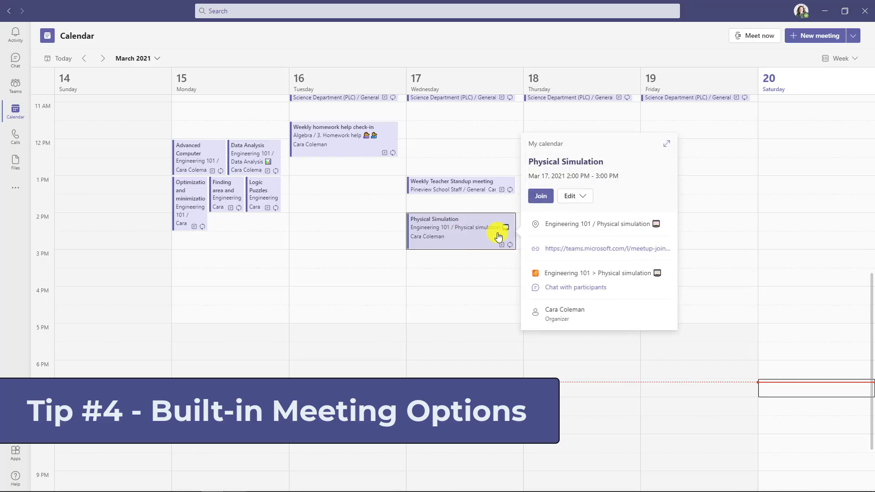
left_click(540, 196)
left_click(636, 321)
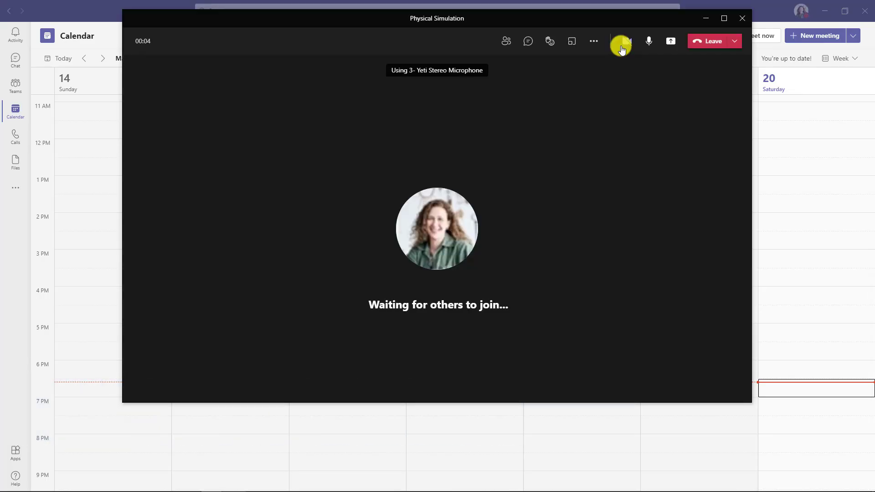
left_click(595, 44)
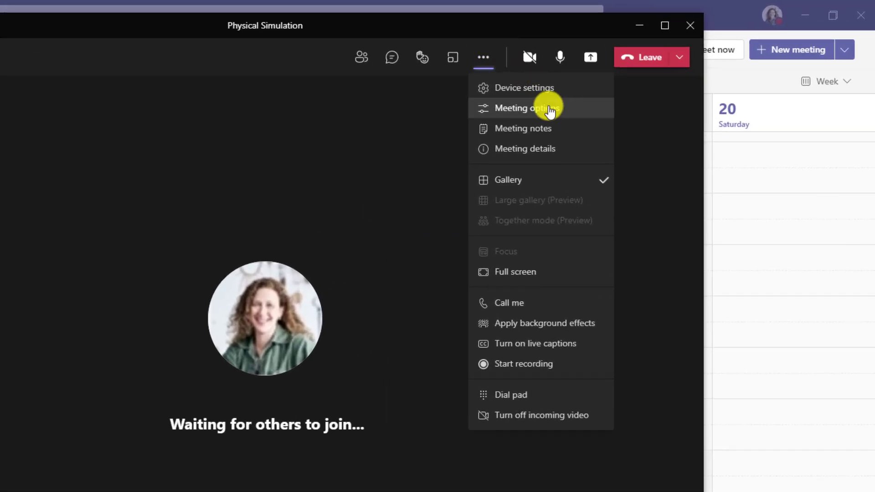
left_click(550, 110)
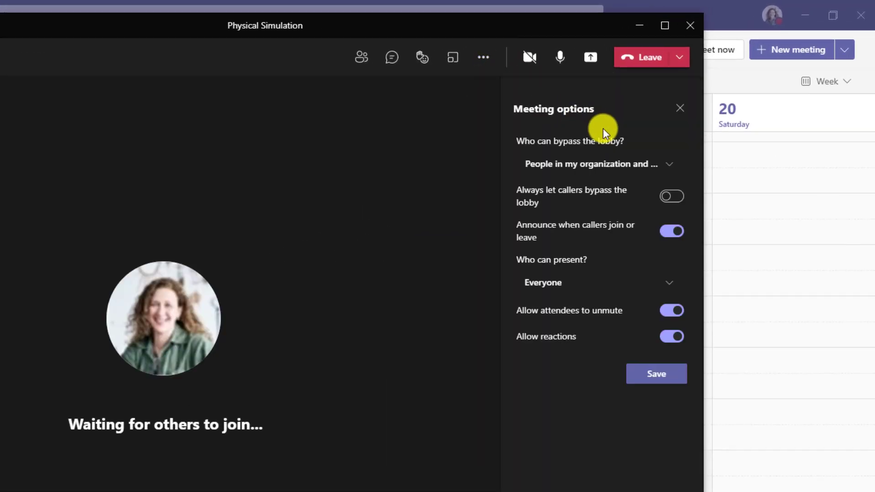
Step: Set lobby bypass and presenters to Only me, disable join announcements and attendee unmuting, then save
left_click(653, 172)
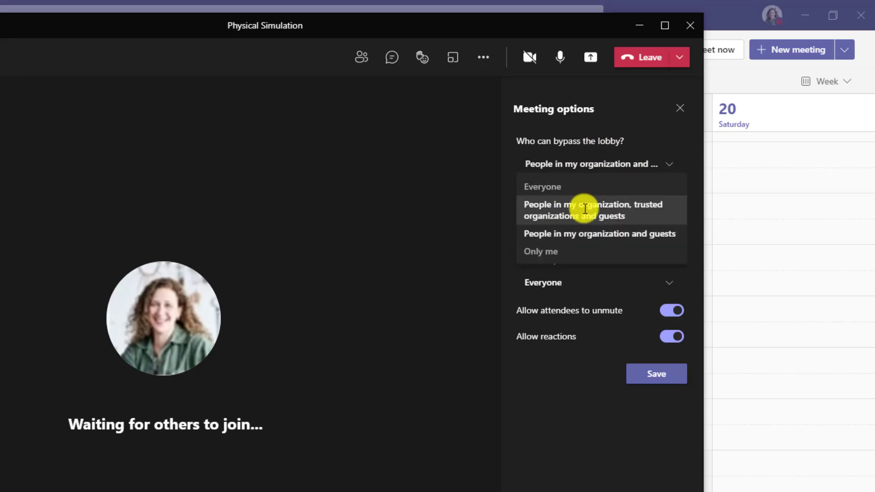
left_click(550, 252)
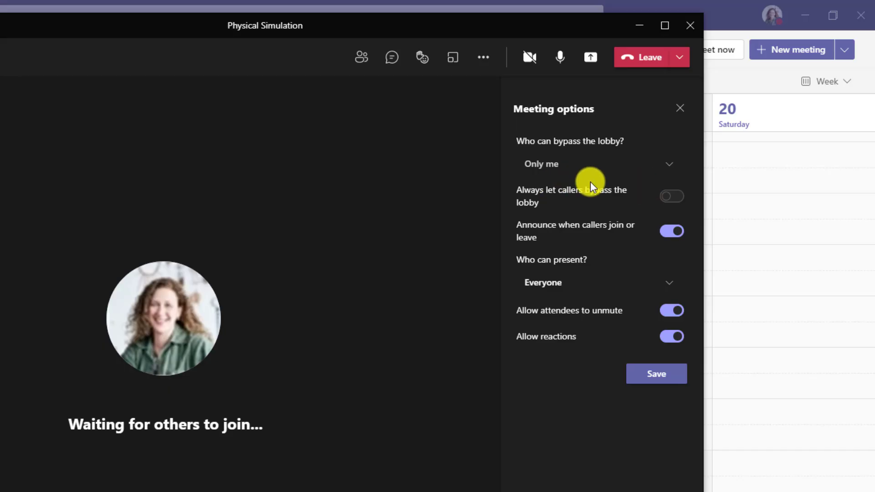
left_click(671, 232)
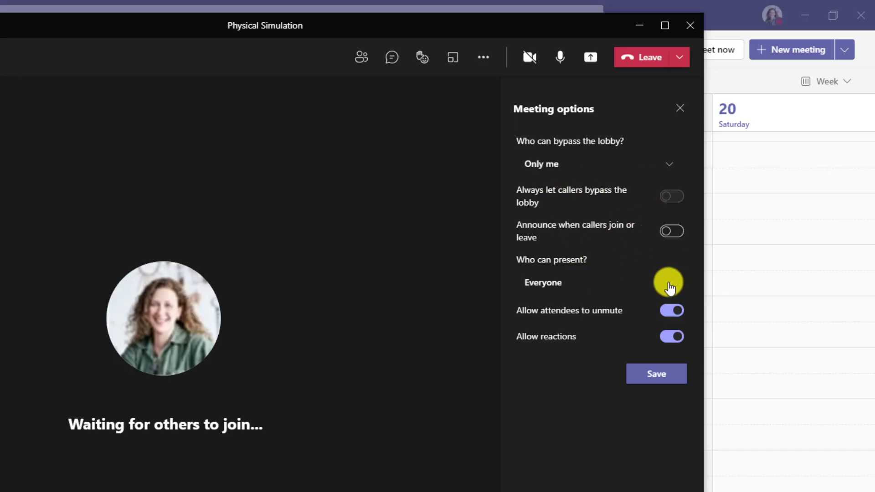
left_click(647, 288)
left_click(557, 357)
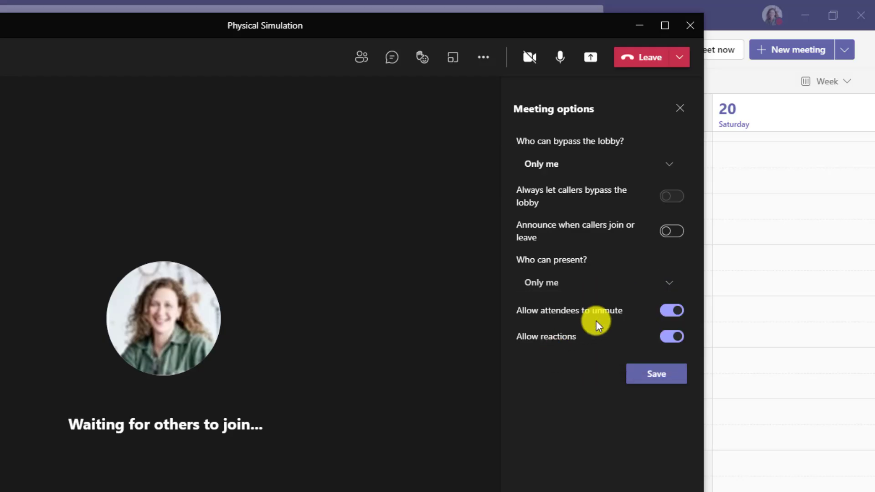
left_click(661, 312)
left_click(664, 336)
left_click(666, 311)
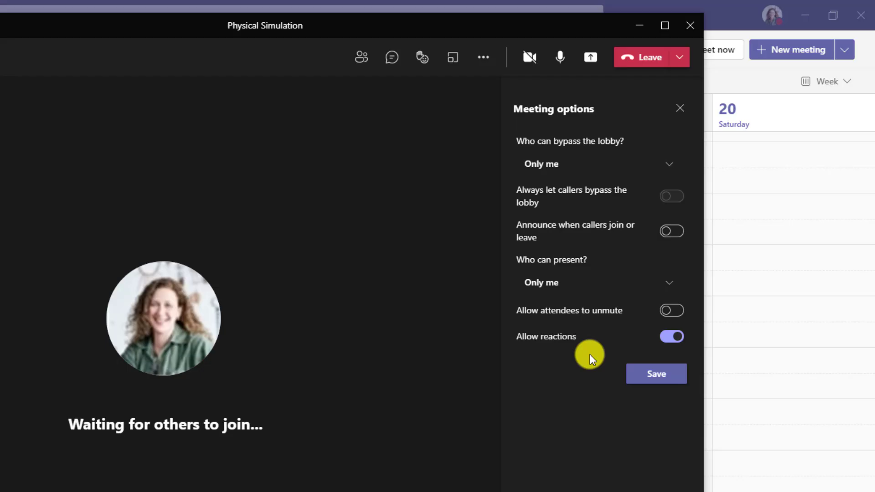
left_click(646, 371)
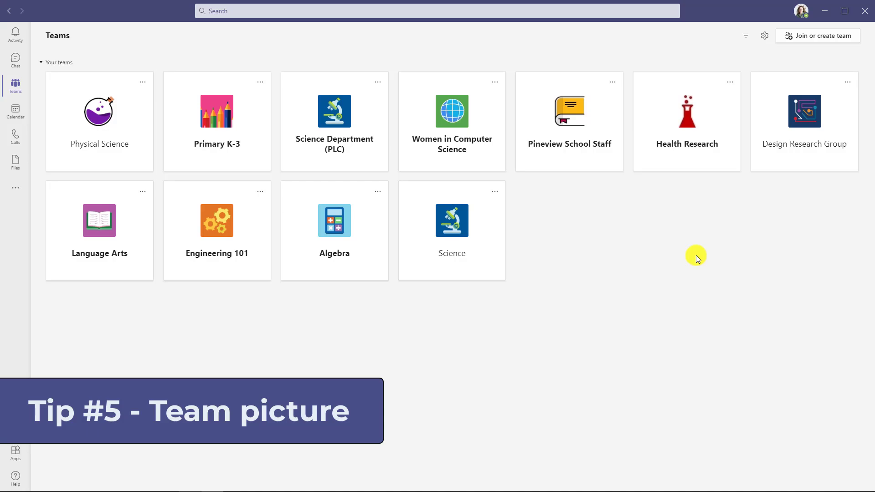
Step: Create a public team of type Other named 'The BEST team ever'
left_click(827, 35)
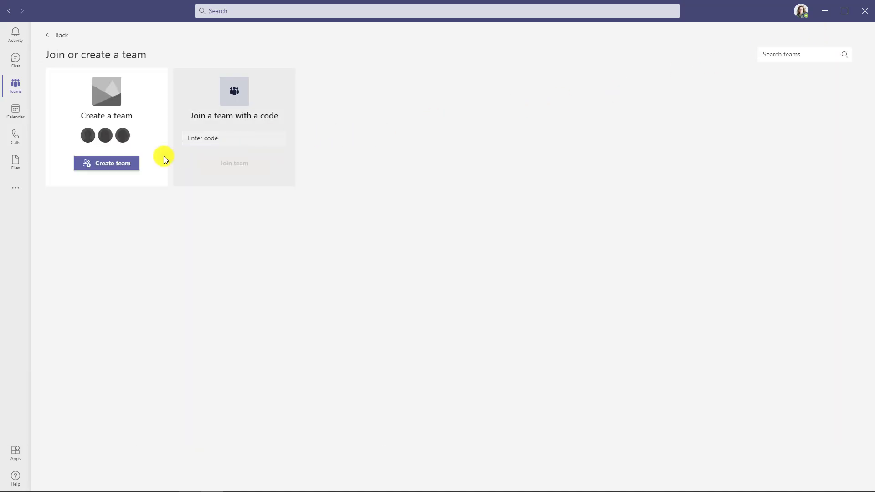
left_click(97, 164)
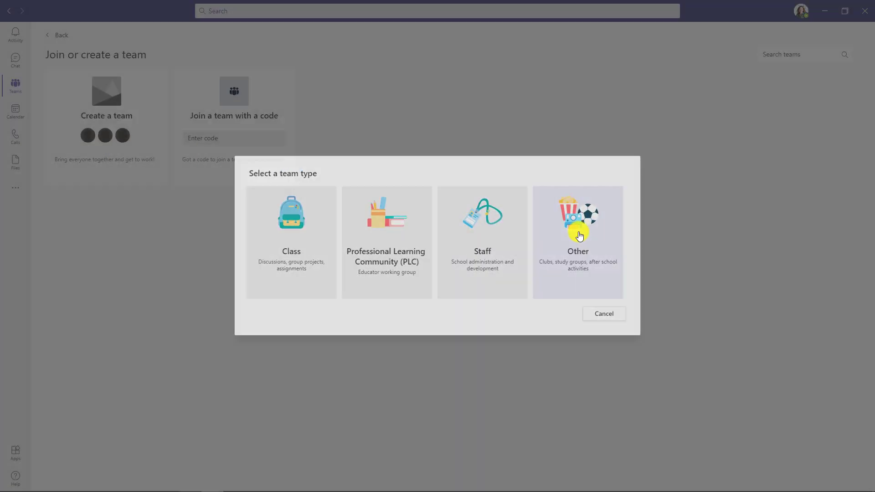
left_click(579, 236)
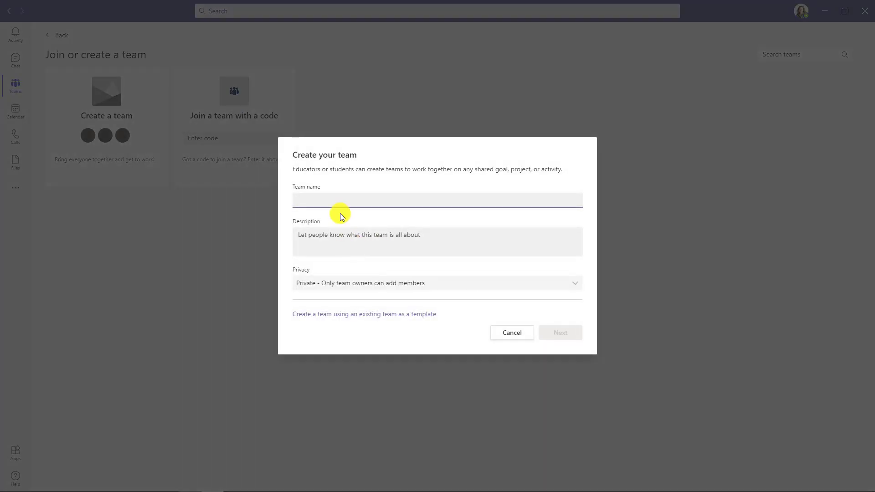
type("The BEST team ever")
left_click(416, 253)
left_click(416, 284)
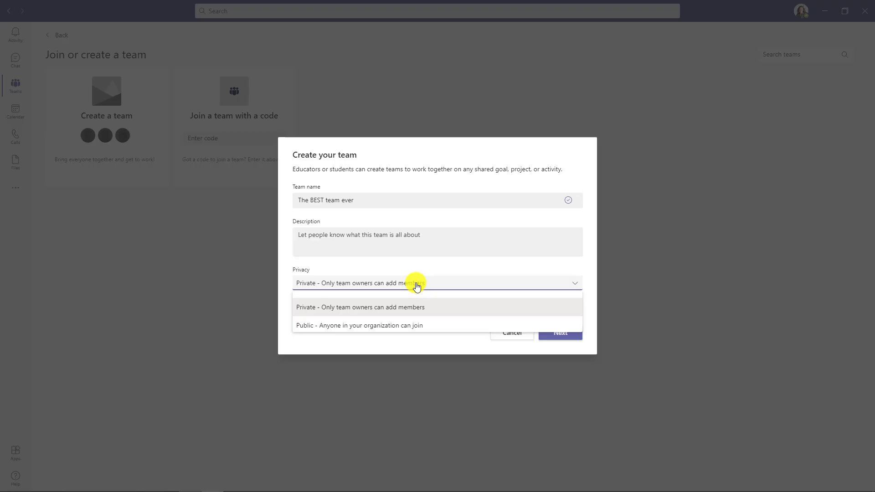
left_click(343, 324)
left_click(557, 334)
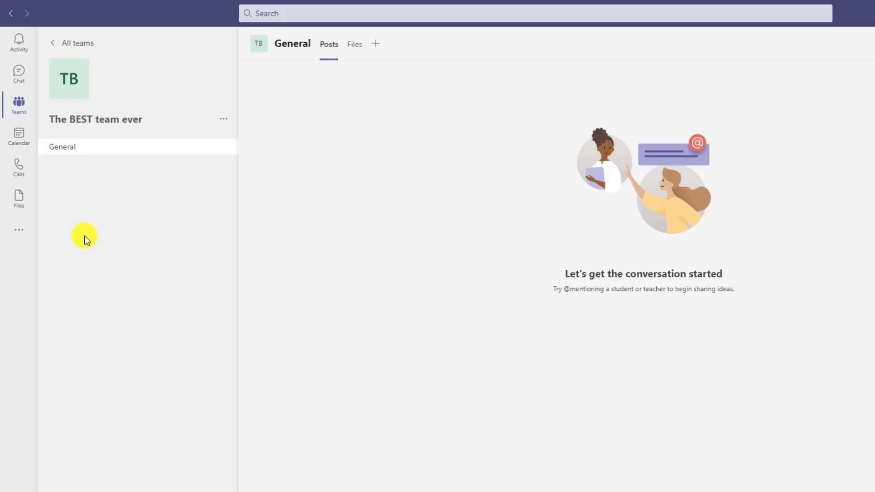
Step: Upload a photo from the Demo Files folder as The BEST team ever's team avatar and update it
left_click(79, 94)
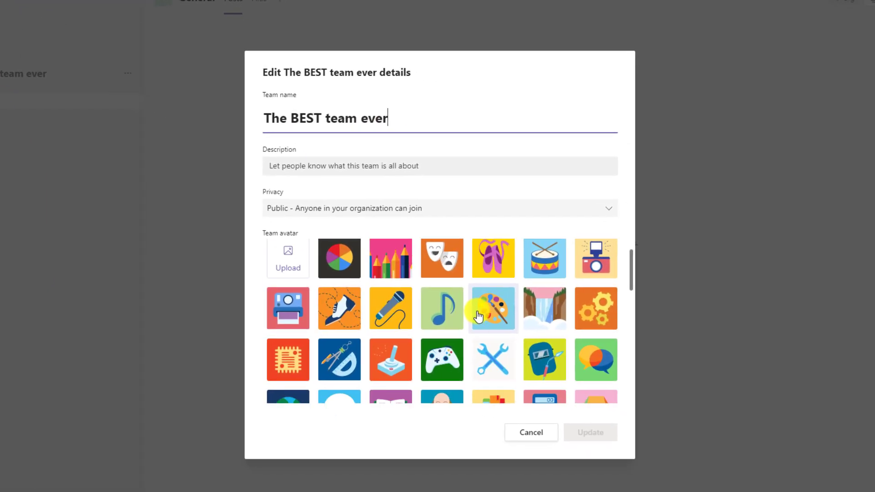
scroll(574, 361, "down", 8)
scroll(476, 315, "up", 10)
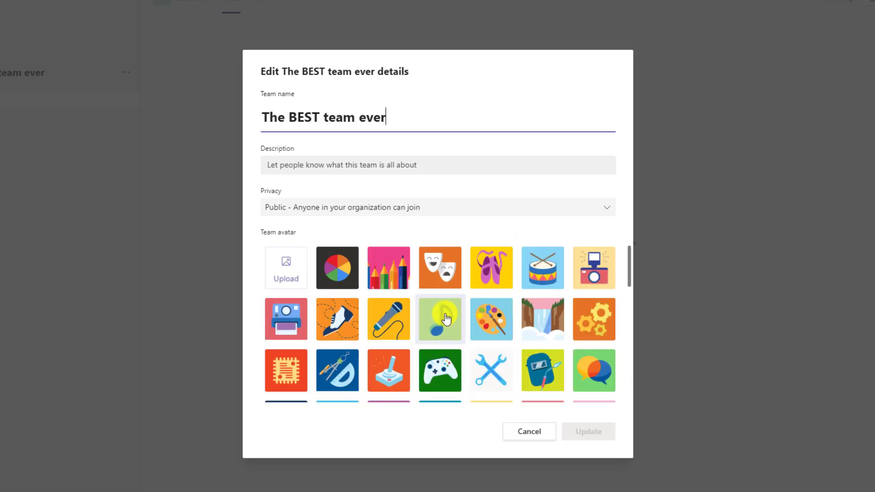
left_click(286, 269)
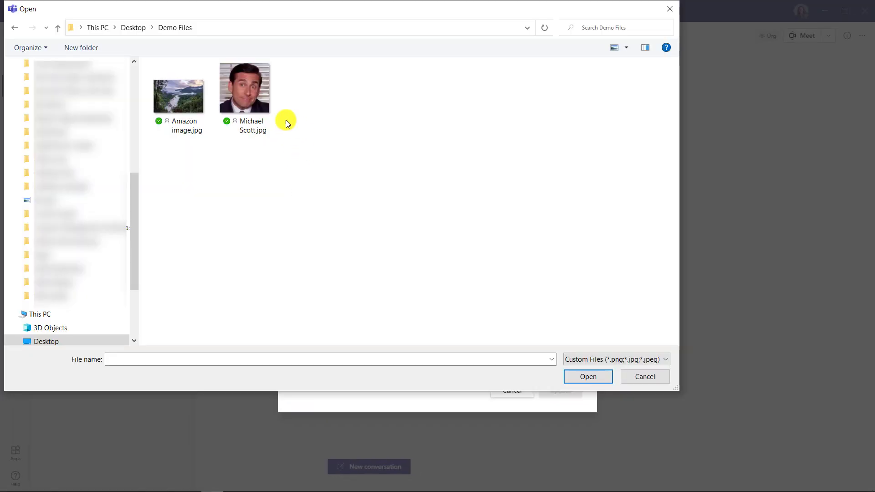
left_click(255, 94)
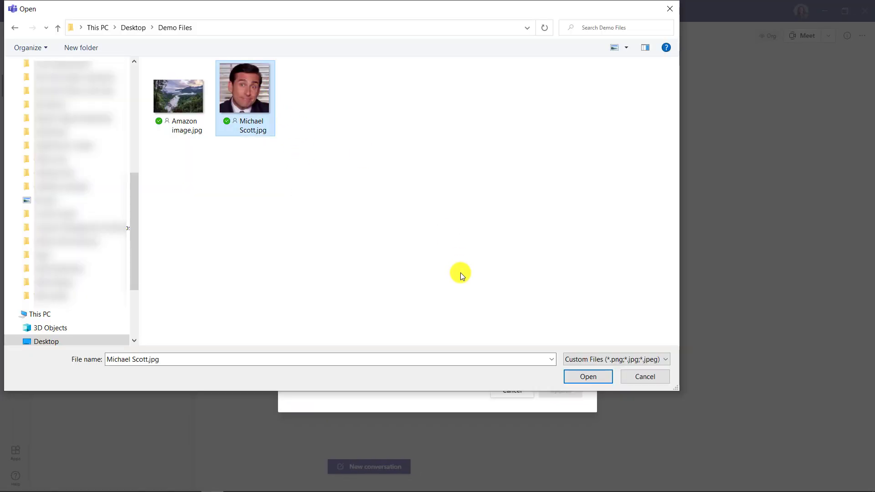
left_click(586, 377)
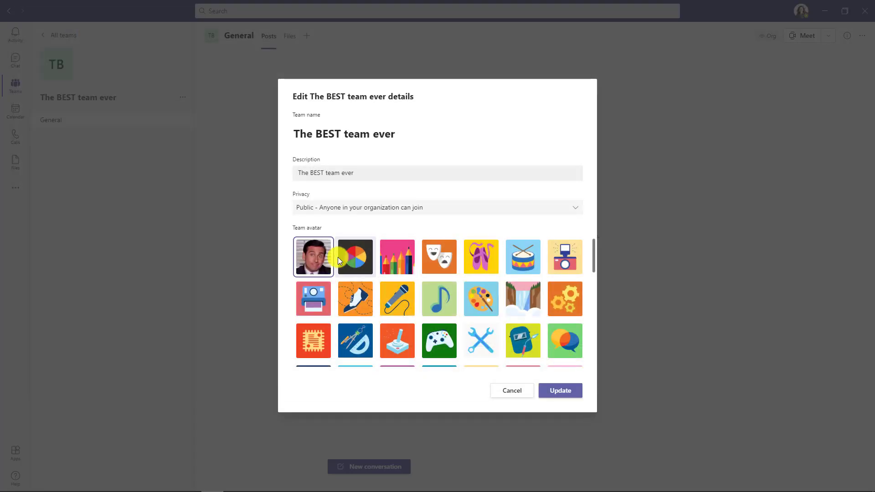
left_click(560, 391)
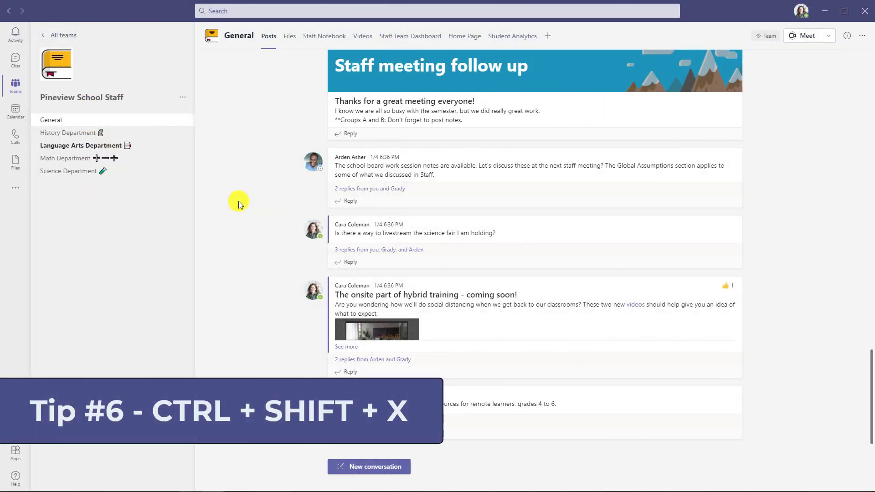
Step: Post a 'Hey there' message in the General channel, then delete it
left_click(384, 465)
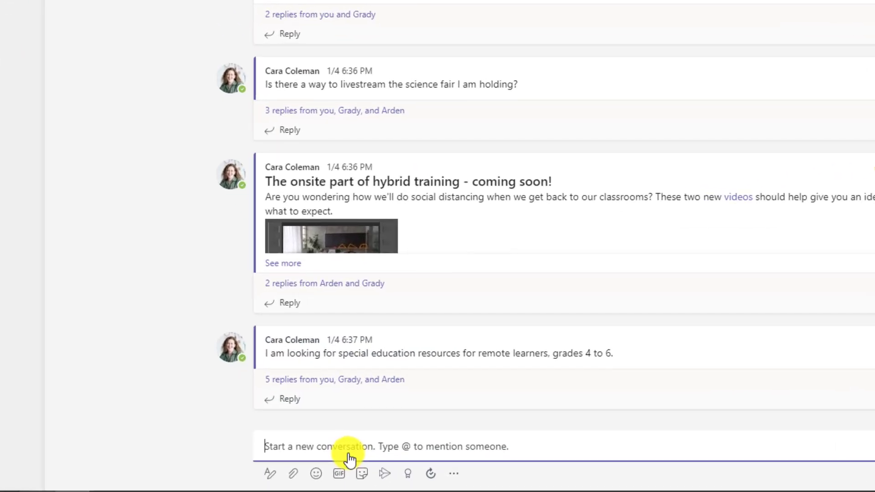
type("Hey there")
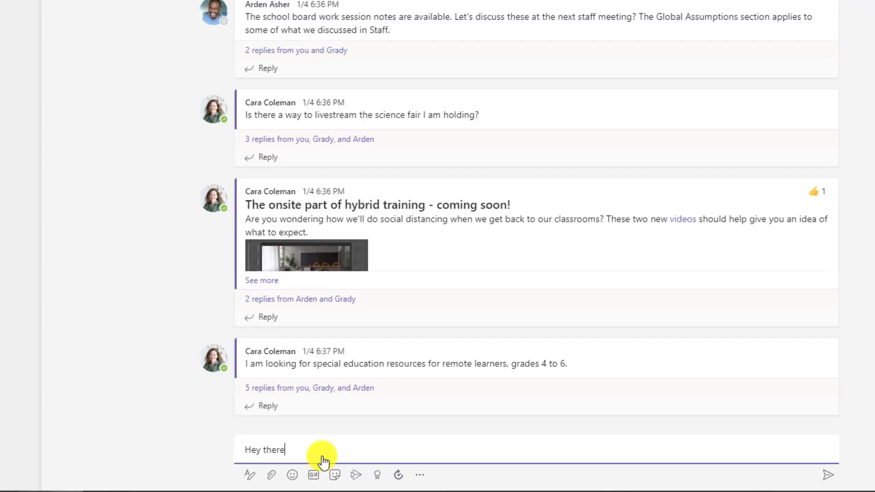
key("Return")
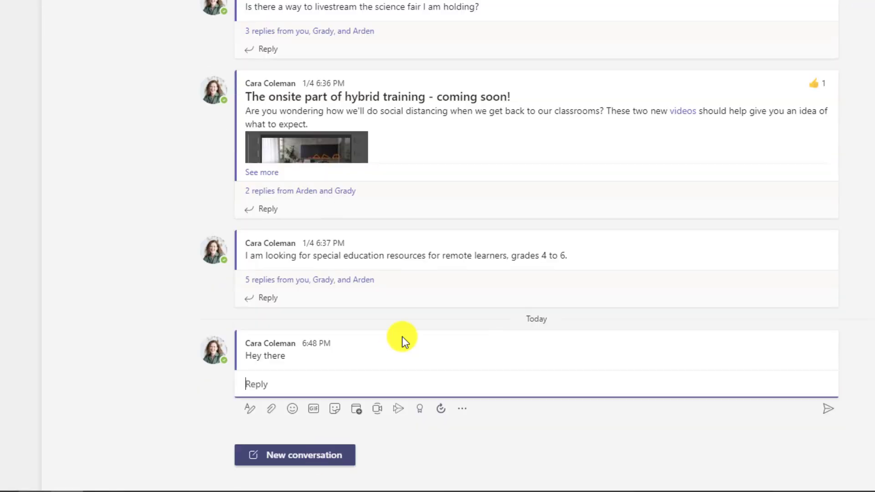
mouse_move(416, 341)
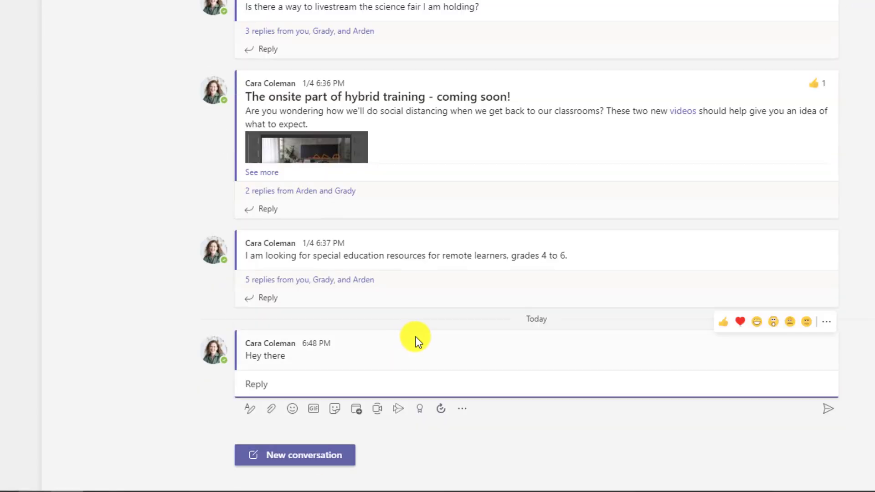
left_click(827, 323)
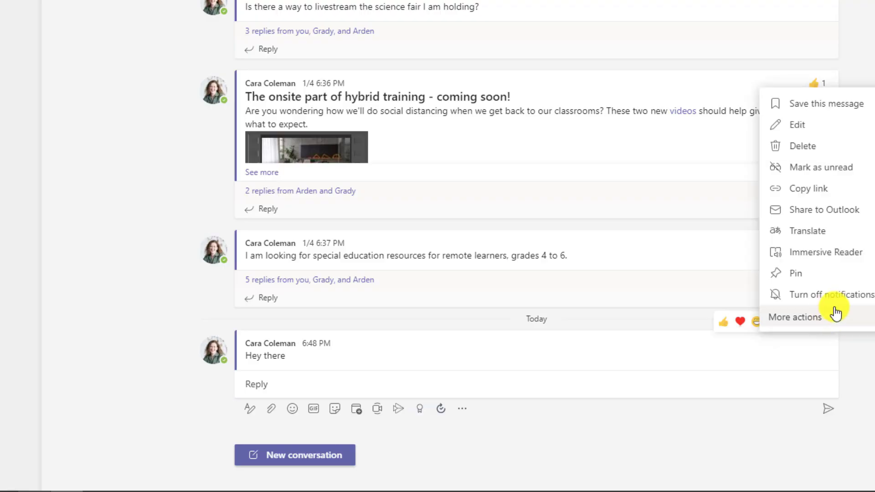
left_click(804, 146)
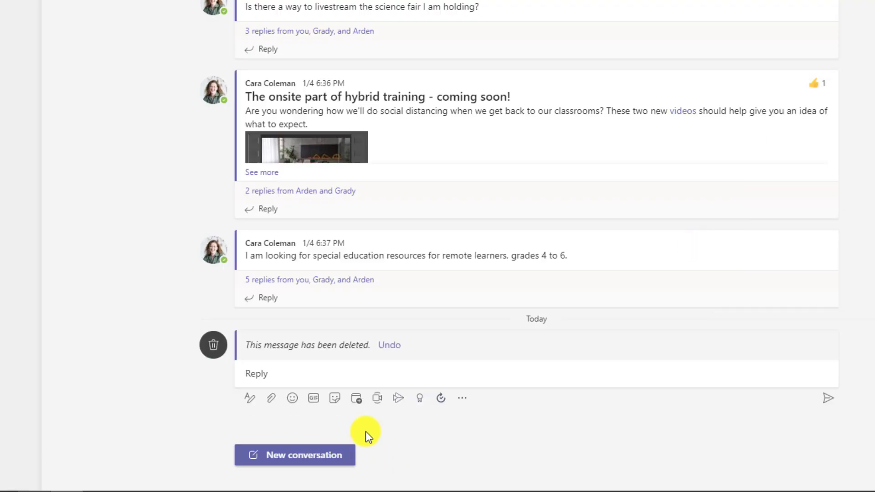
Step: Start another post in the expanded formatting composer with Ctrl+Shift+X and type 'Hey'
left_click(297, 454)
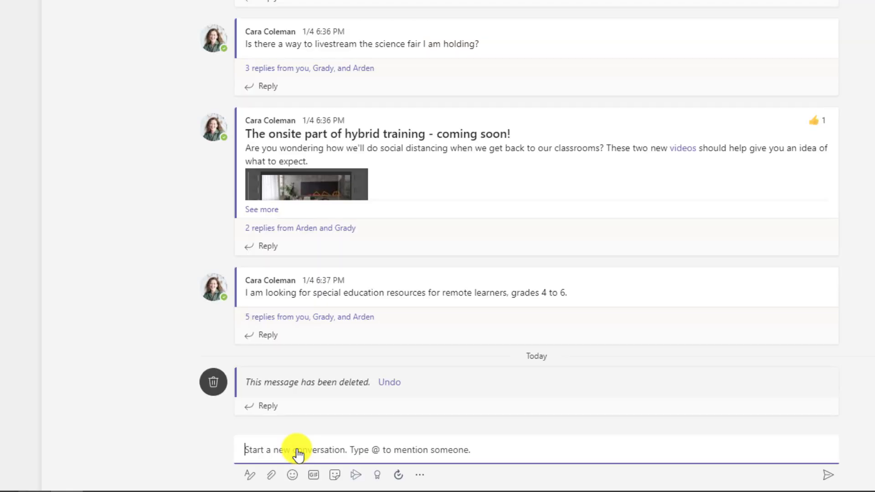
key("ctrl+shift+x")
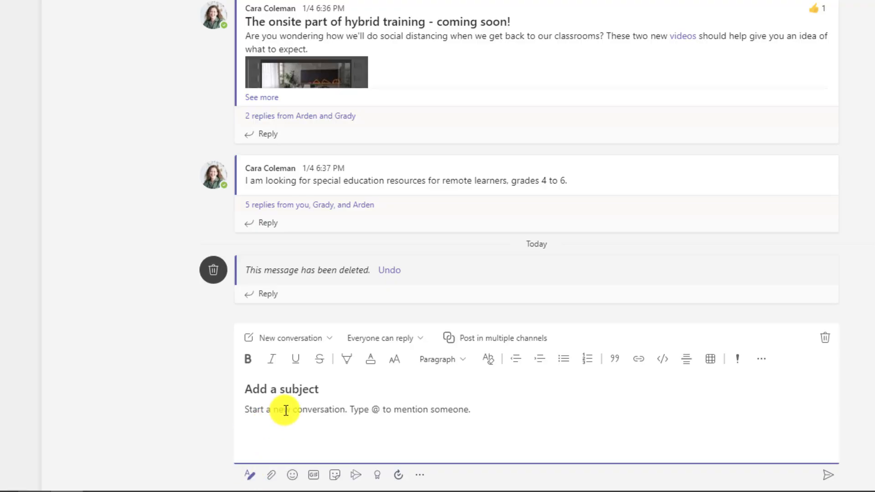
type("Hey")
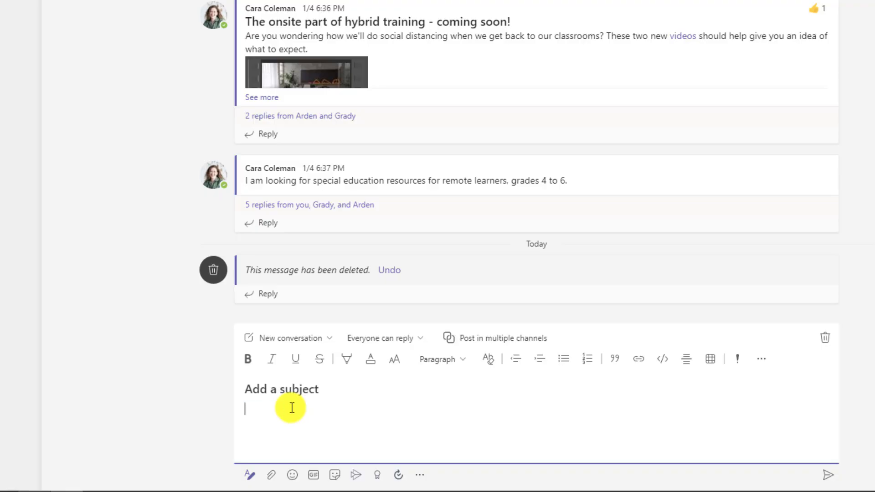
Step: Start a one-to-one chat with a colleague found by typing part of their name, expanding the message box
left_click(15, 58)
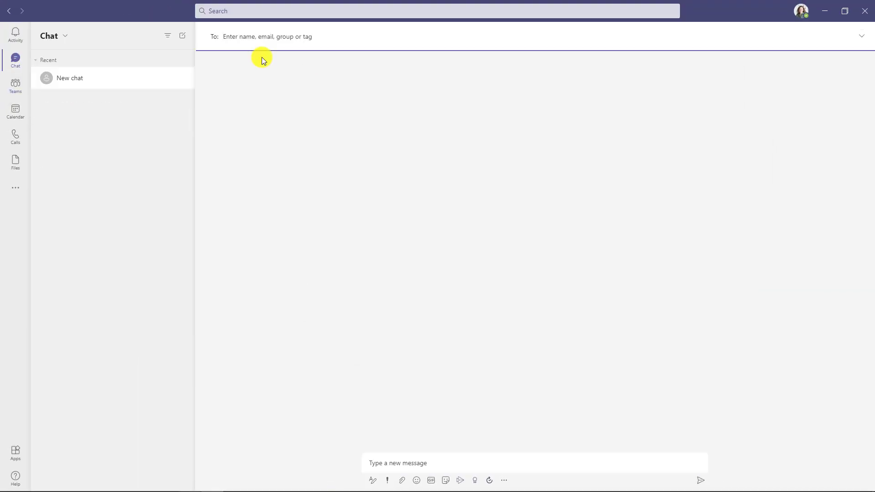
type("Arden")
left_click(262, 61)
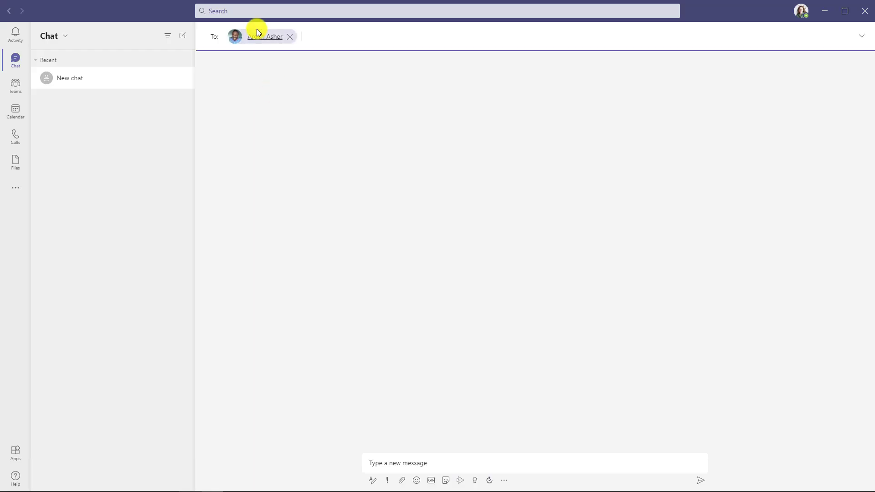
left_click(428, 457)
key("ctrl+shift+x")
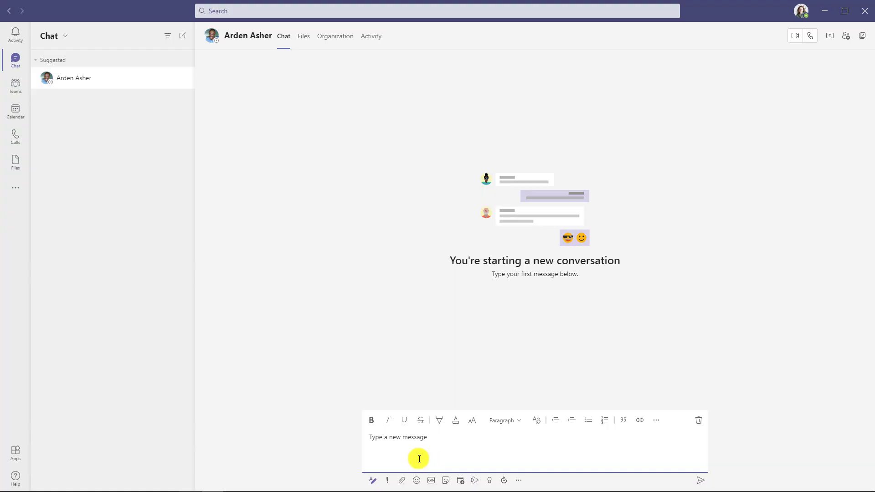
left_click(429, 445)
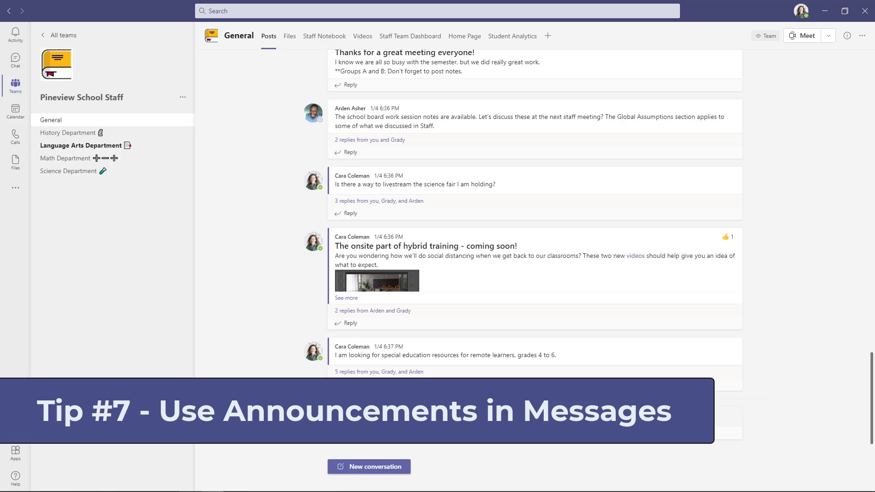
Step: Start a new expanded post in the General channel and make it an Announcement
left_click(374, 466)
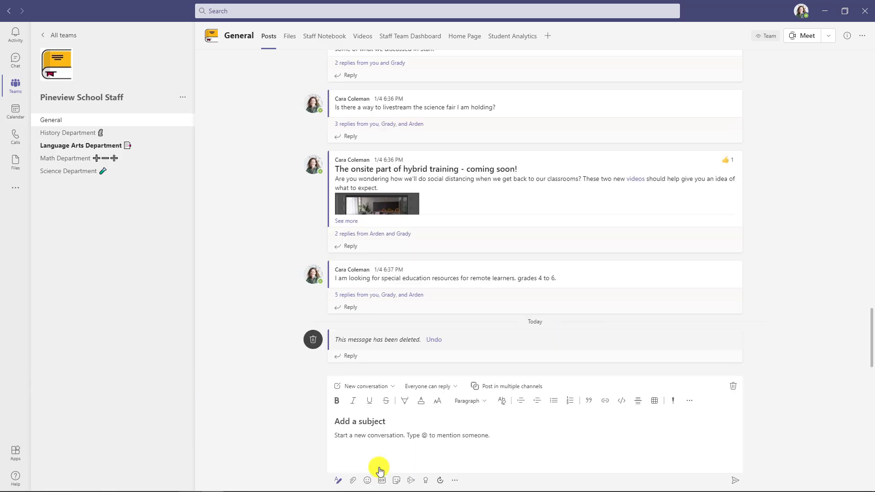
key("ctrl+shift+x")
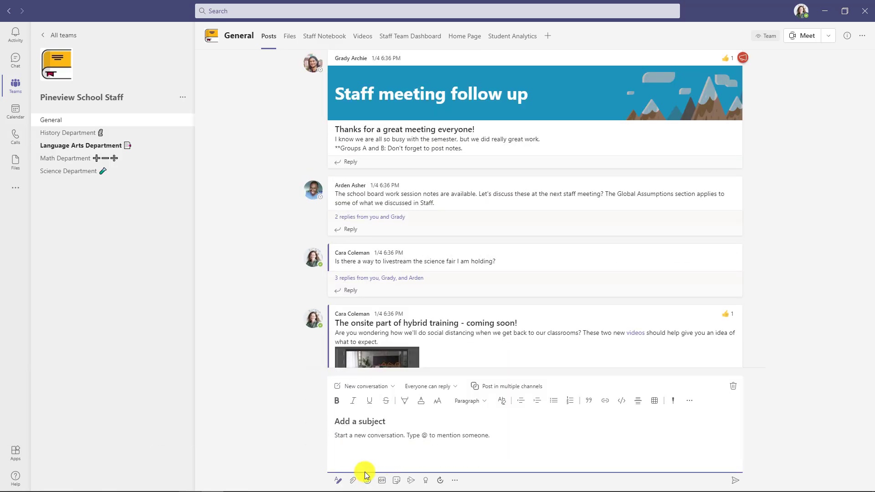
left_click(383, 388)
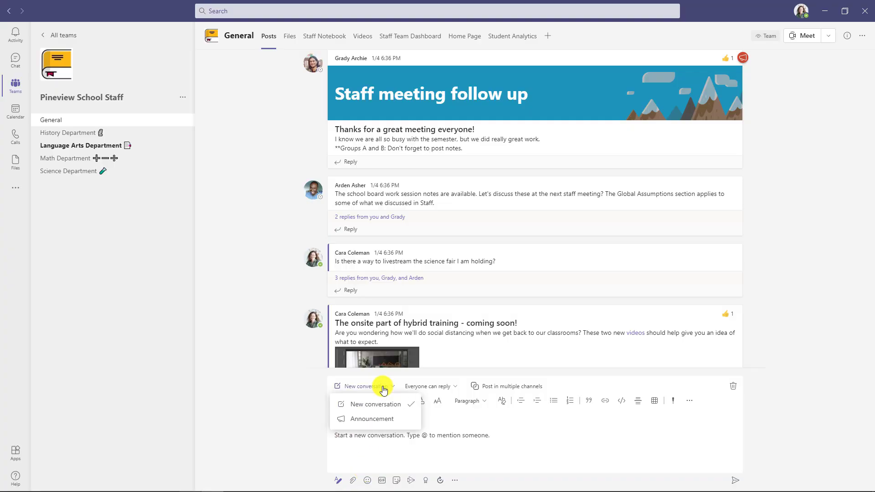
left_click(390, 418)
Step: Try orange and dark blue headline banner colours, then apply the bee illustration as background
left_click(714, 400)
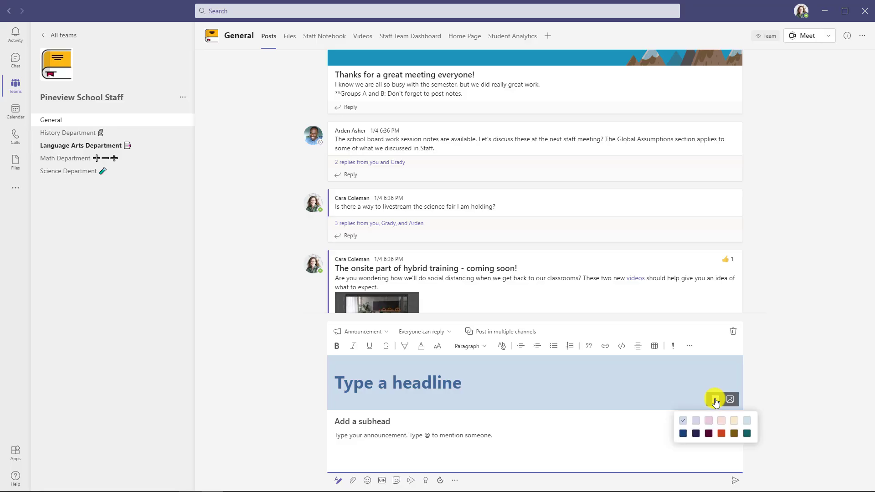
left_click(721, 434)
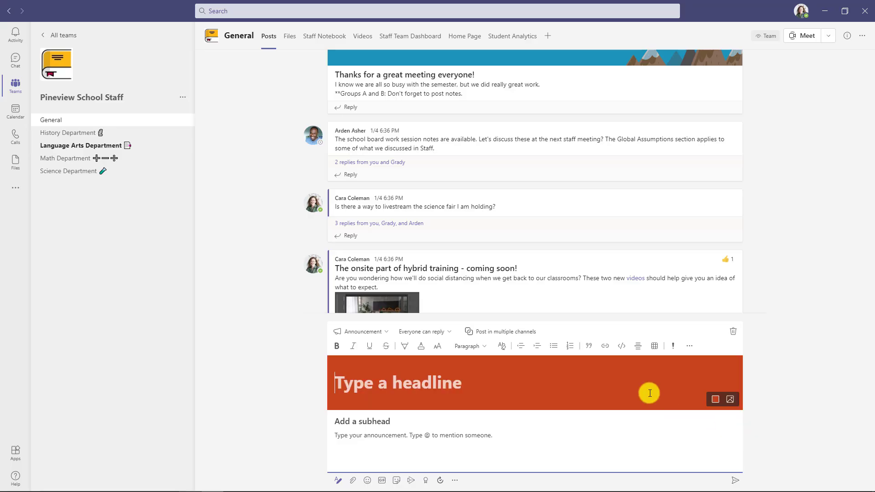
left_click(714, 399)
left_click(685, 432)
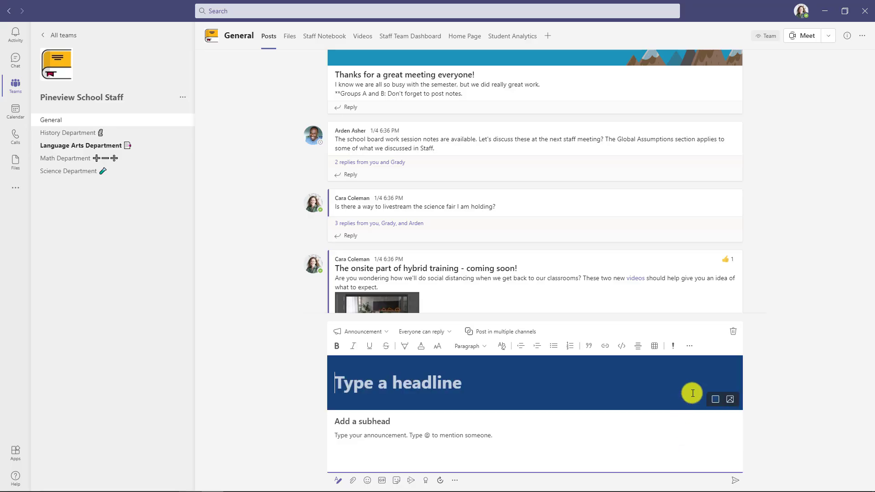
left_click(730, 401)
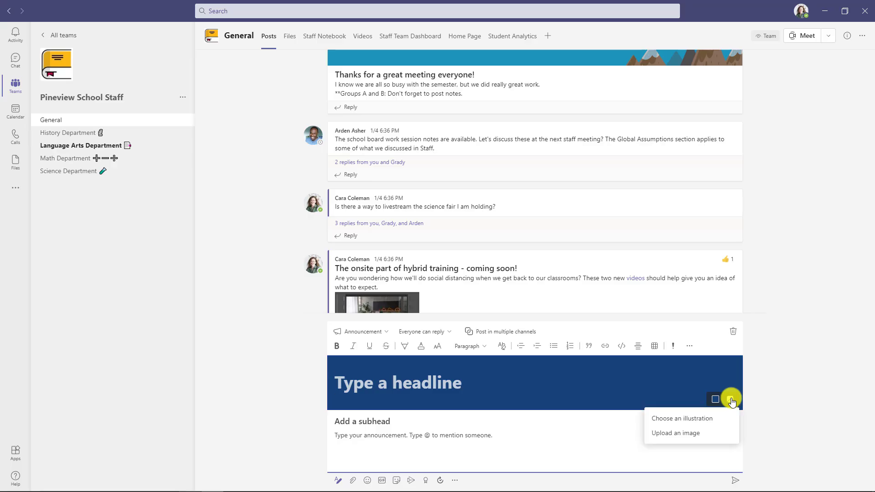
left_click(701, 423)
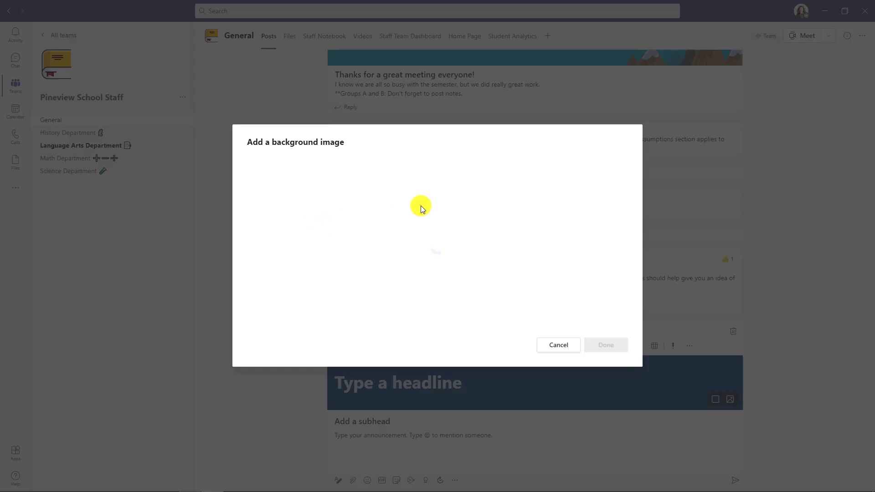
left_click(420, 207)
left_click(618, 350)
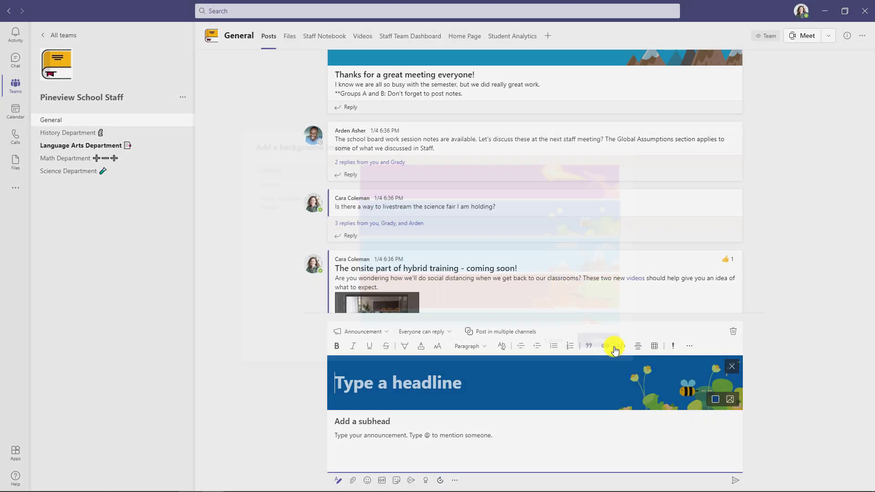
Step: Replace the banner background with an uploaded picture
left_click(730, 401)
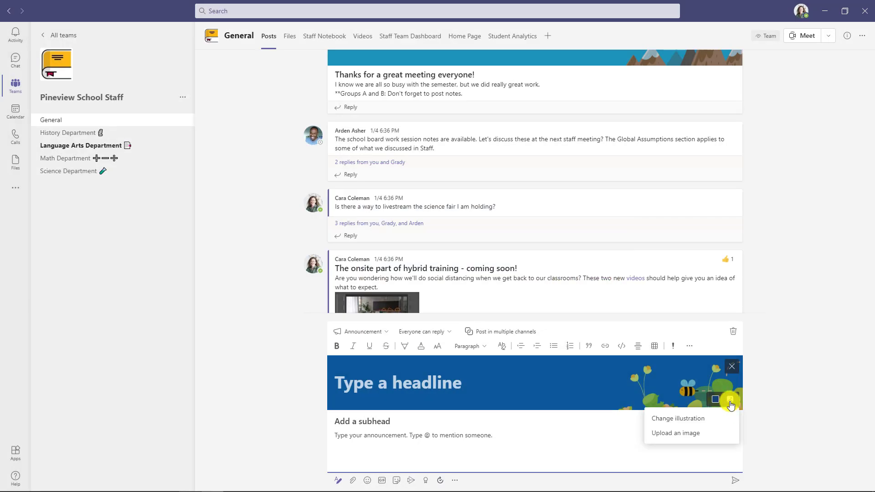
left_click(693, 431)
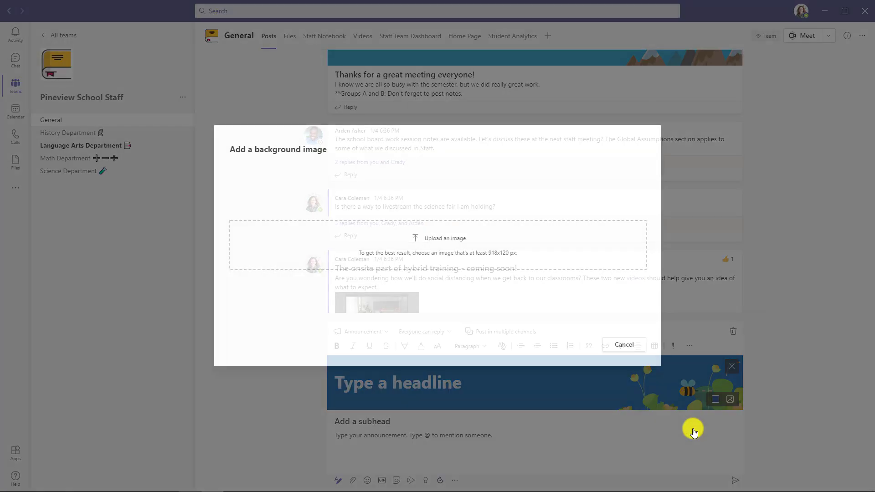
left_click(447, 240)
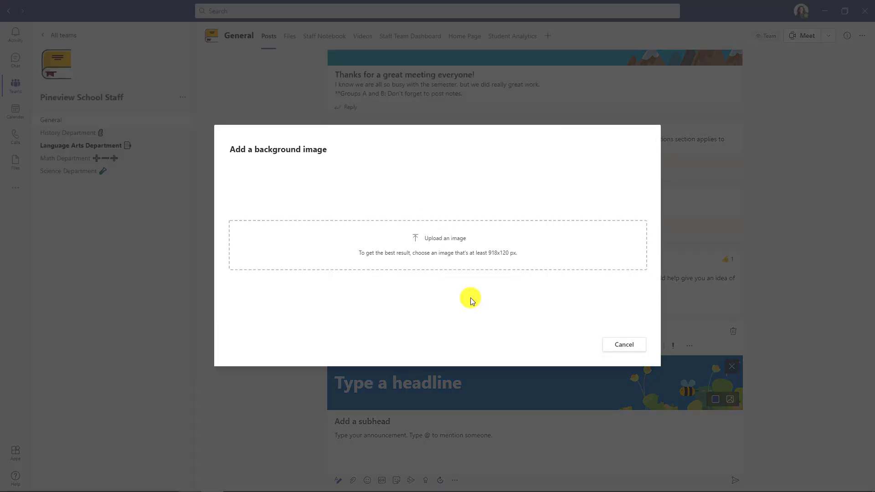
left_click(631, 343)
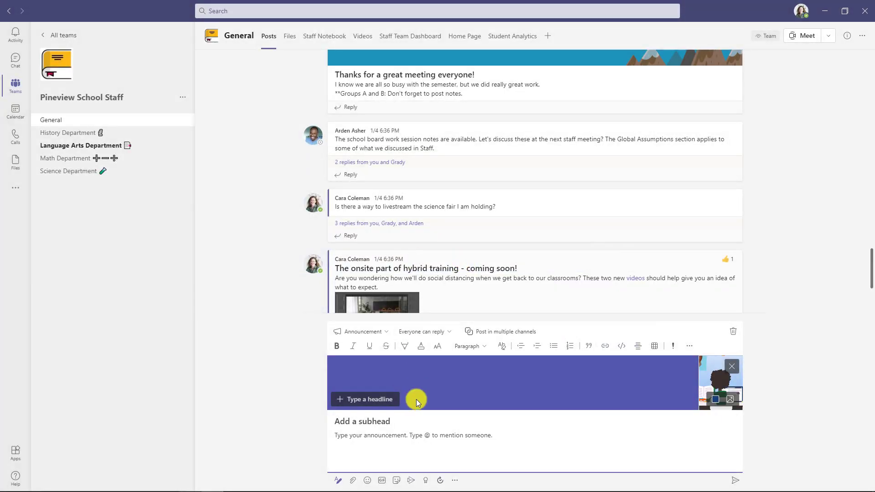
Step: Write the 'Big news!' headline, the 'Here is an announcement' subhead and the body, then send
left_click(382, 401)
type("Big news!")
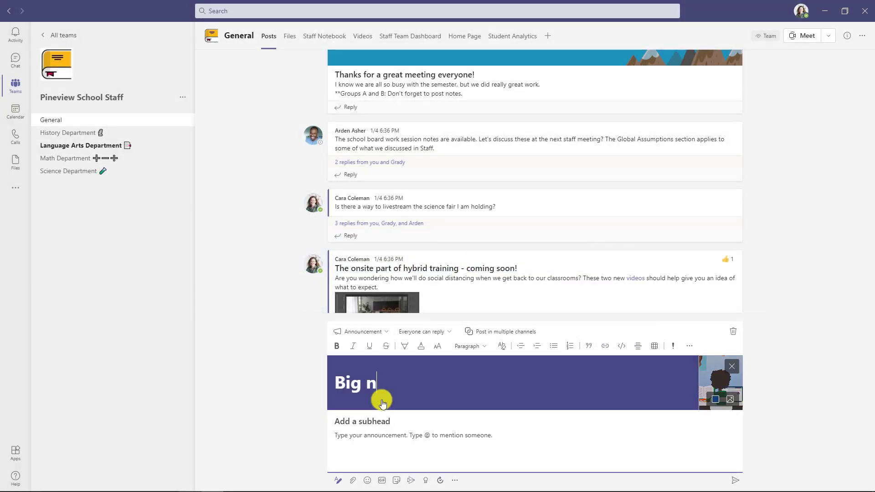
left_click(366, 417)
type("Here is an announcement")
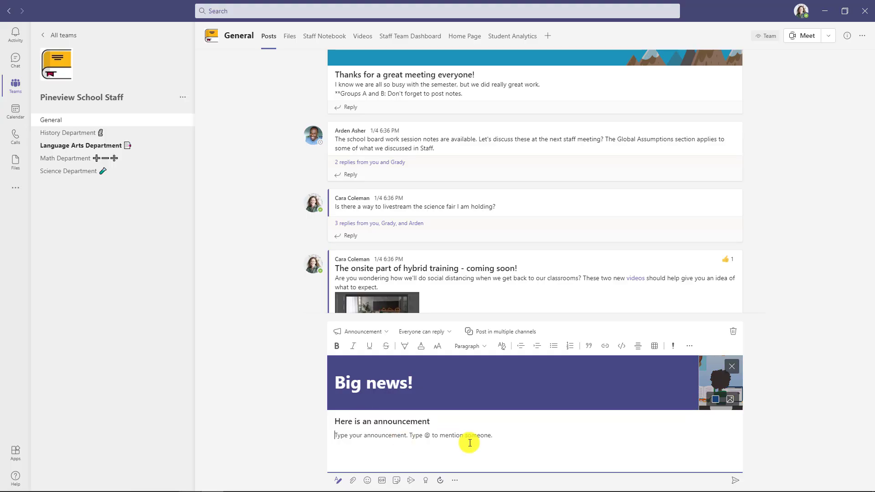
type("Hey folks - there is some really existing news, check out my announcement")
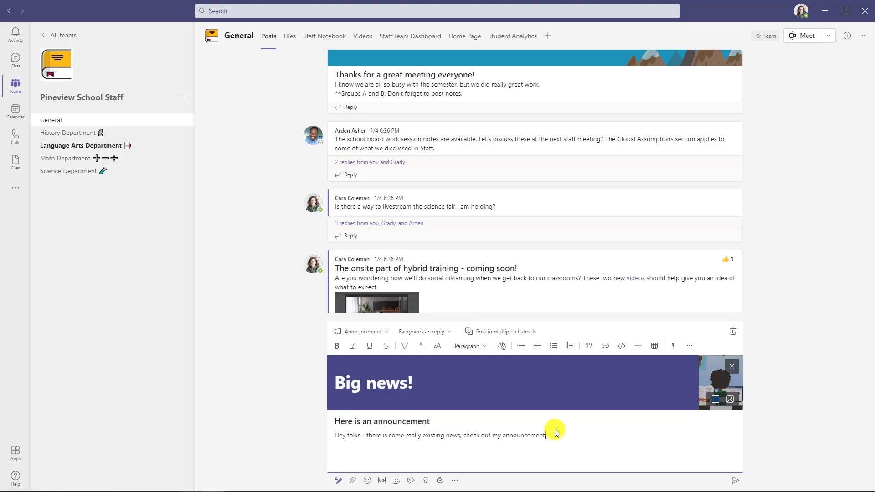
scroll(528, 310, "up", 4)
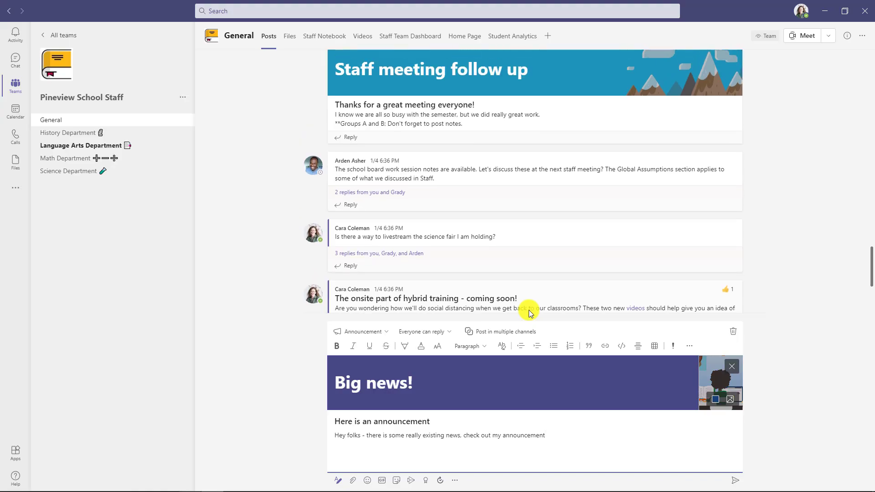
scroll(578, 219, "up", 3)
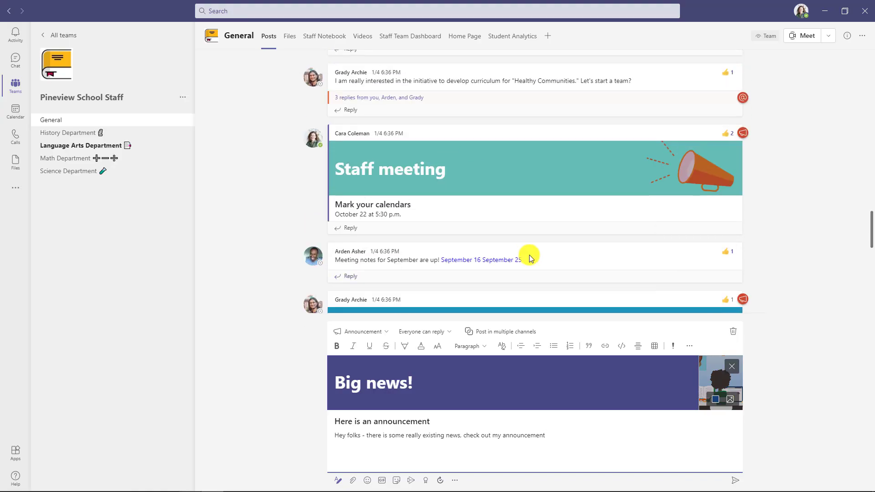
scroll(524, 254, "down", 4)
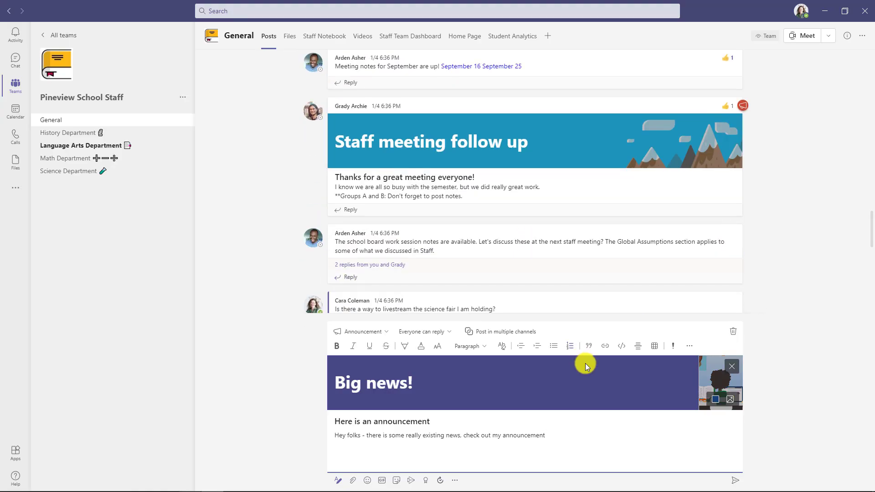
left_click(736, 481)
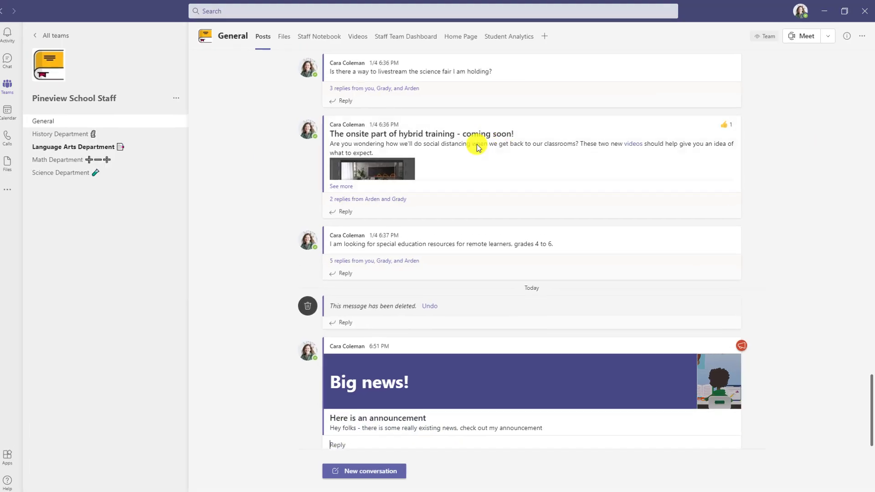
Step: Save the hybrid-training post for later from its options menu
scroll(492, 164, "up", 2)
mouse_move(736, 162)
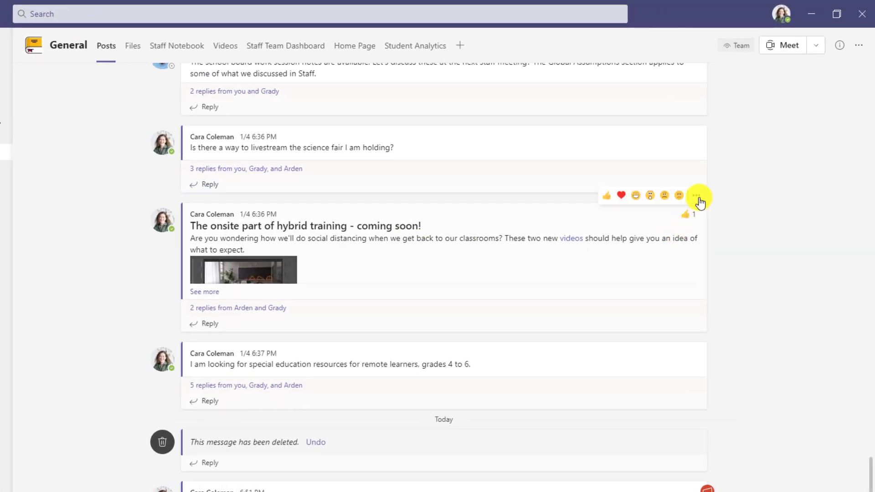
left_click(697, 196)
left_click(717, 222)
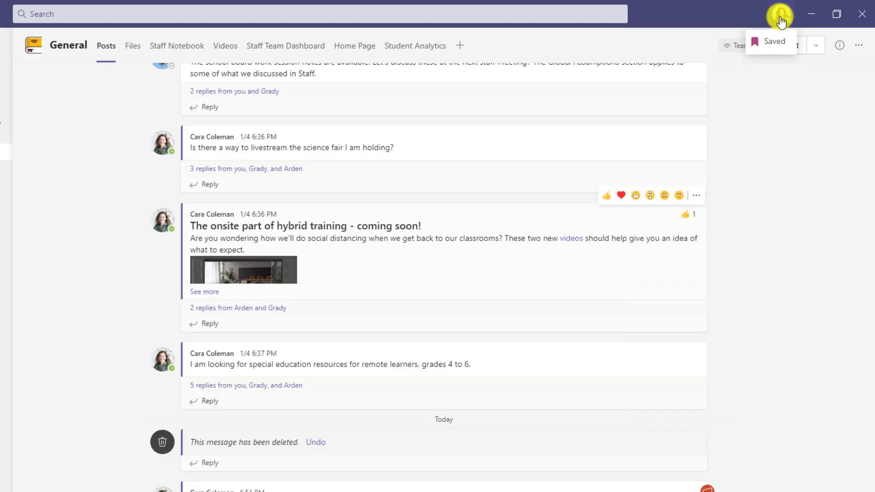
Step: Save the school board notes and Staff meeting follow up posts as well
scroll(675, 311, "up", 7)
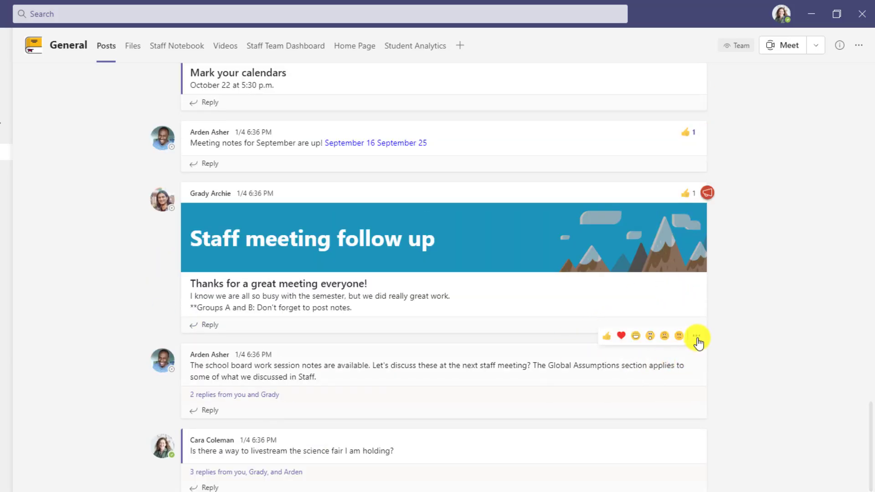
left_click(697, 337)
left_click(696, 358)
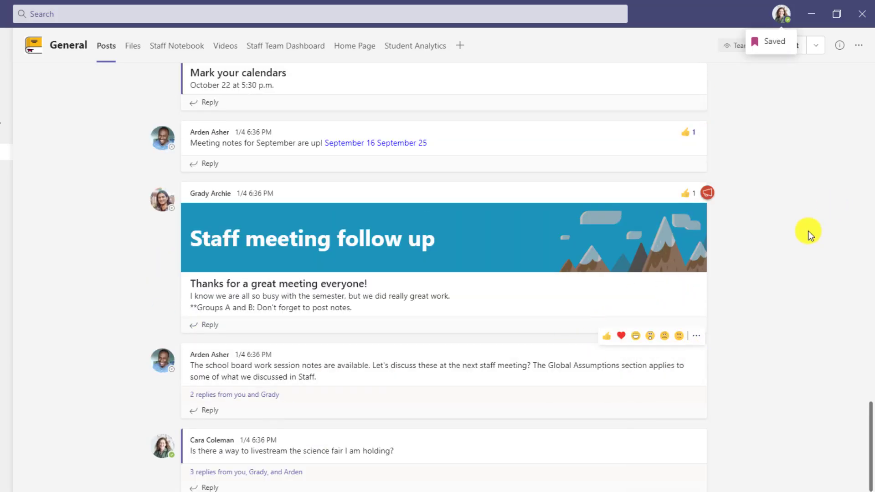
scroll(807, 231, "up", 5)
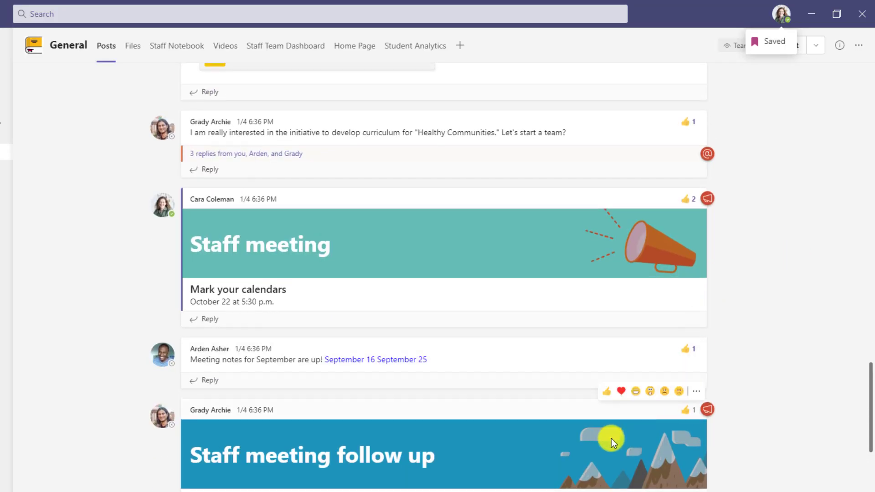
left_click(696, 390)
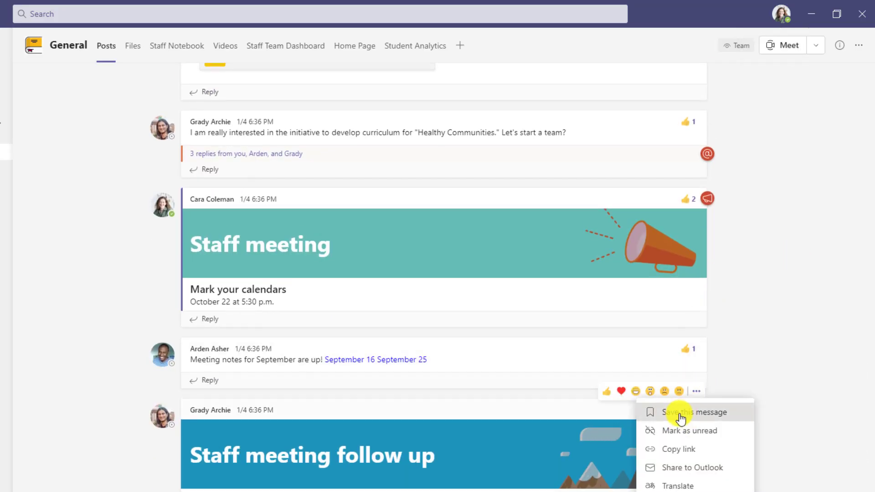
left_click(676, 411)
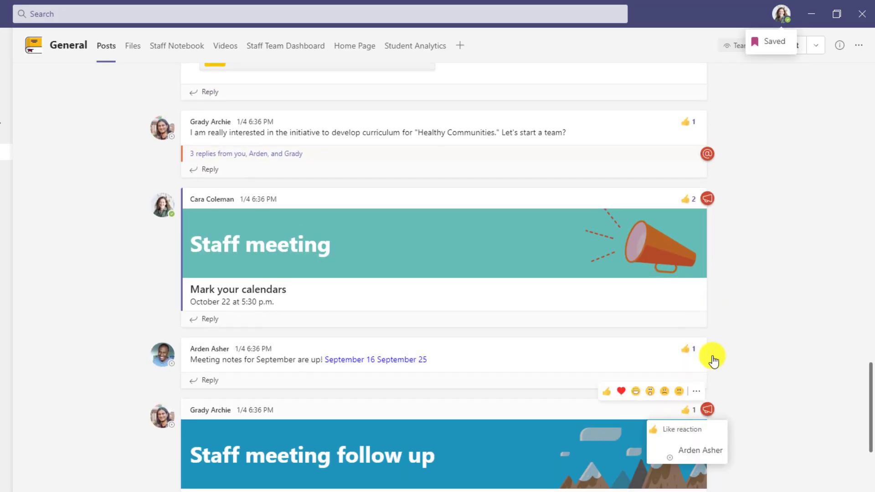
left_click(780, 16)
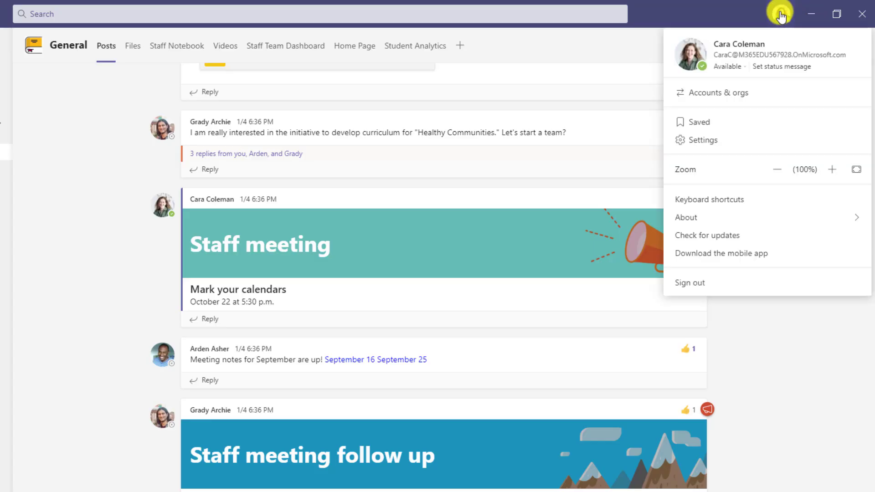
Step: Open the Saved list, jump to saved posts, and unsave the hybrid-training post
left_click(780, 130)
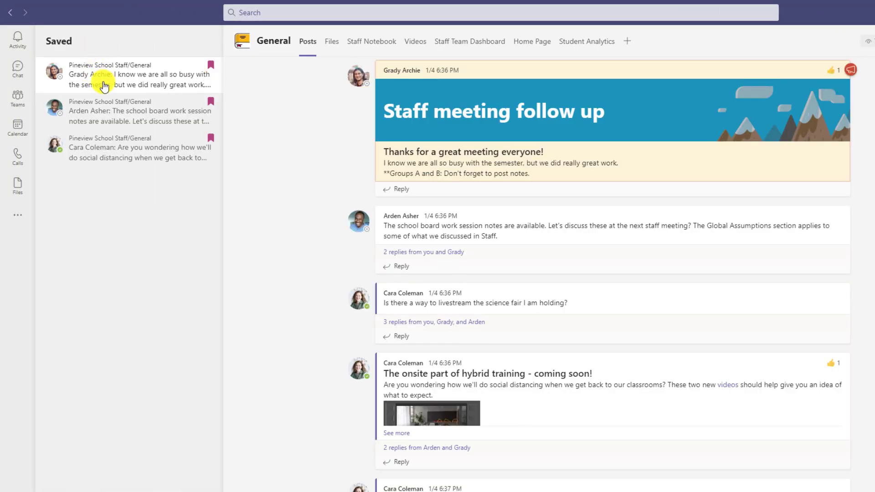
left_click(141, 118)
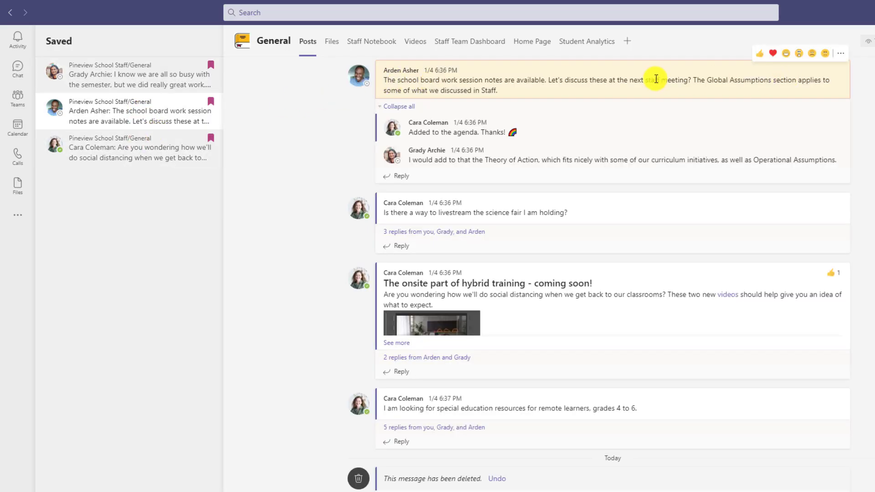
left_click(99, 150)
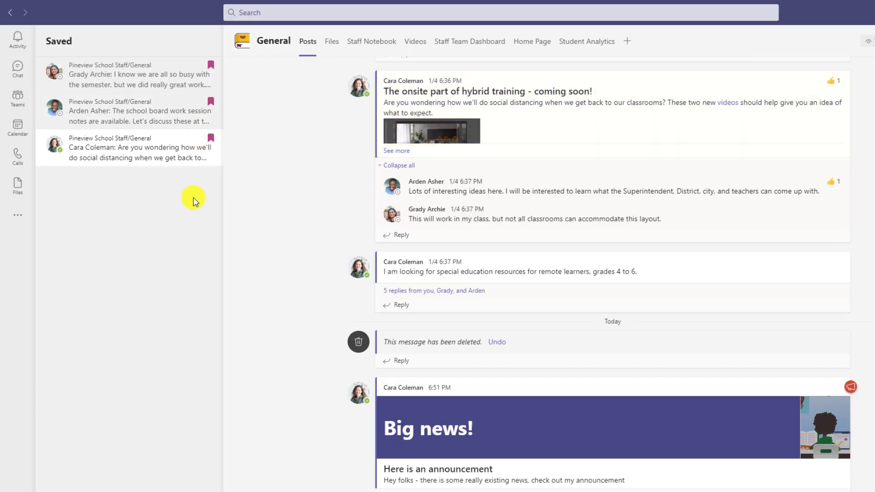
left_click(212, 138)
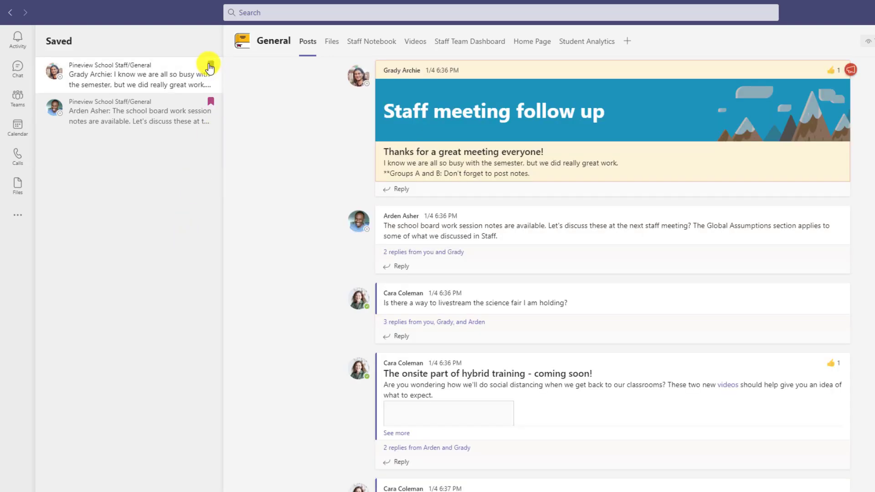
left_click(210, 64)
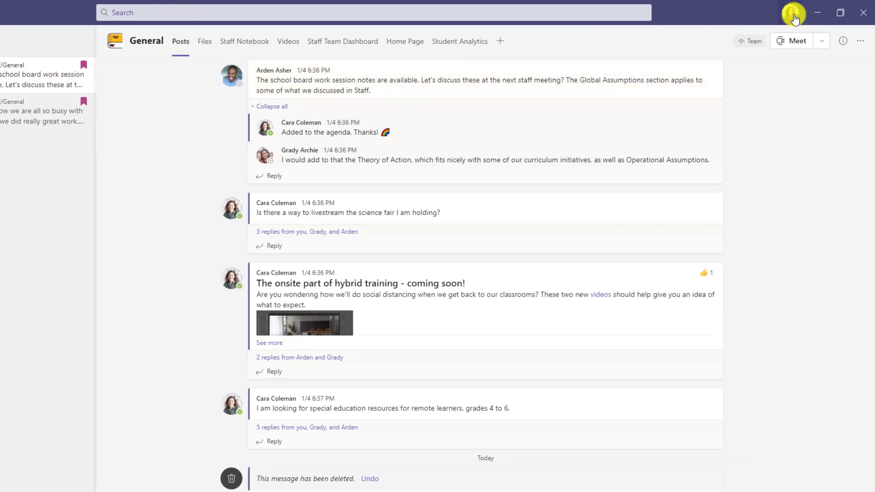
left_click(792, 15)
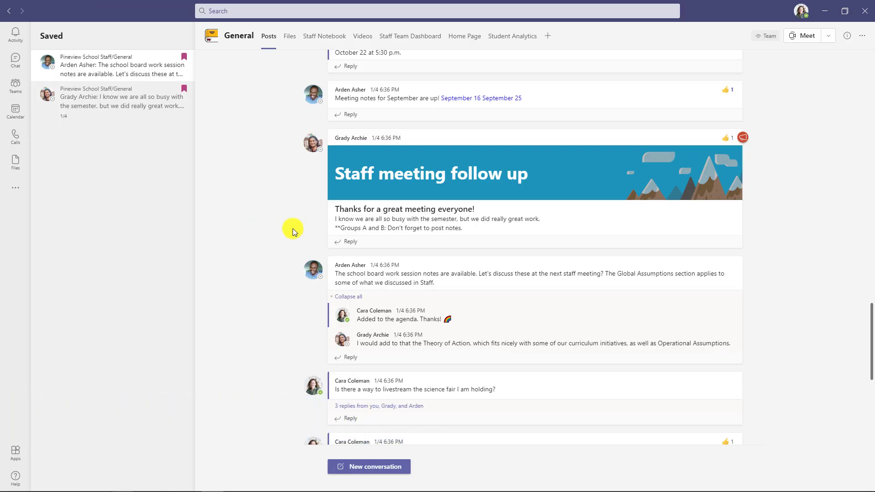
Step: Share the Staff meeting follow up post to Outlook and send the email
mouse_move(494, 168)
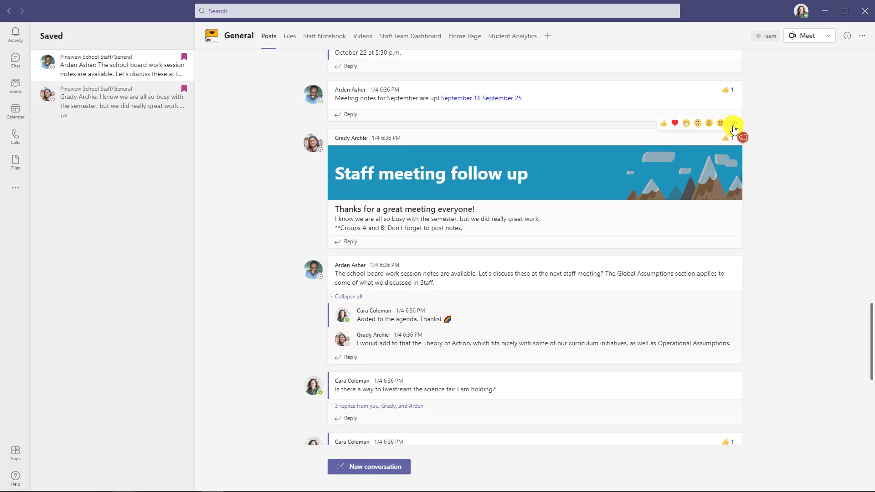
left_click(734, 123)
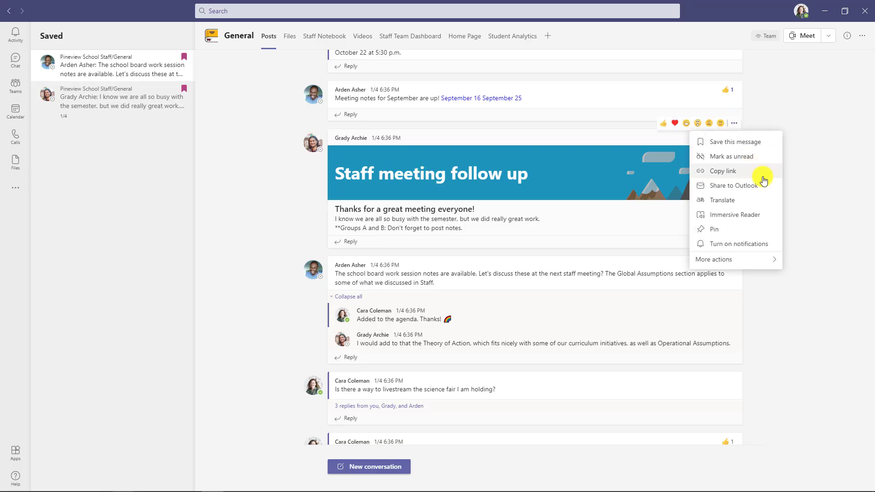
left_click(767, 191)
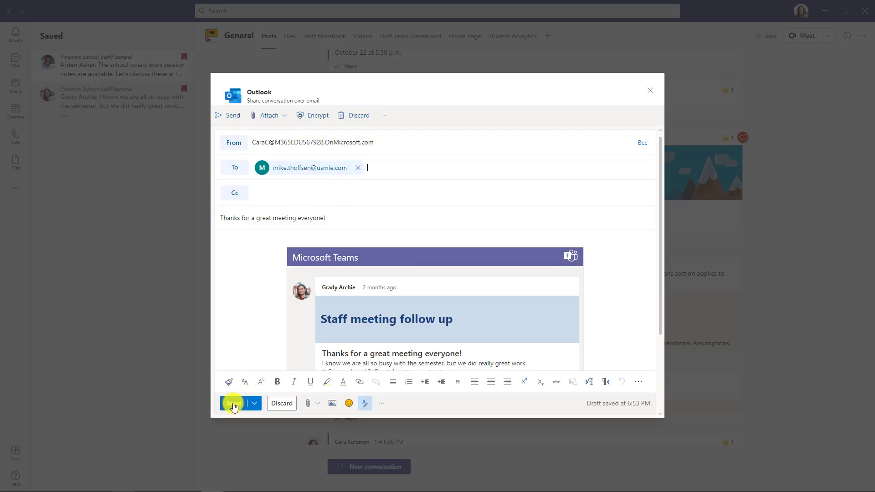
left_click(233, 403)
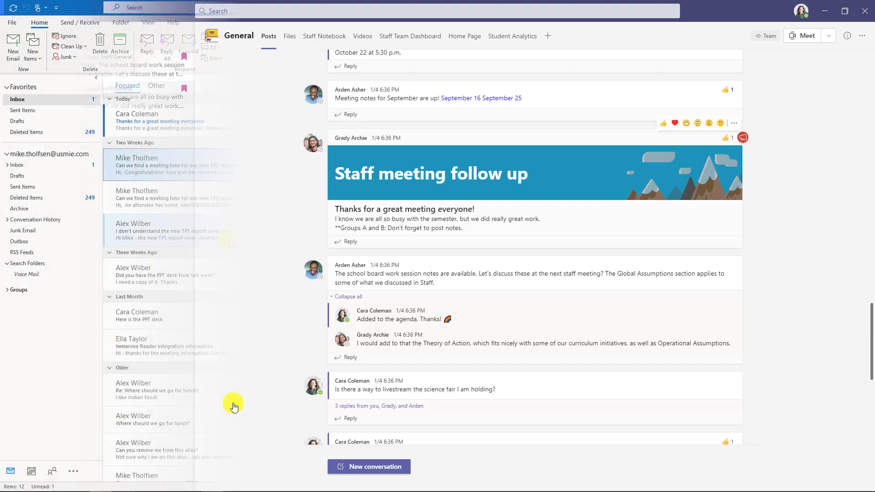
Step: Open the shared 'Thanks for a great meeting everyone' message in the Outlook inbox
left_click(187, 125)
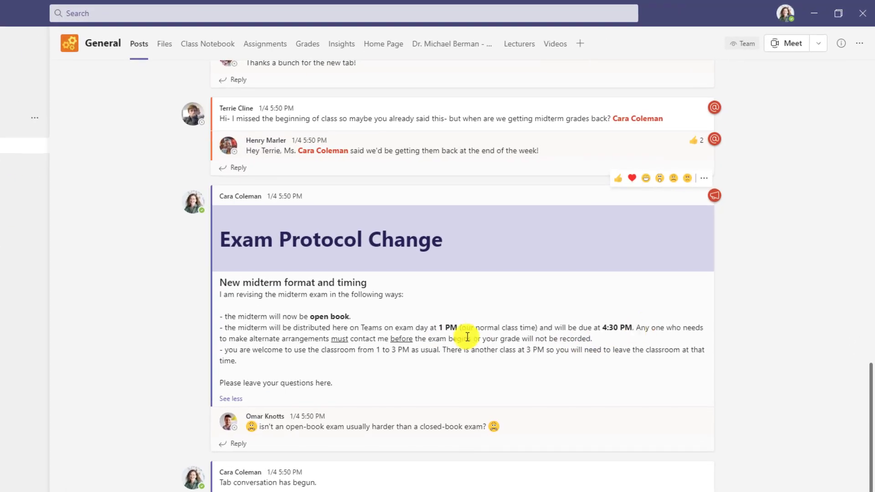
Step: Open the Exam Protocol Change post in Immersive Reader and read it aloud from the midterm heading
left_click(704, 178)
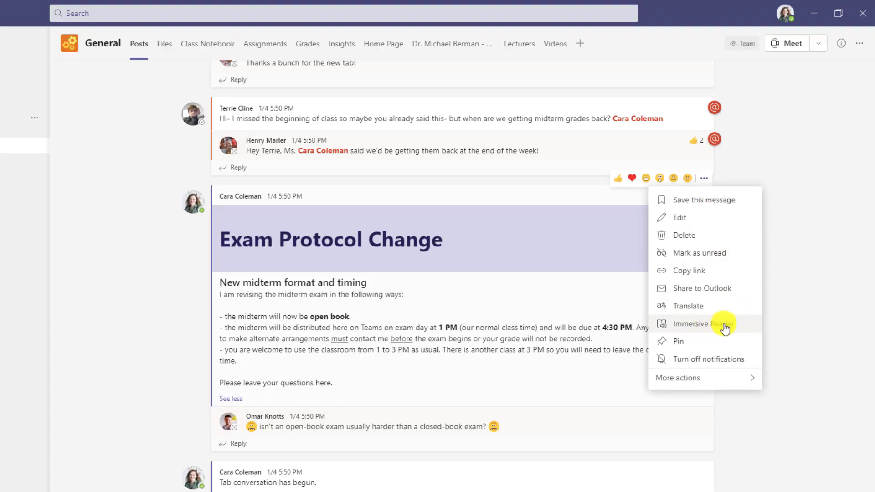
left_click(701, 324)
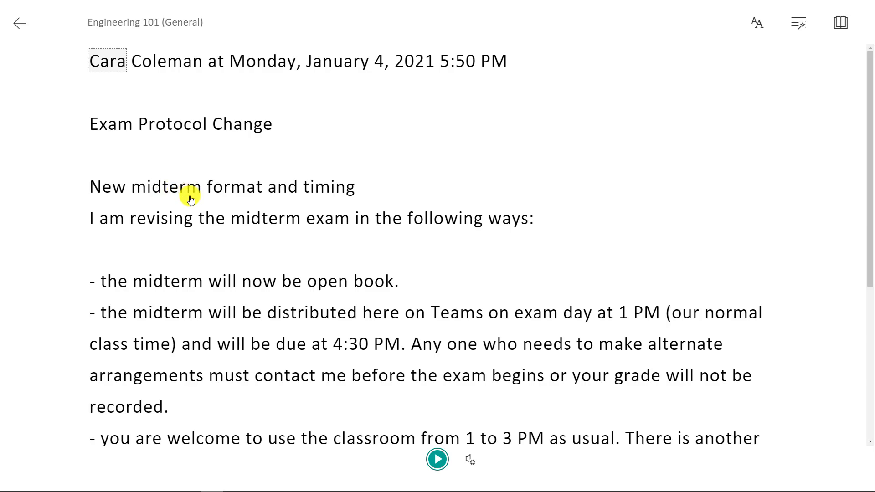
left_click(109, 188)
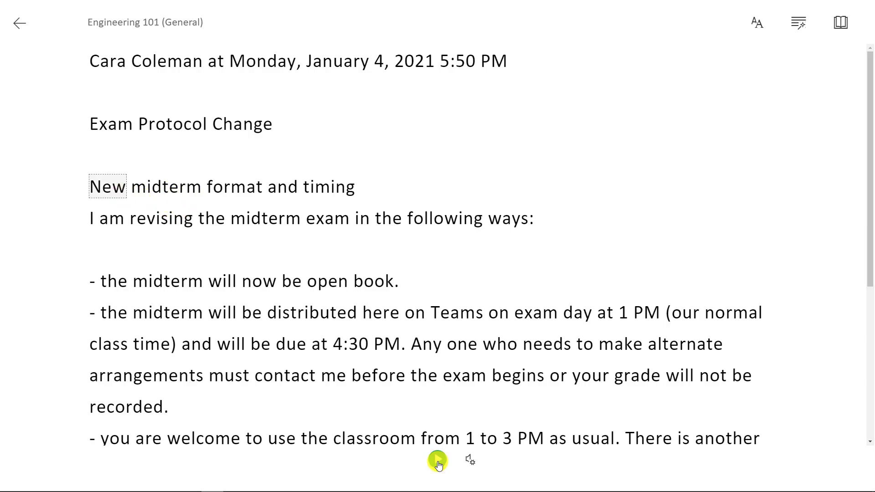
left_click(438, 461)
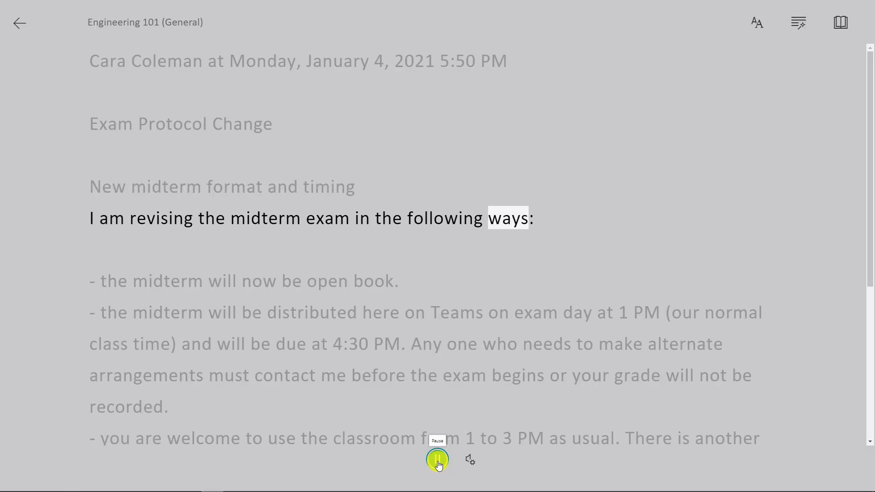
left_click(437, 460)
left_click(468, 463)
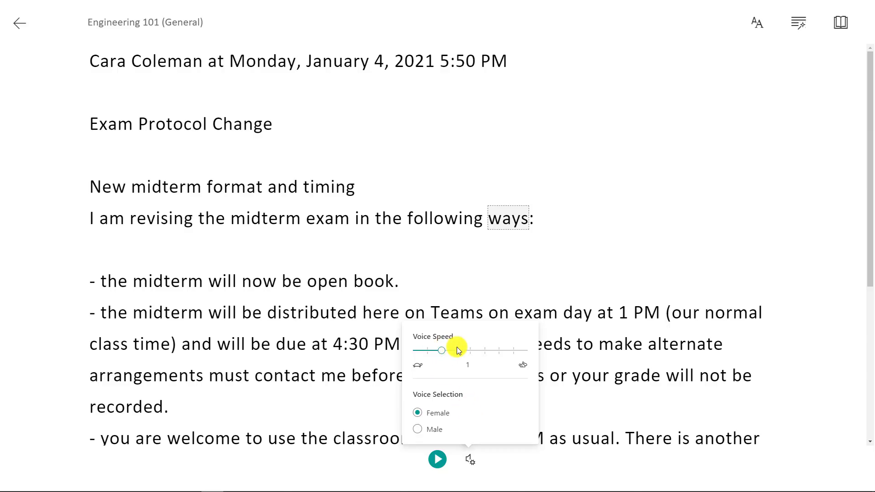
left_click(734, 67)
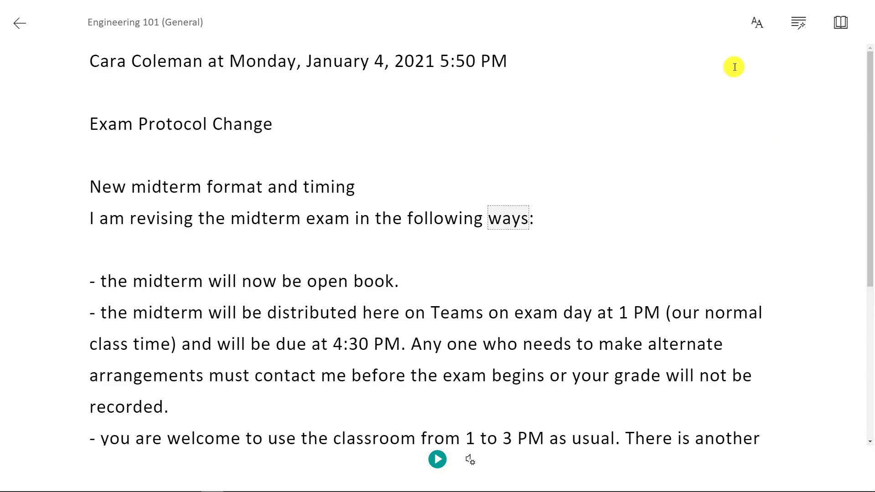
Step: Turn on Increase Spacing, apply the bright cyan theme, and set text size to 36
left_click(757, 27)
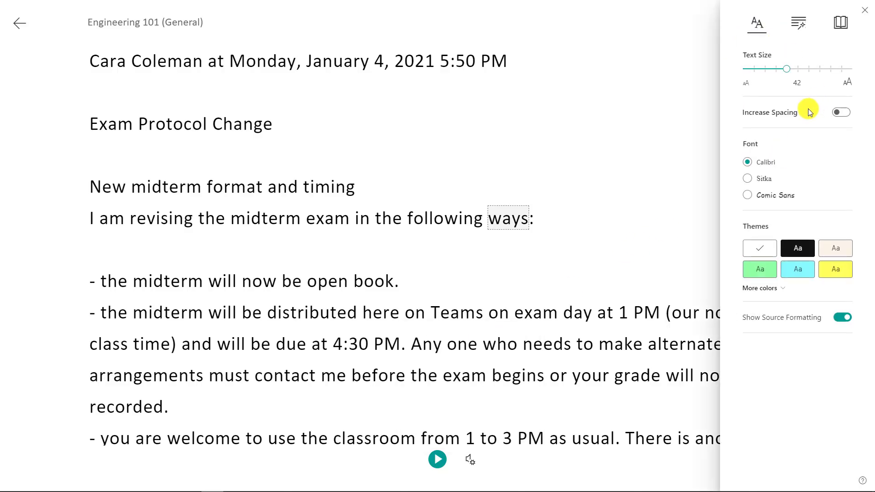
left_click(841, 112)
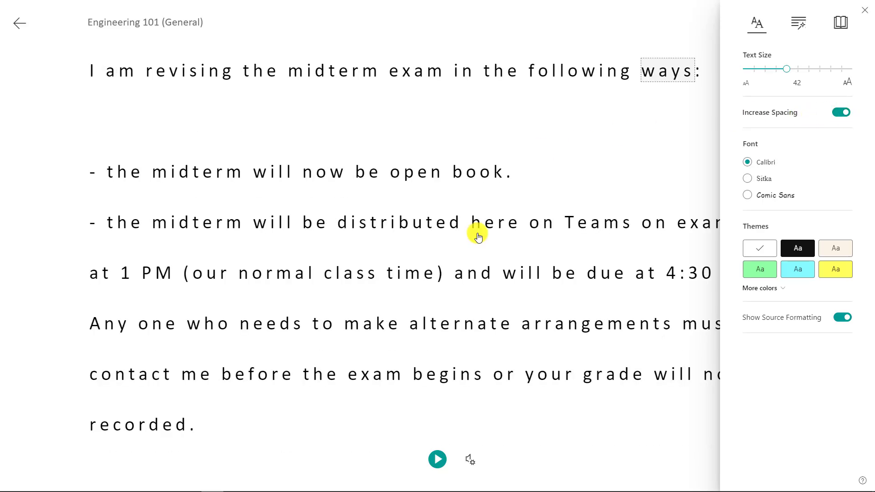
scroll(455, 218, "down", 2)
left_click(798, 248)
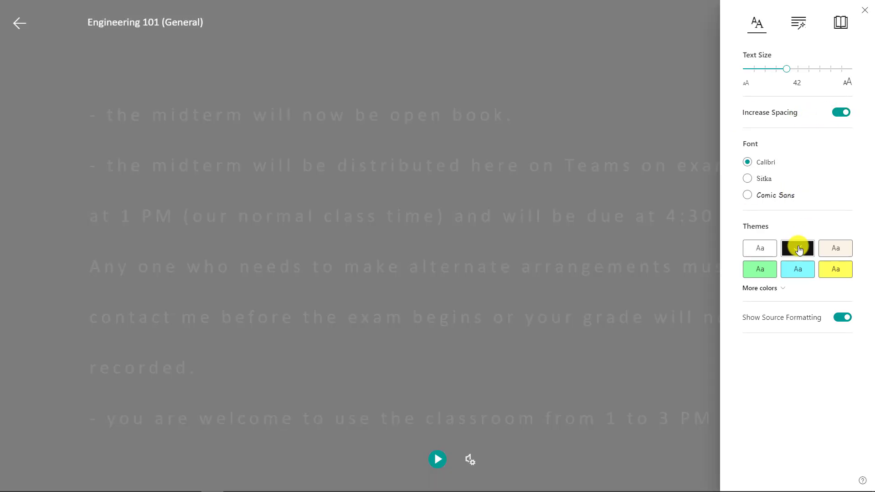
left_click(797, 272)
left_click(769, 288)
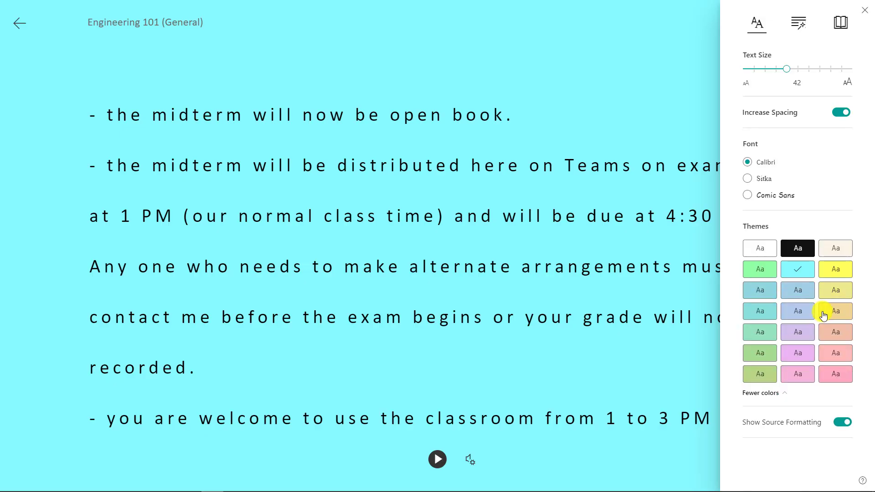
left_click(758, 309)
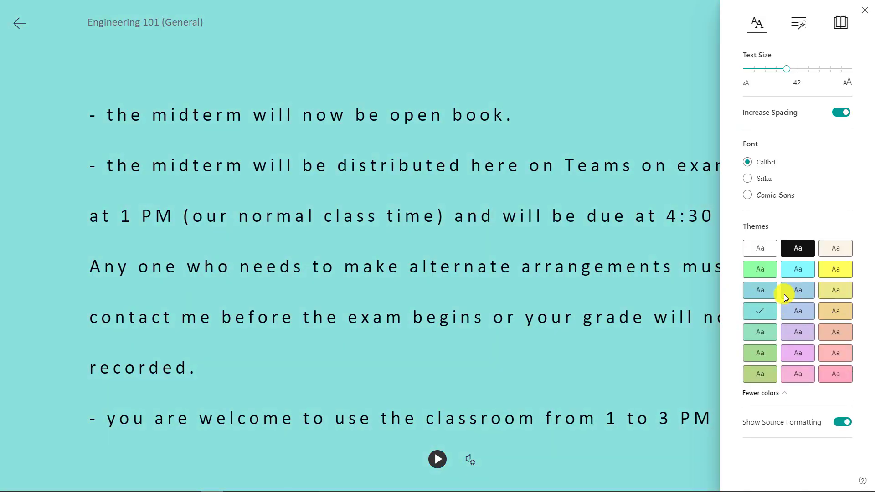
left_click(802, 273)
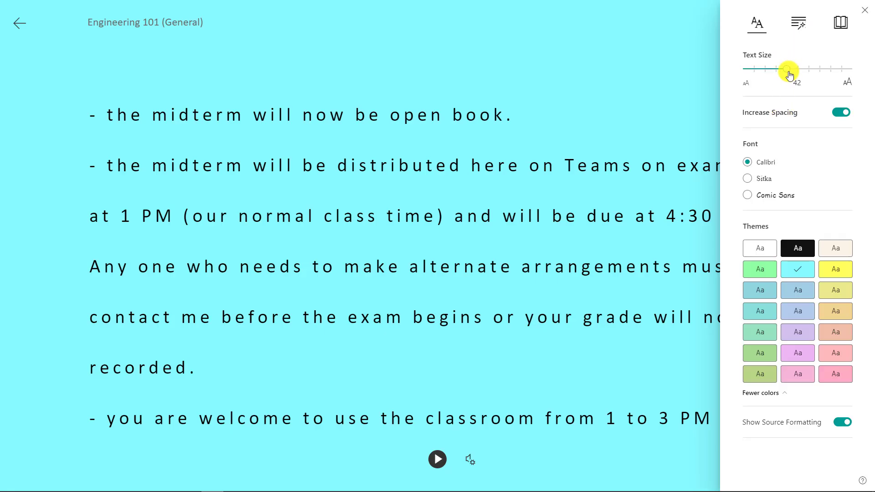
mouse_move(788, 71)
left_mouse_down()
mouse_move(853, 75)
mouse_move(777, 74)
left_mouse_up()
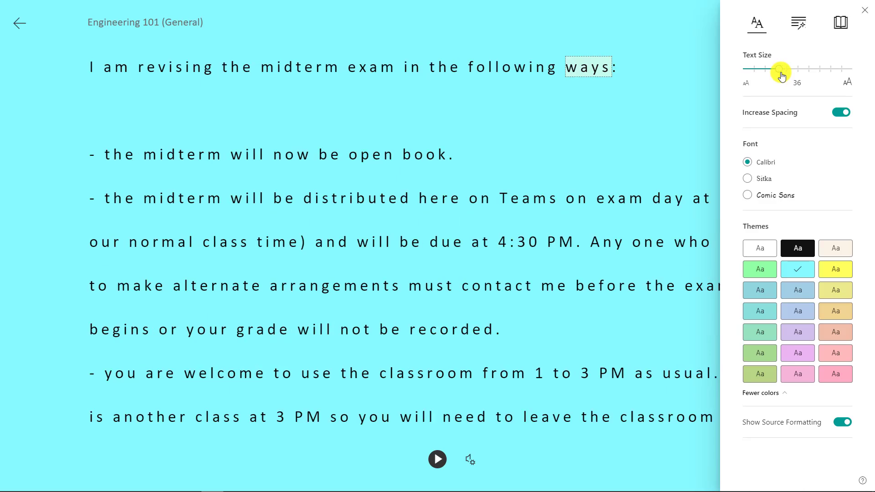
left_click(840, 24)
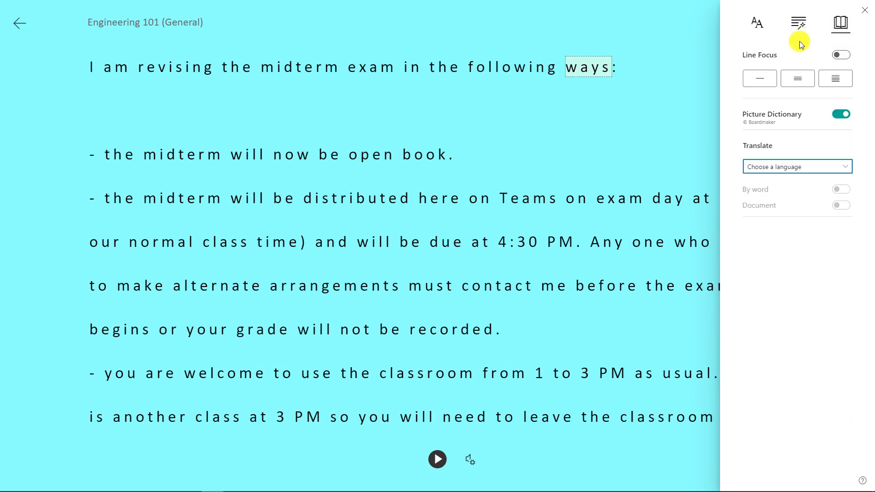
Step: Turn on single-line focus and step it down four lines through the midterm text
left_click(754, 79)
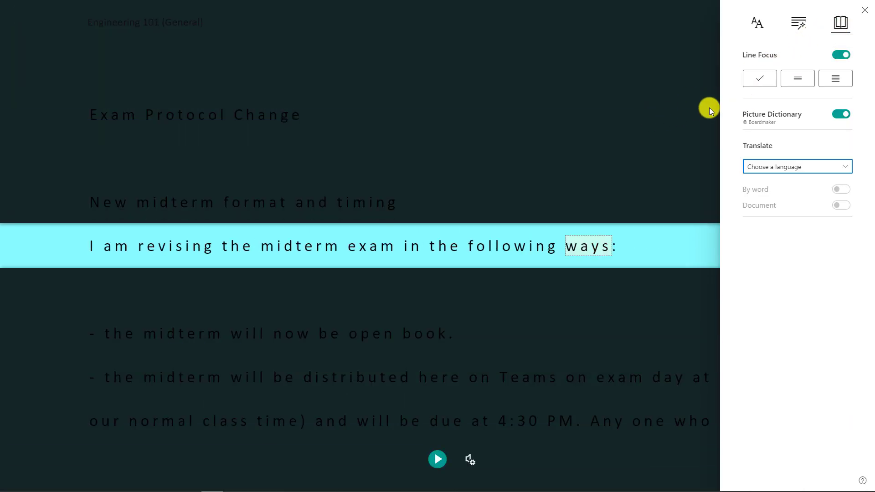
left_click(632, 141)
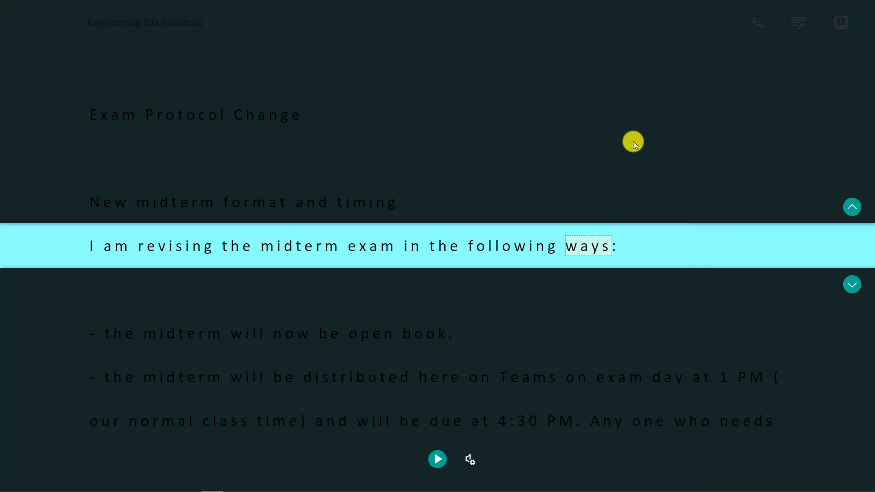
left_click(857, 294)
left_click(856, 292)
left_click(855, 290)
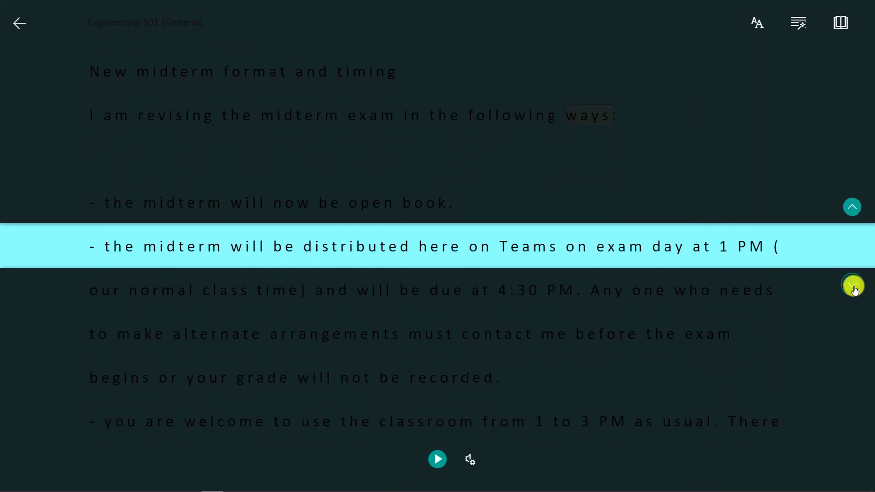
left_click(855, 290)
Step: Widen line focus to five lines, turn it off, and show the picture for 'book'
left_click(841, 23)
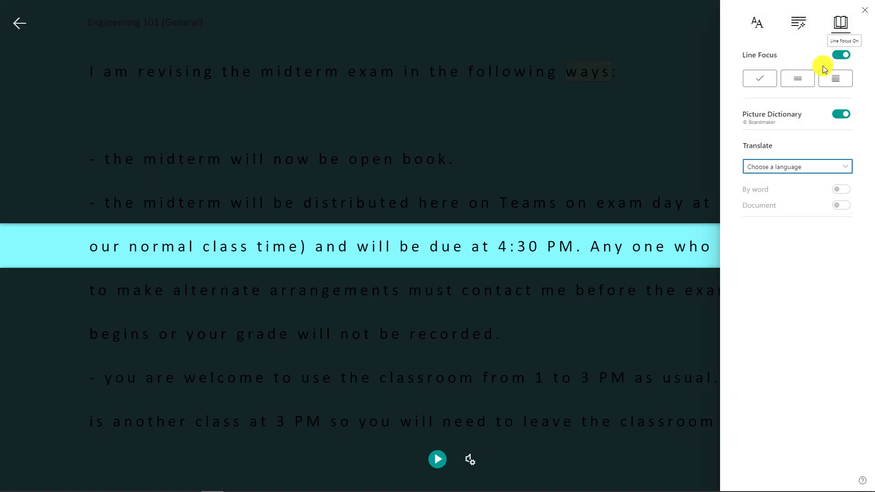
left_click(795, 88)
left_click(844, 79)
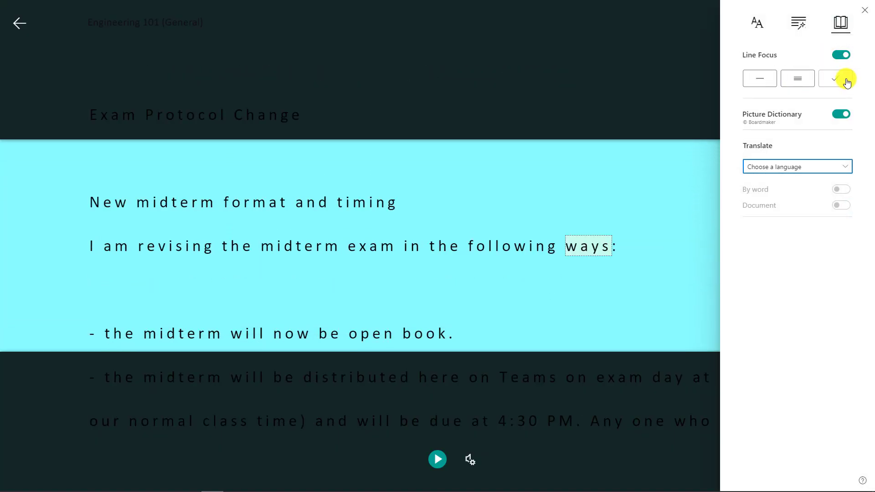
left_click(840, 55)
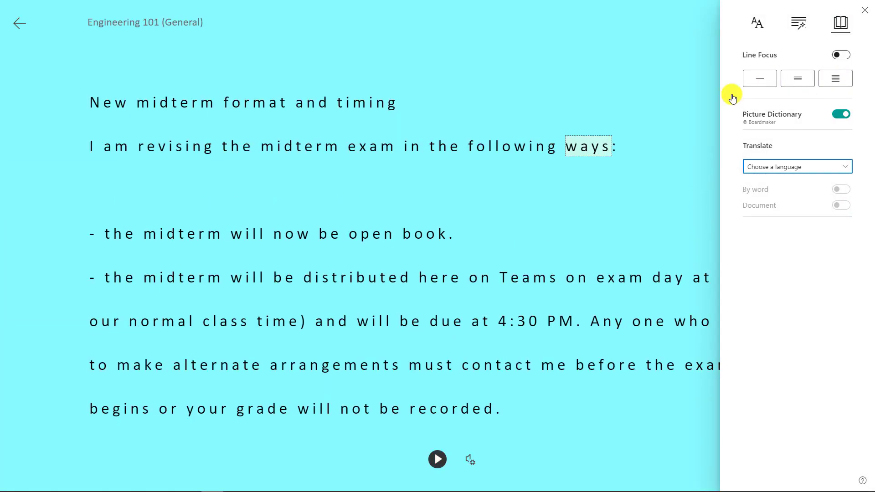
left_click(578, 196)
left_click(424, 233)
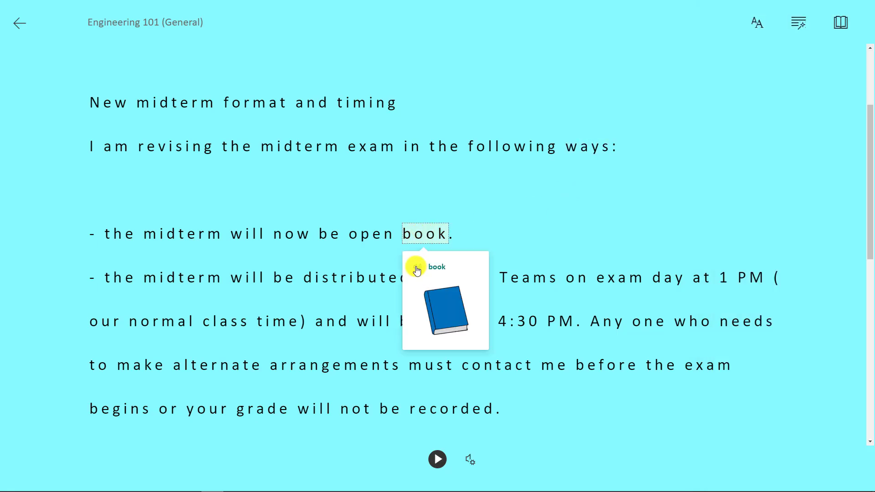
left_click(841, 22)
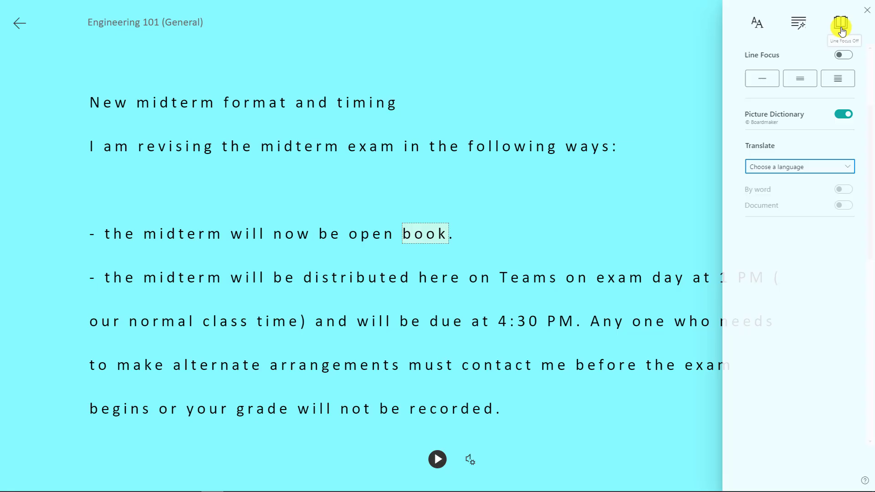
Step: Translate the whole post into Spanish (Mexico) in Immersive Reader
left_click(830, 170)
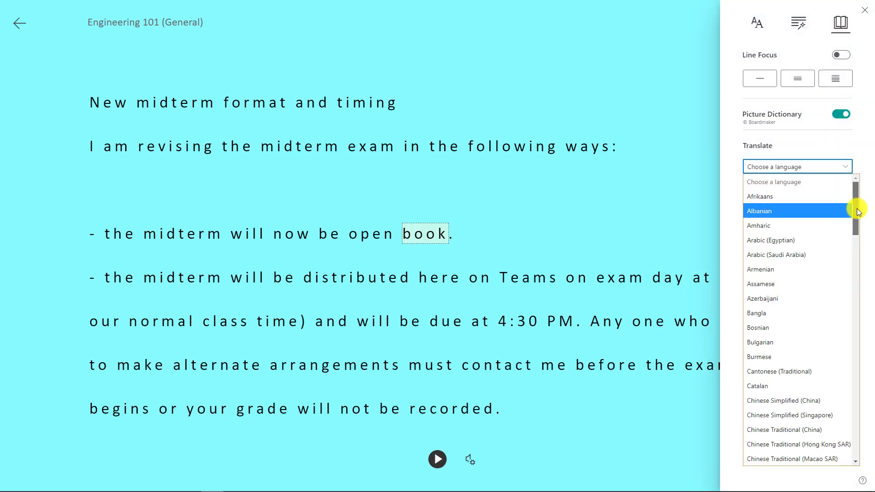
left_click_drag(858, 212, 843, 426)
left_click(766, 342)
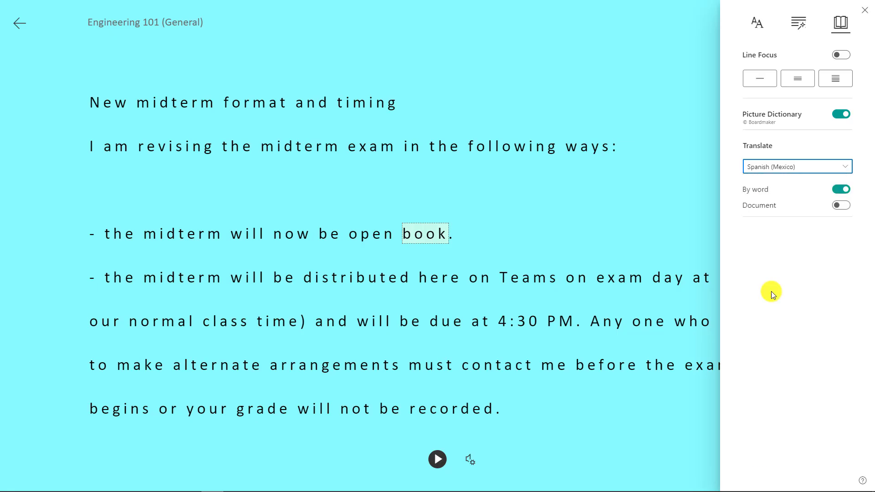
left_click(844, 207)
left_click(232, 178)
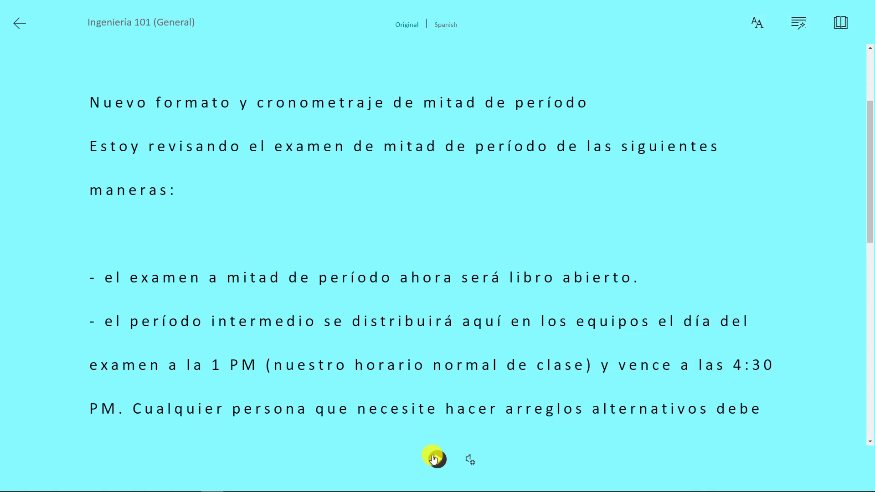
Step: Listen to the Spanish translation, return to the English original, and exit Immersive Reader
left_click(438, 459)
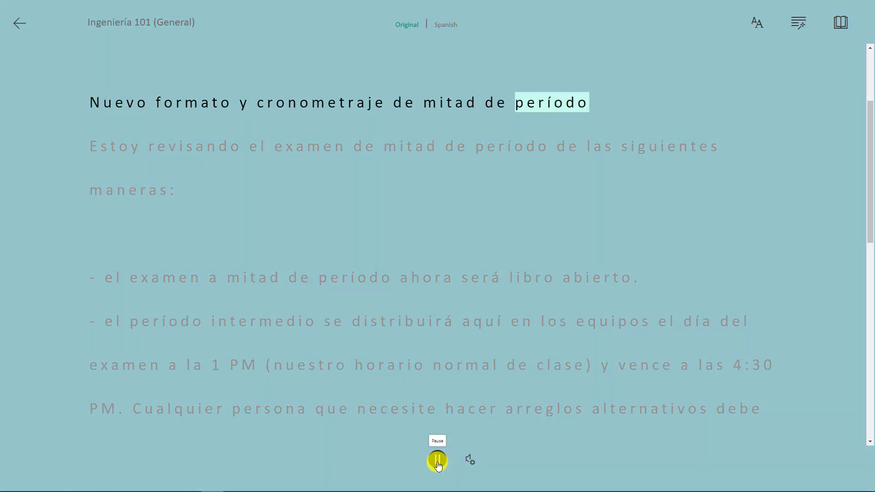
left_click(437, 461)
left_click(411, 28)
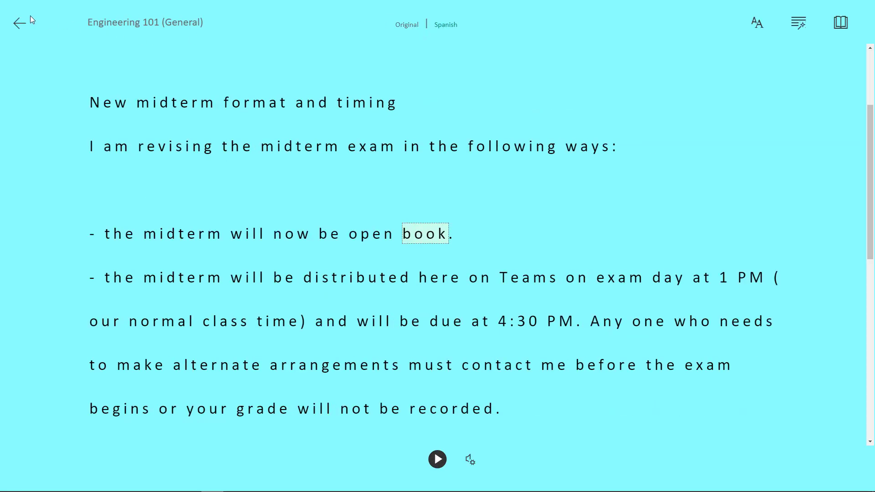
left_click(20, 25)
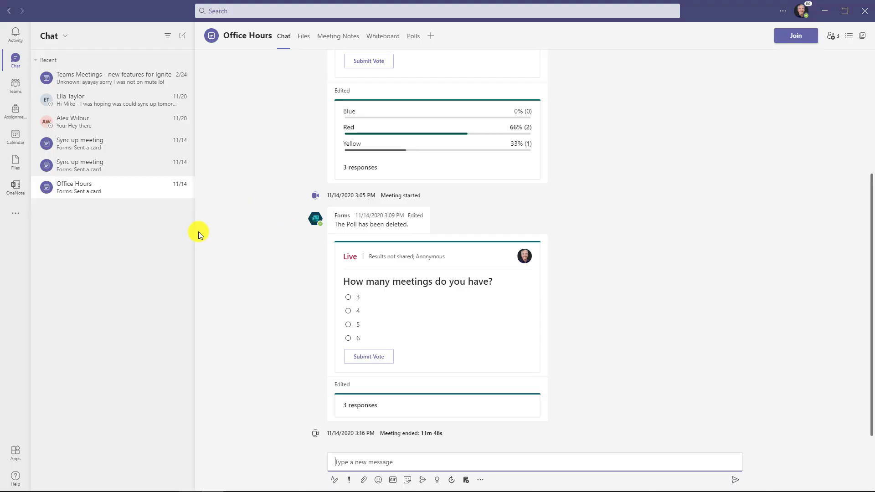
Step: Mute the Office Hours and Teams Meetings chats
left_click(183, 187)
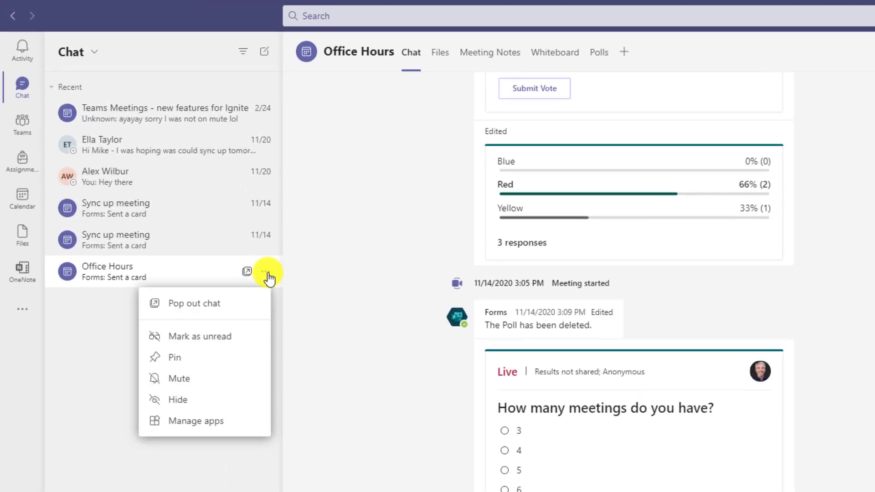
left_click(221, 384)
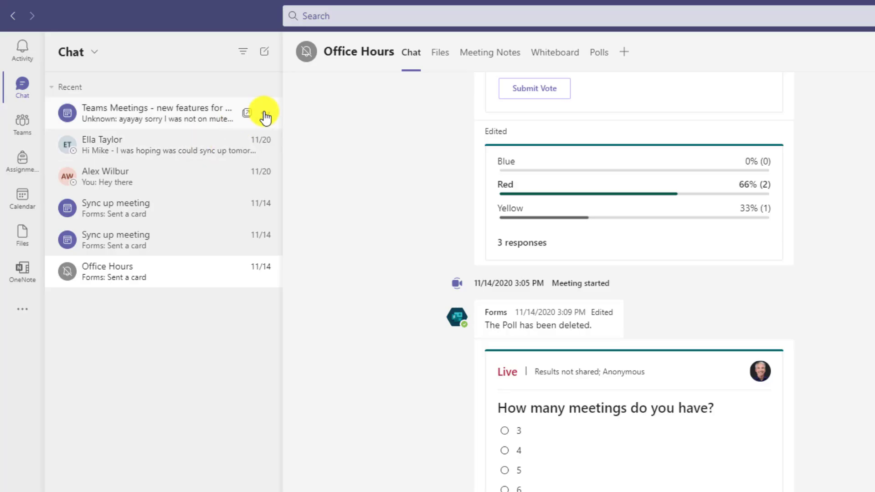
left_click(265, 114)
left_click(209, 220)
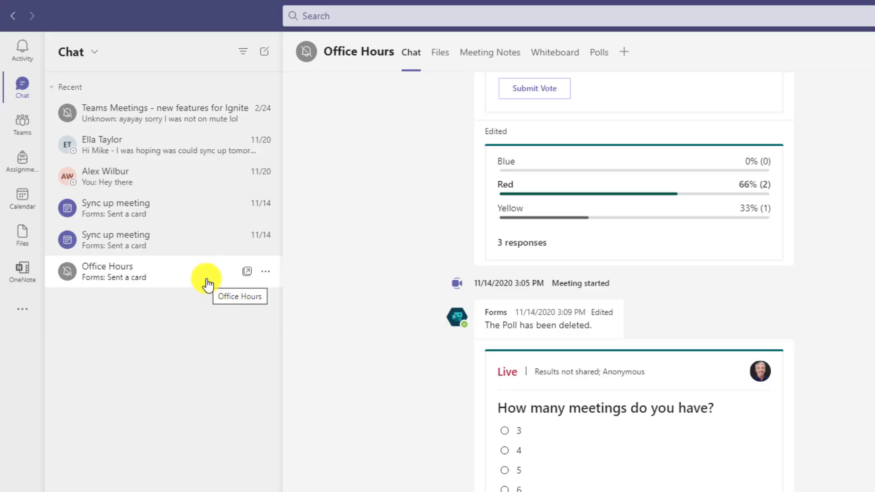
Step: Hide both Sync up meeting chats and unmute the Office Hours chat again
left_click(266, 240)
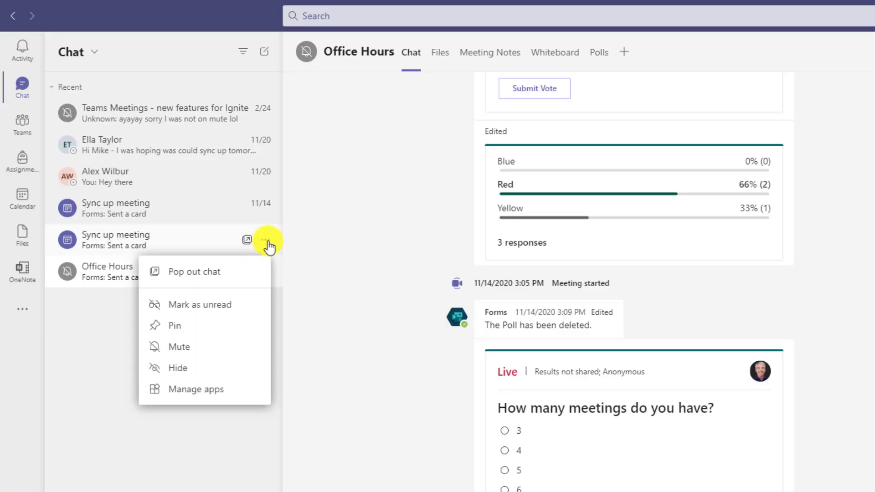
left_click(196, 368)
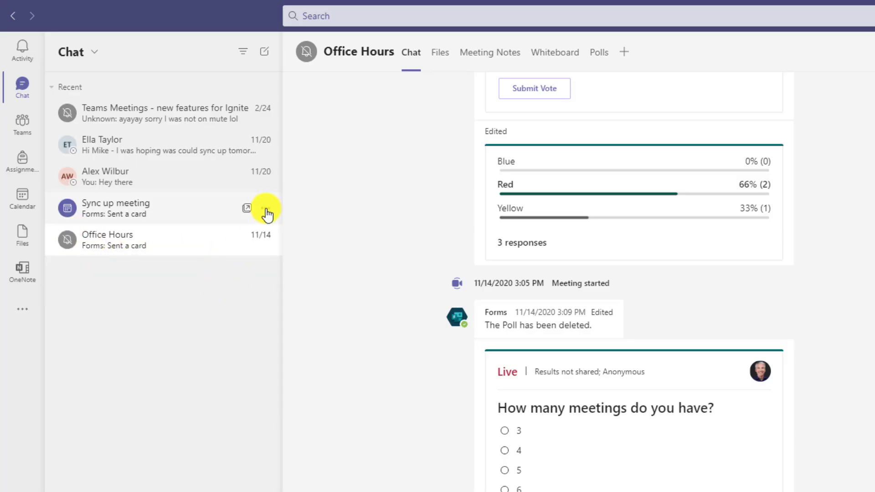
left_click(266, 208)
left_click(209, 337)
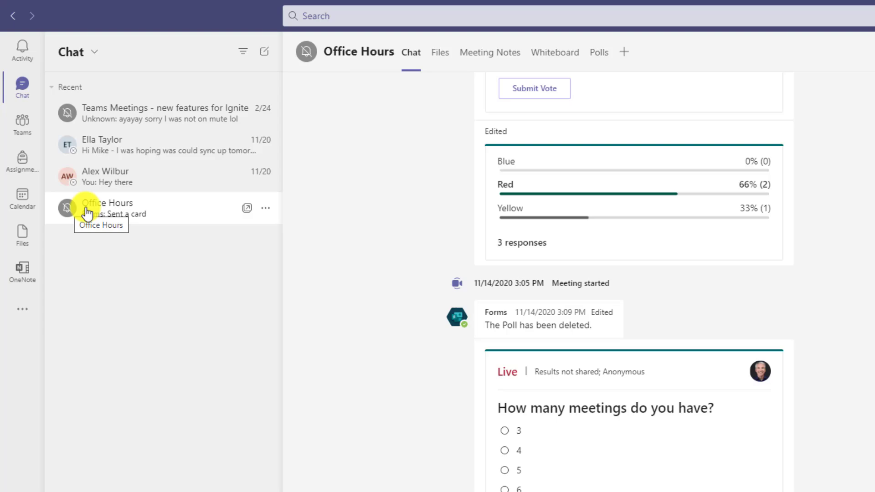
left_click(265, 207)
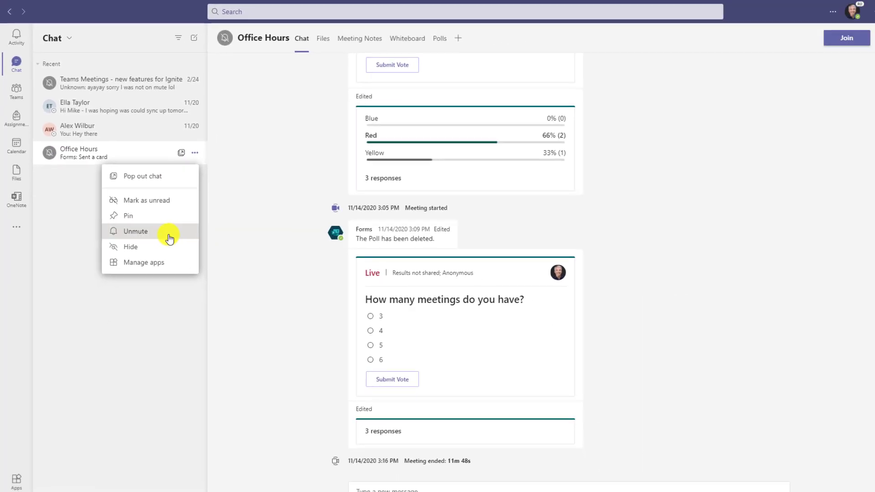
left_click(208, 304)
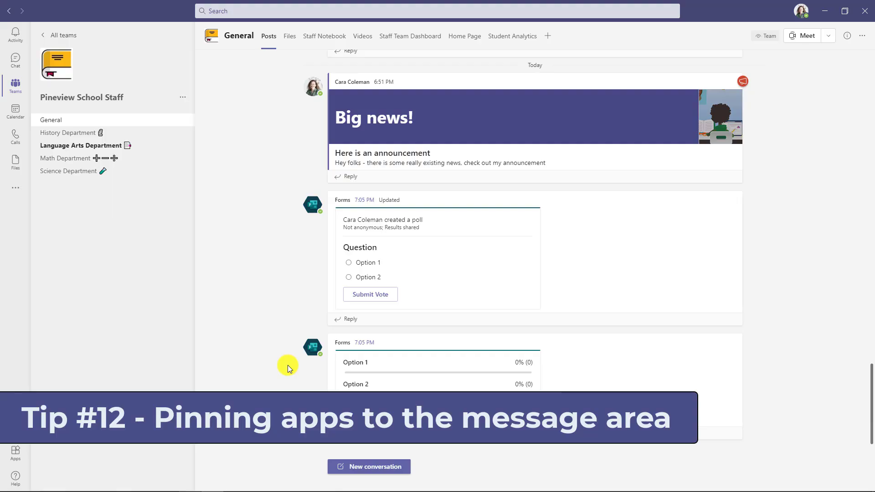
Step: Pin the Forms and Power BI apps to the General channel's message area
left_click(356, 469)
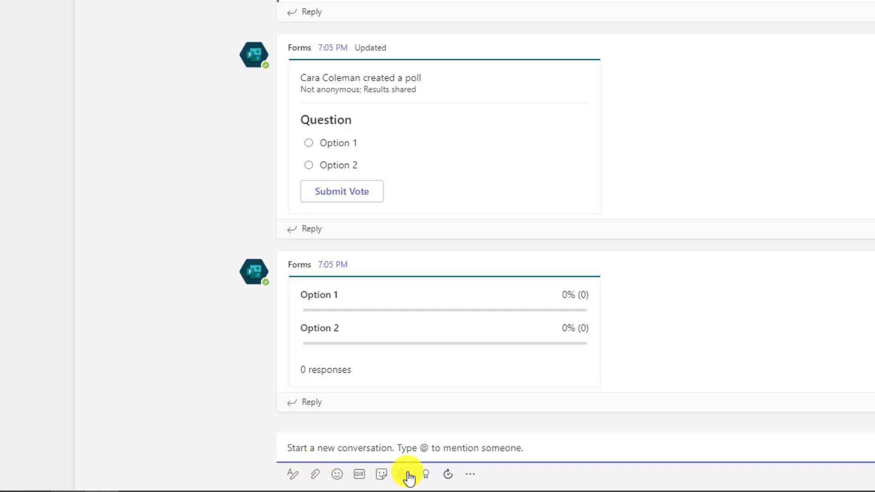
left_click(469, 475)
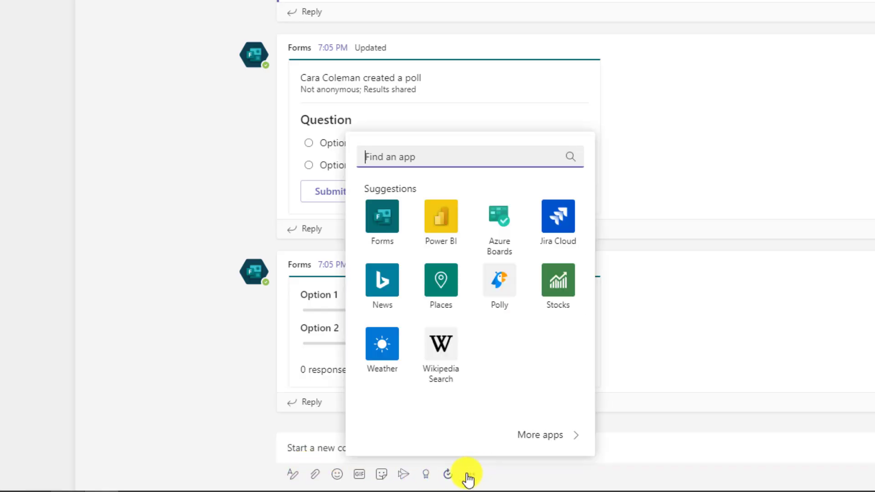
right_click(386, 226)
left_click(471, 227)
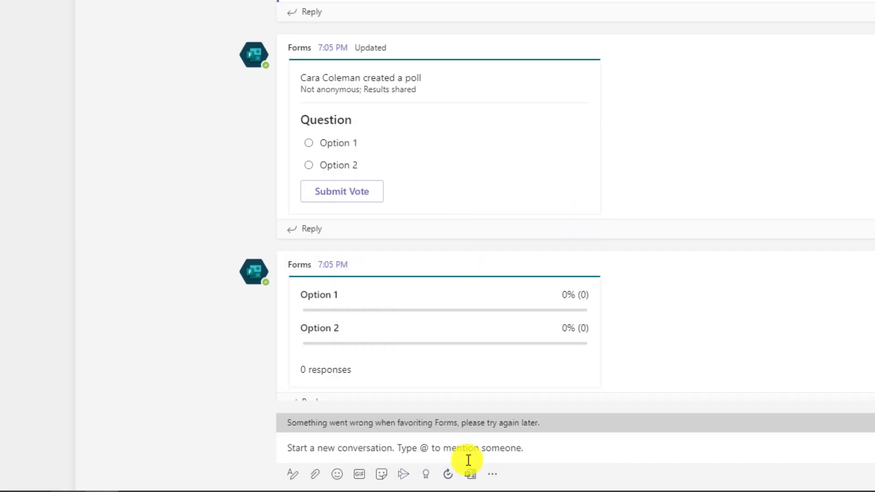
left_click(492, 475)
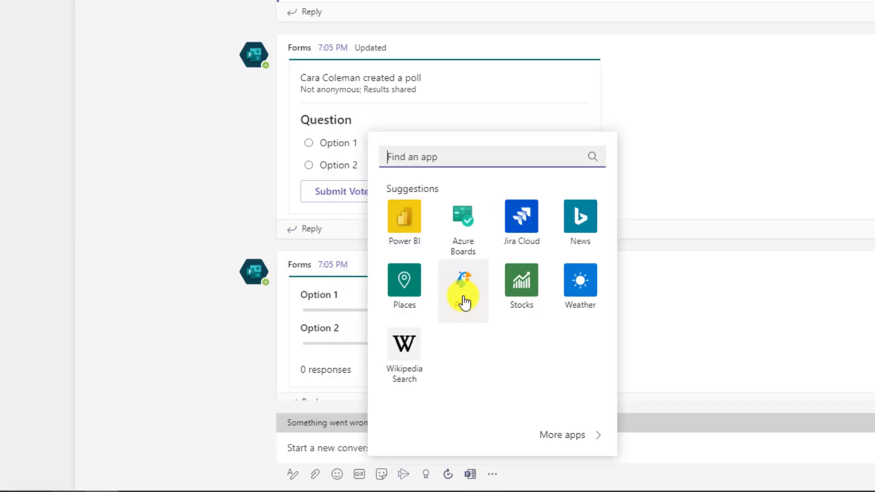
right_click(410, 231)
left_click(474, 225)
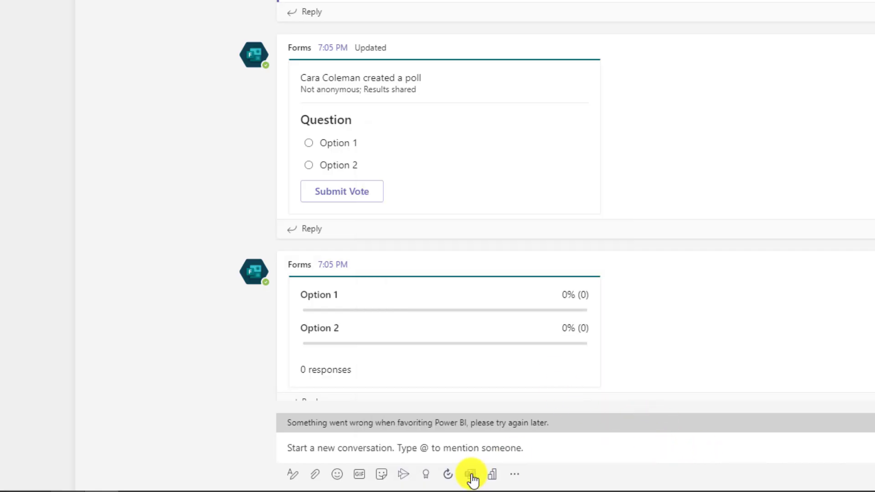
Step: Post the Forms poll 'What is your favorite color?' with options Blue and Red
left_click(471, 474)
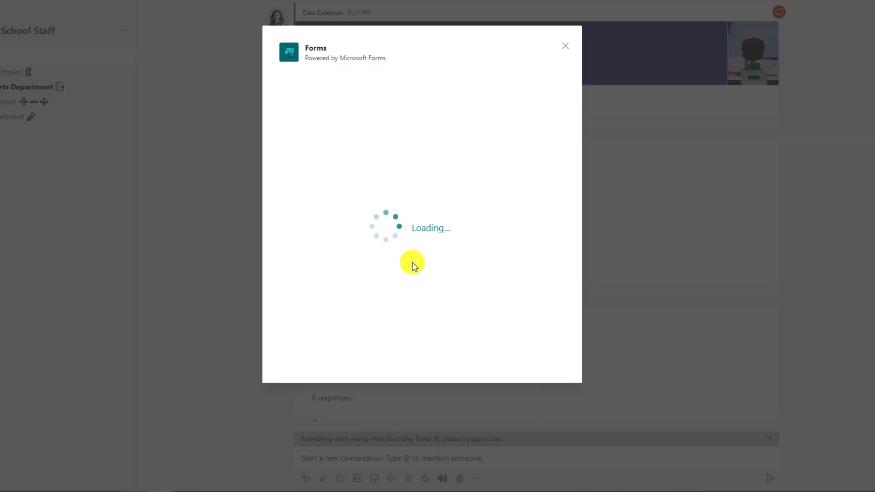
double_click(320, 103)
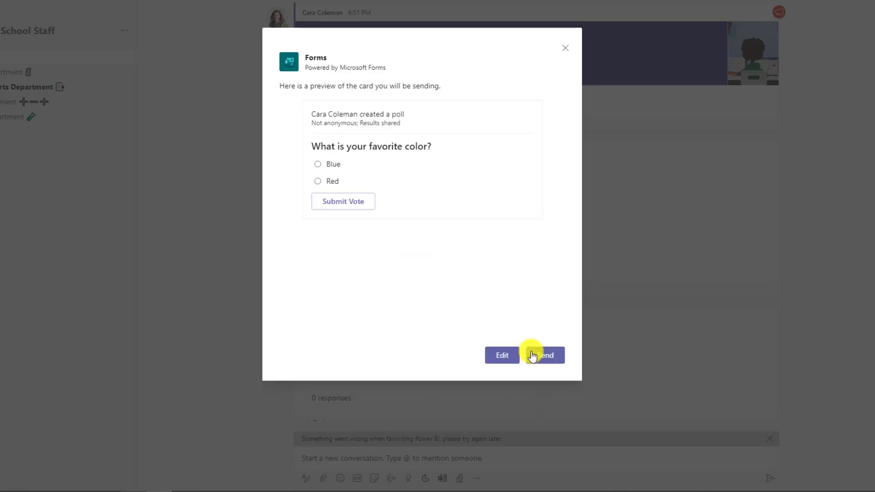
left_click(551, 358)
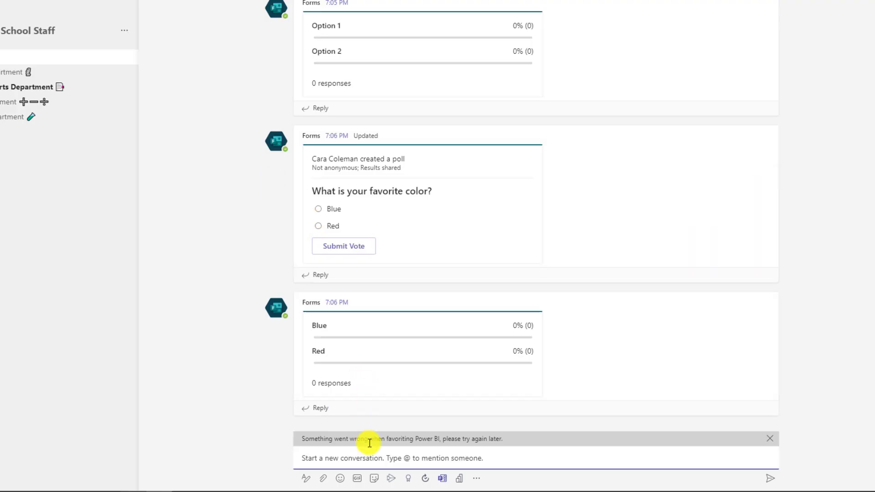
Step: Try the pinned Power BI app, then close it and the messaging apps list
left_click(461, 478)
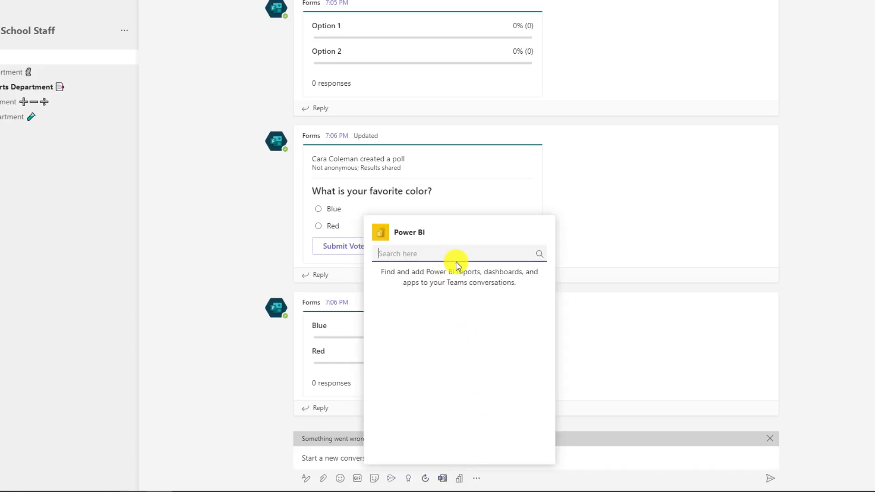
left_click(434, 256)
left_click(595, 450)
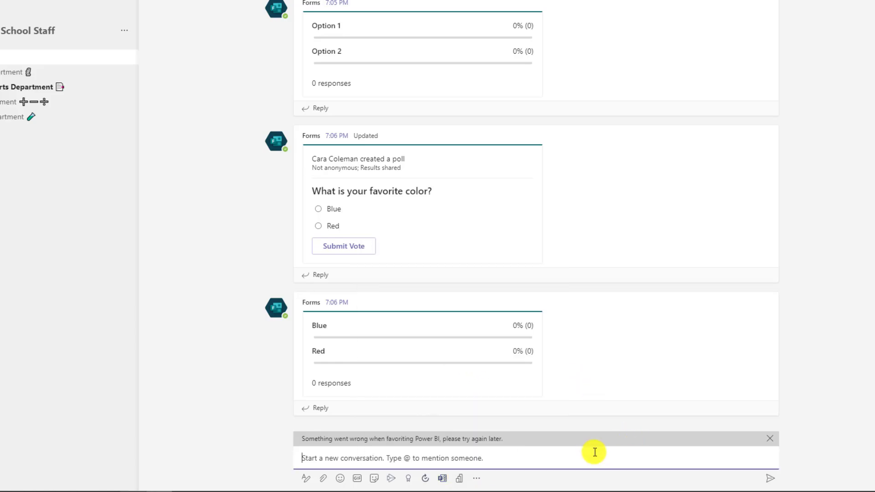
left_click(476, 478)
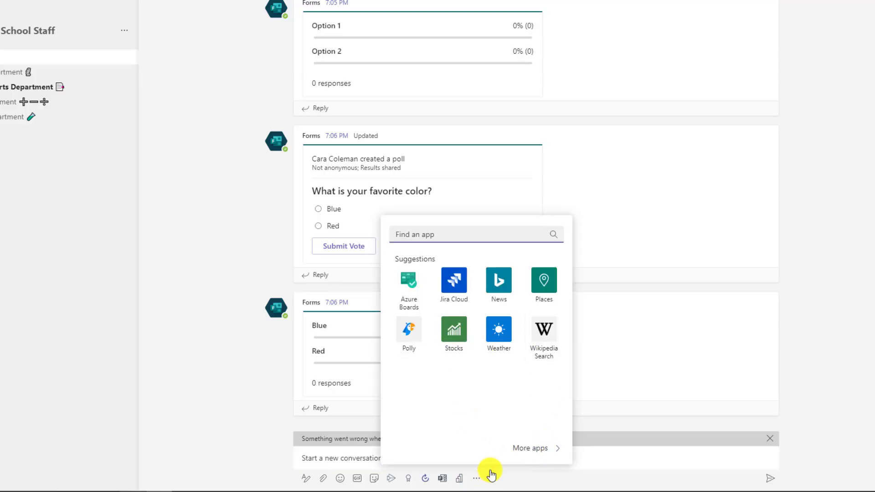
left_click(658, 450)
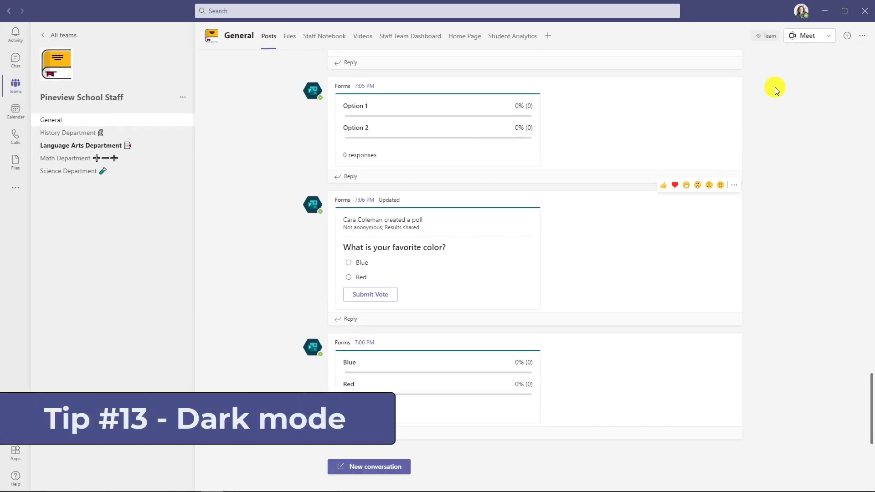
Step: Choose the Dark theme under Settings > General and close the Settings dialog
left_click(800, 10)
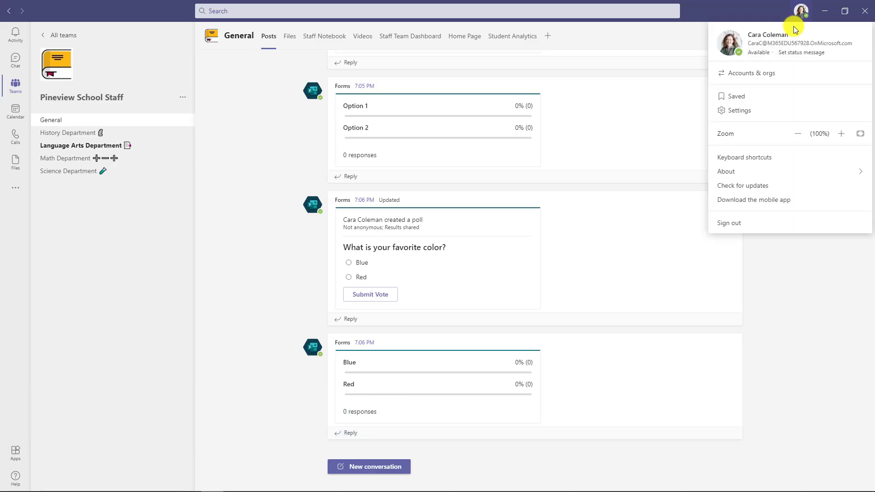
left_click(742, 110)
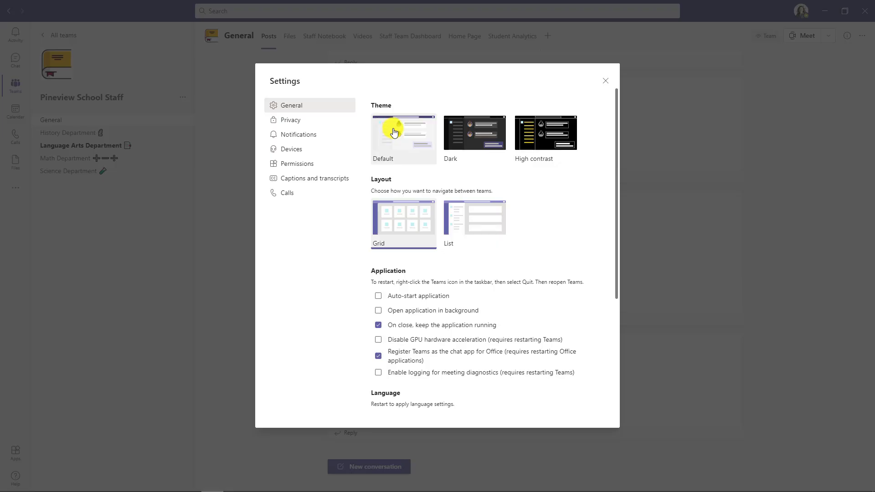
left_click(477, 149)
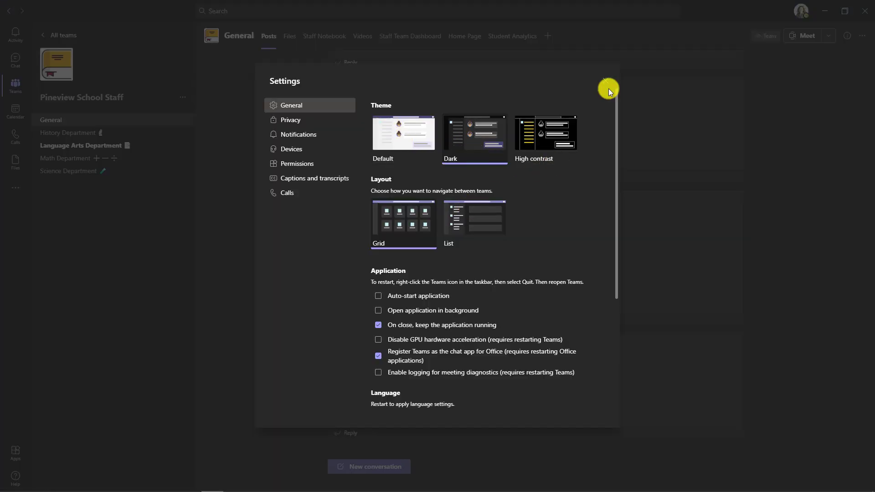
left_click(605, 82)
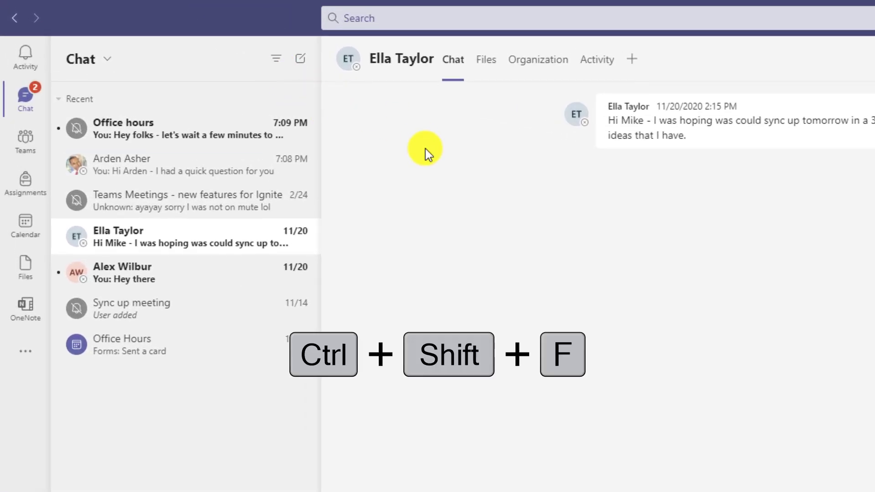
Step: Filter the chat list by the name 'Ella', then clear the name filter
key("ctrl+shift+f")
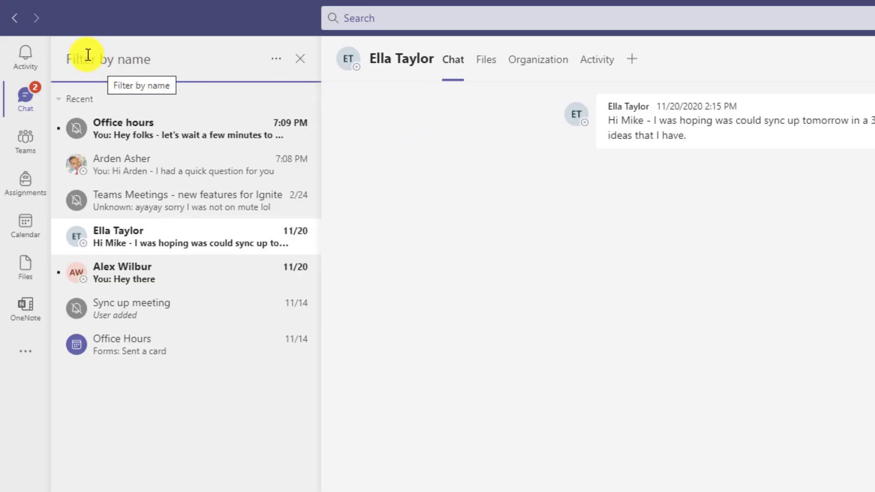
type("Ella")
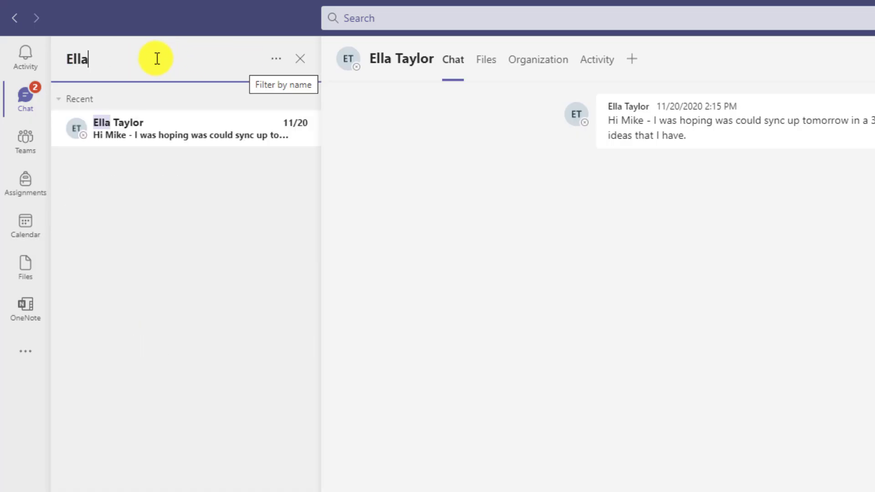
key("BackSpace")
key("BackSpace")
key("BackSpace")
key("BackSpace")
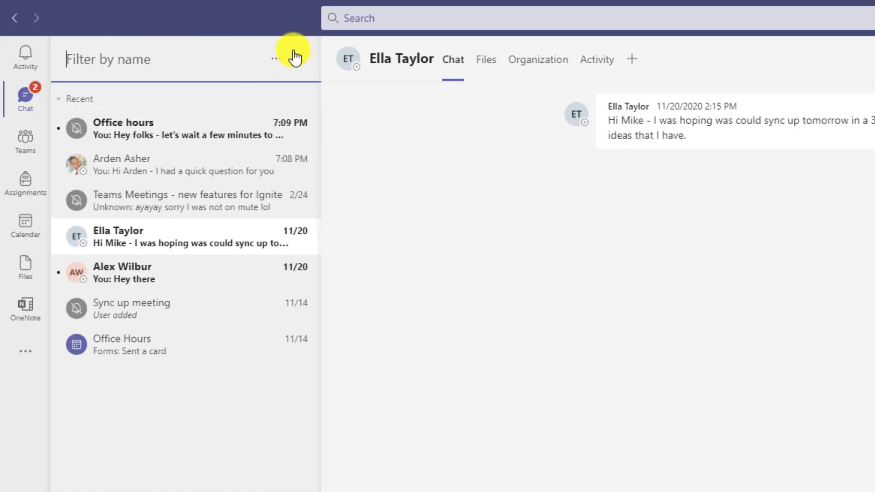
Step: Try the Unread and Meetings chat filters, removing each one afterward
left_click(279, 63)
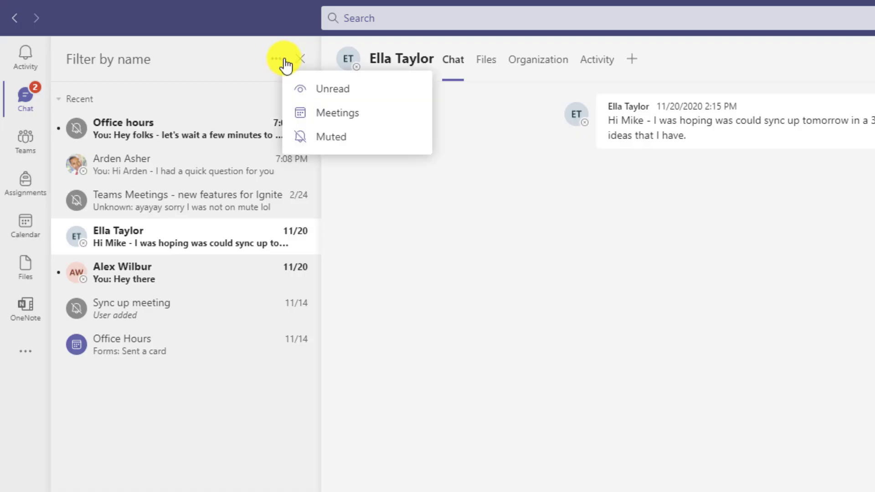
left_click(388, 90)
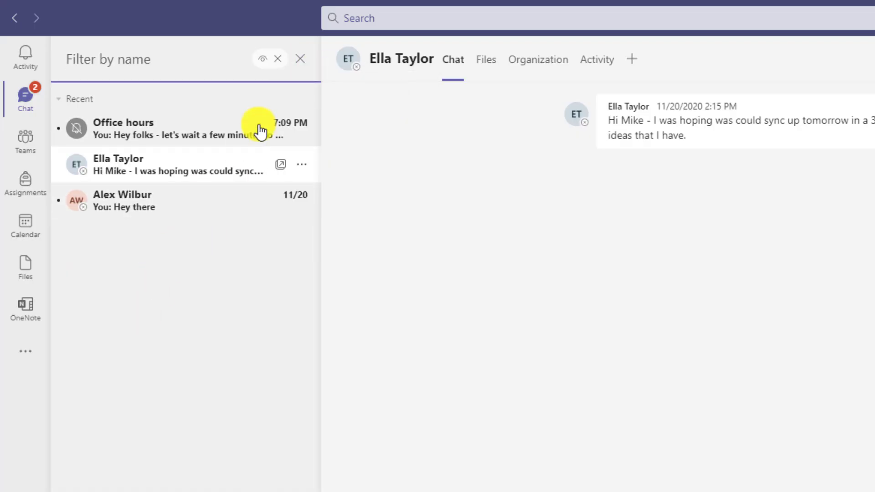
left_click(277, 59)
left_click(278, 61)
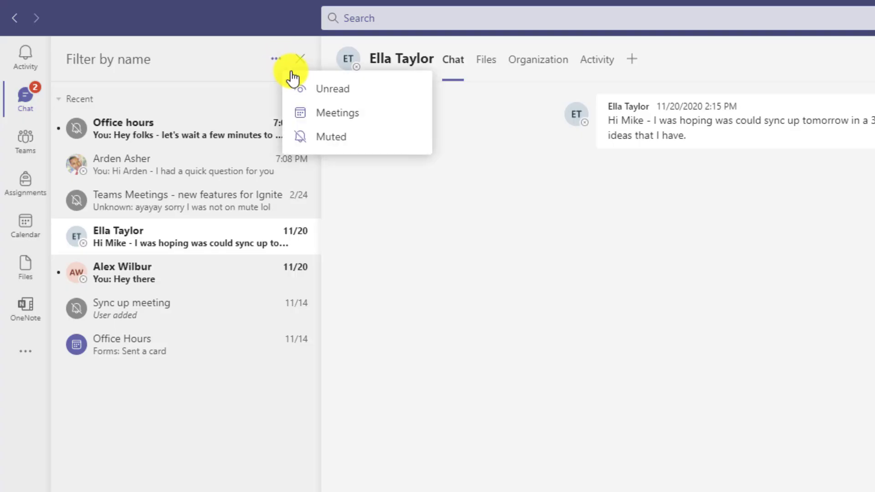
left_click(352, 119)
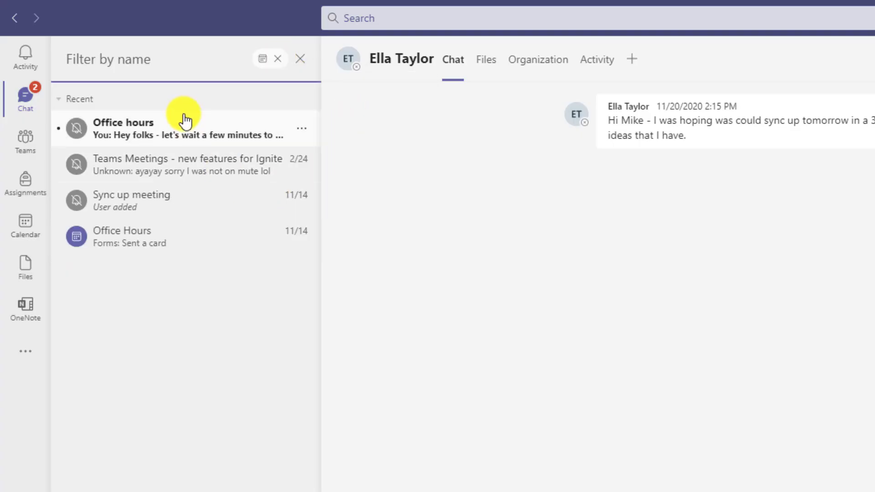
left_click(278, 59)
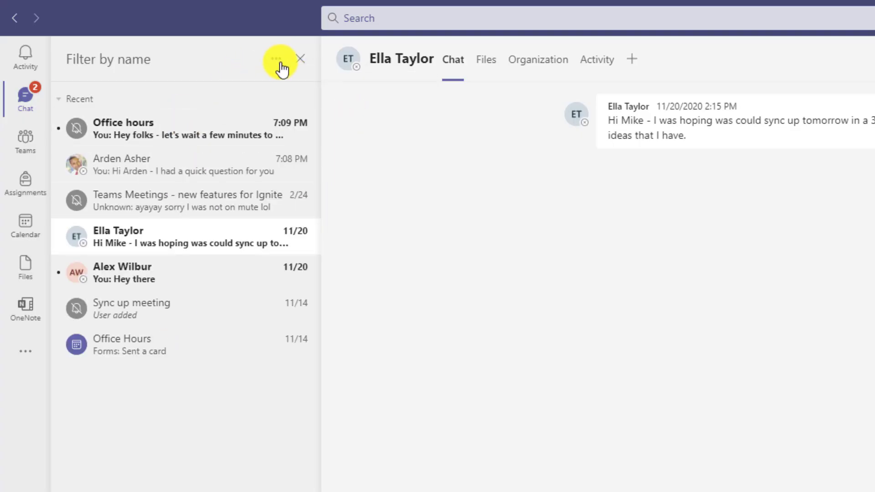
Step: Show only muted chats, then remove the Muted filter and close the chat filter
left_click(277, 59)
left_click(384, 144)
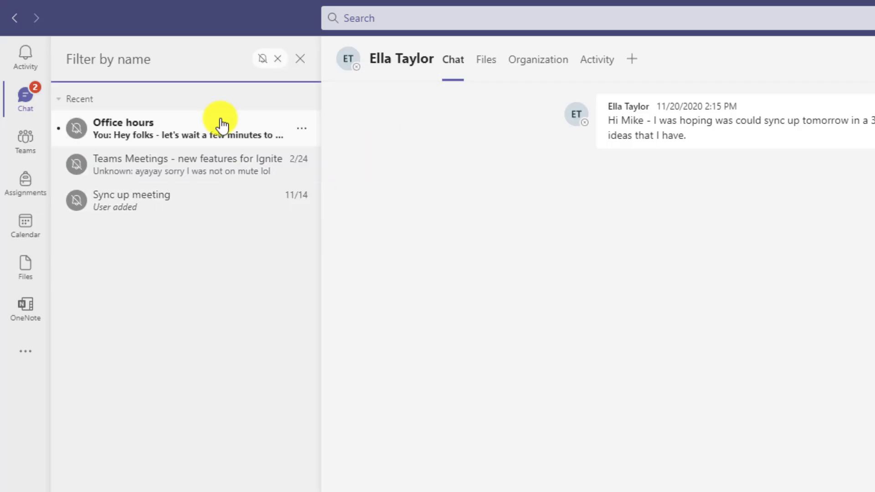
left_click(276, 59)
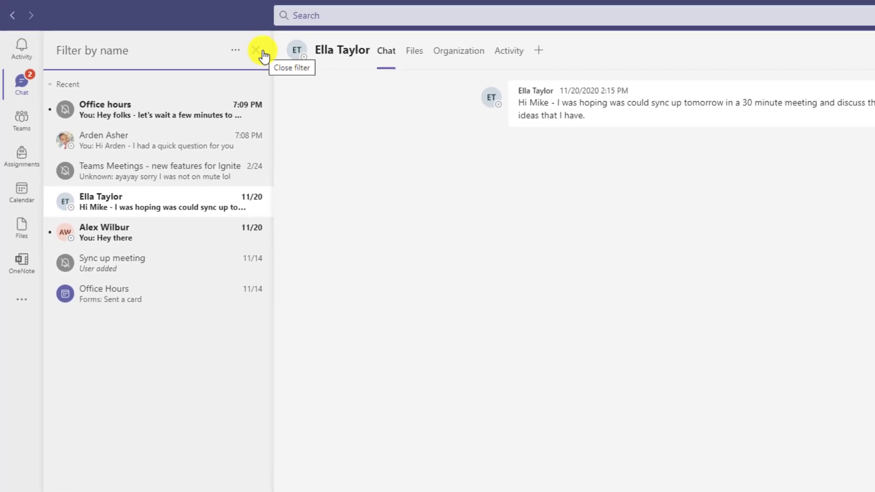
left_click(301, 60)
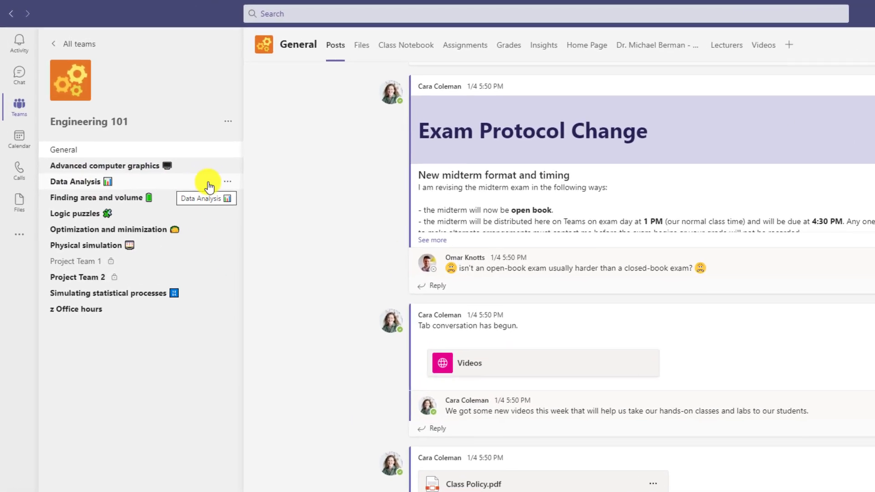
Step: Copy the Data Analysis channel's email address from its Get email address dialog
left_click(239, 190)
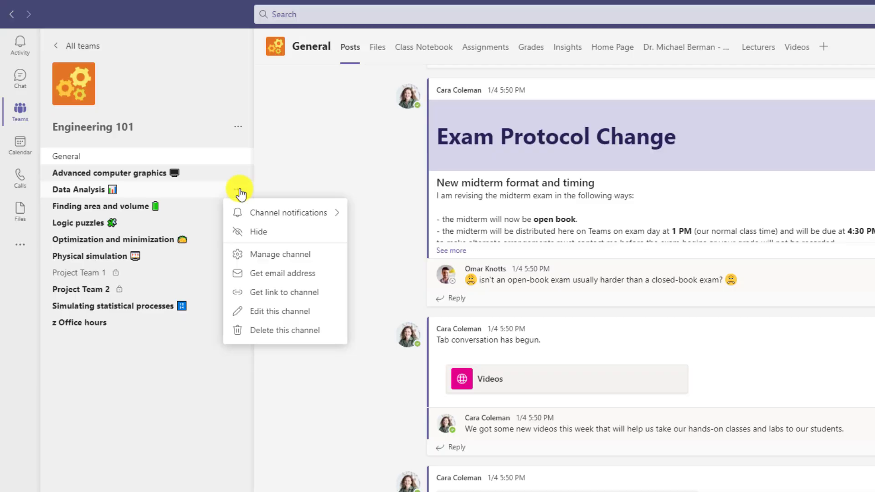
left_click(314, 277)
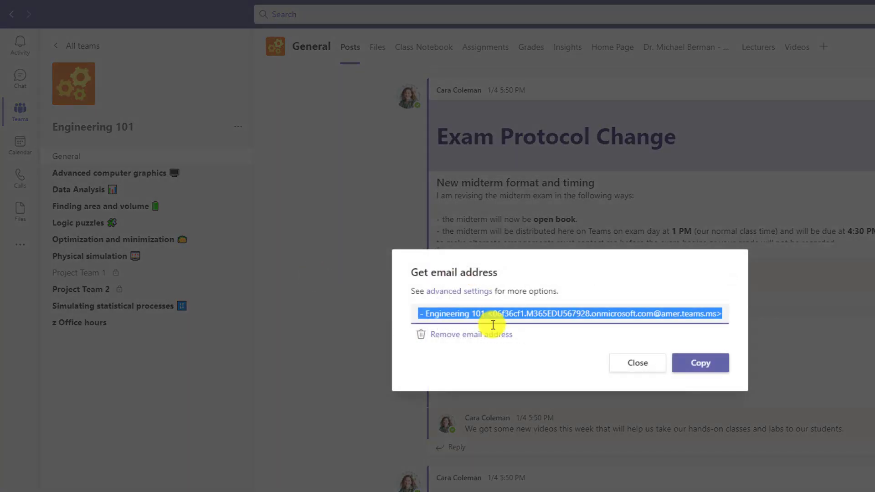
left_click(704, 365)
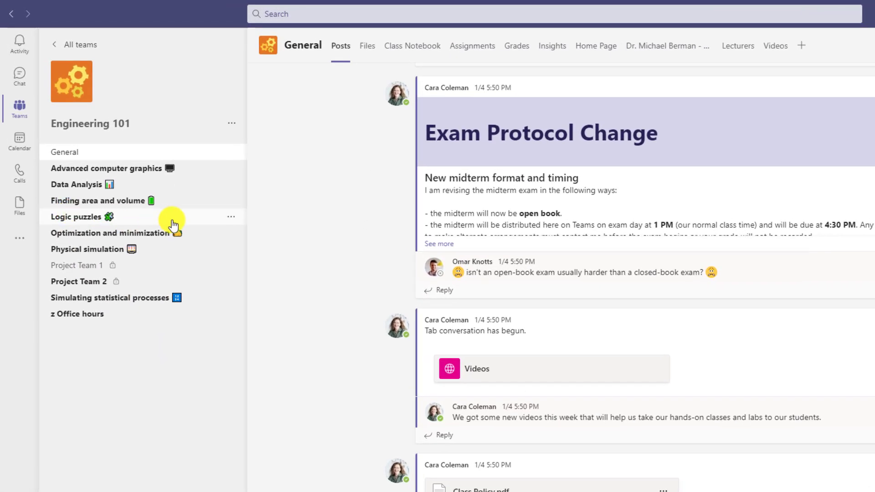
Step: Set the Logic puzzles channel notifications to All activity
left_click(236, 220)
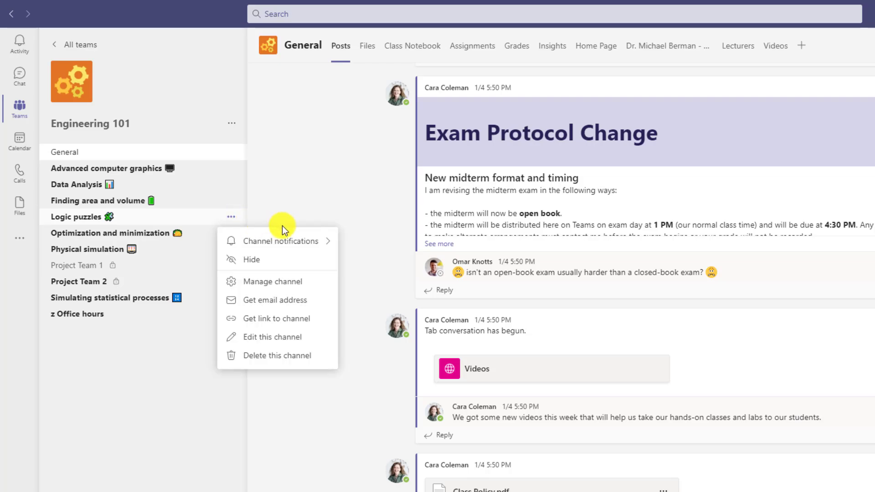
mouse_move(306, 247)
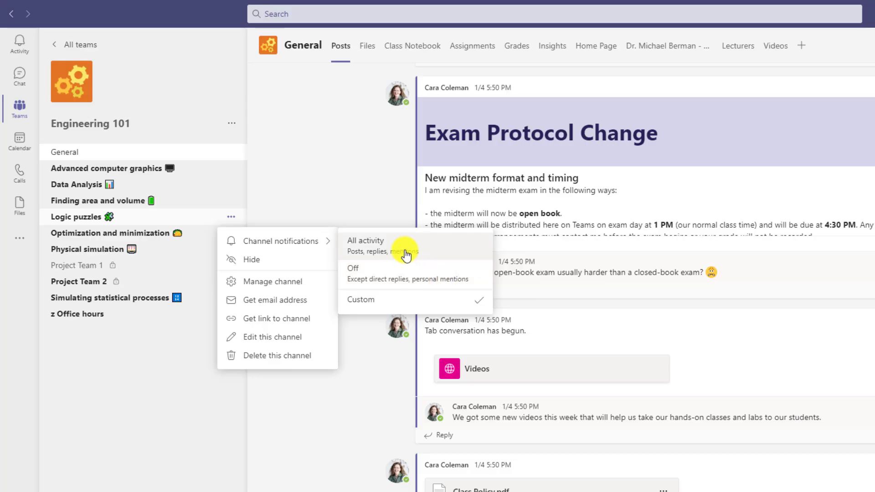
left_click(382, 251)
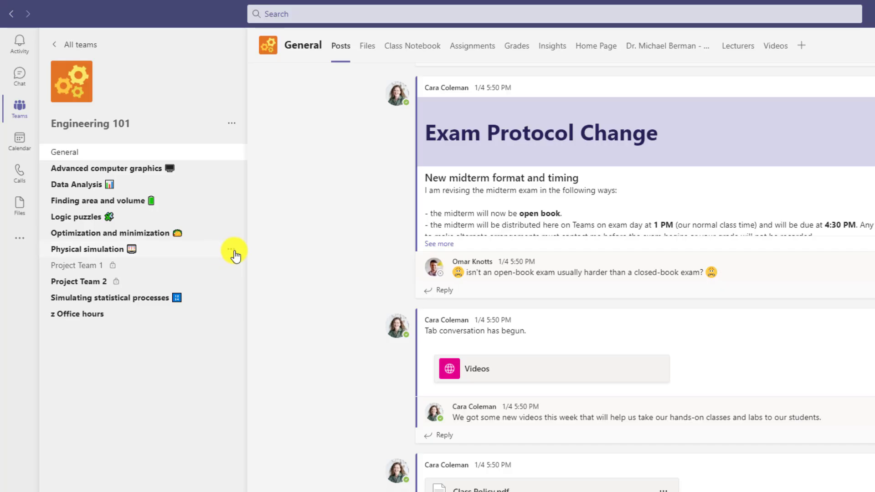
Step: Turn off channel notifications for the Physical simulation channel
left_click(232, 249)
mouse_move(258, 273)
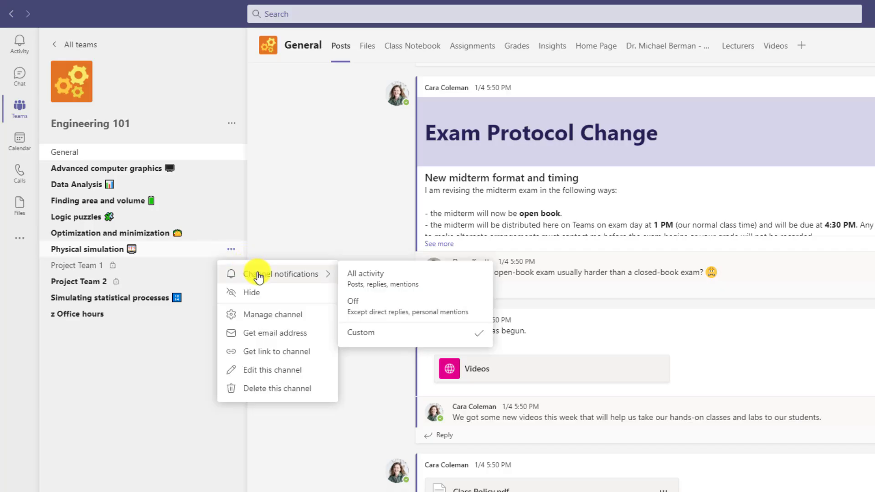
left_click(403, 309)
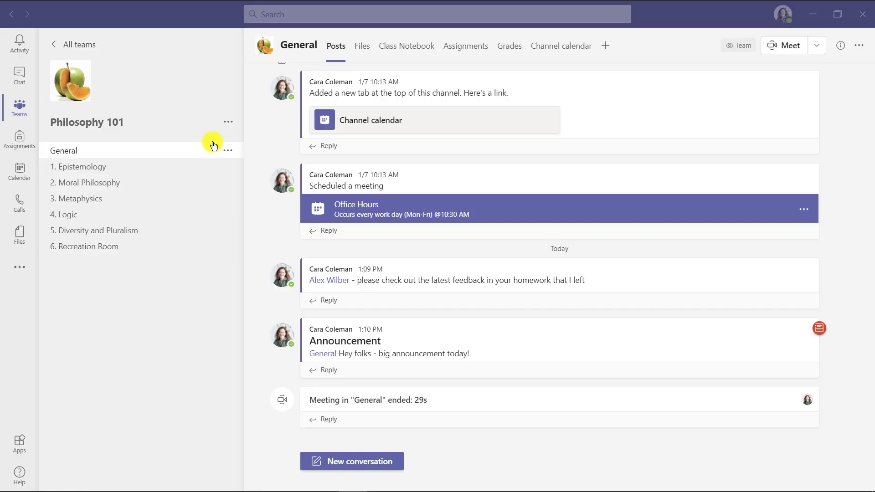
Step: Add a channel named '7. Project Blue' to the Philosophy 101 team
left_click(230, 125)
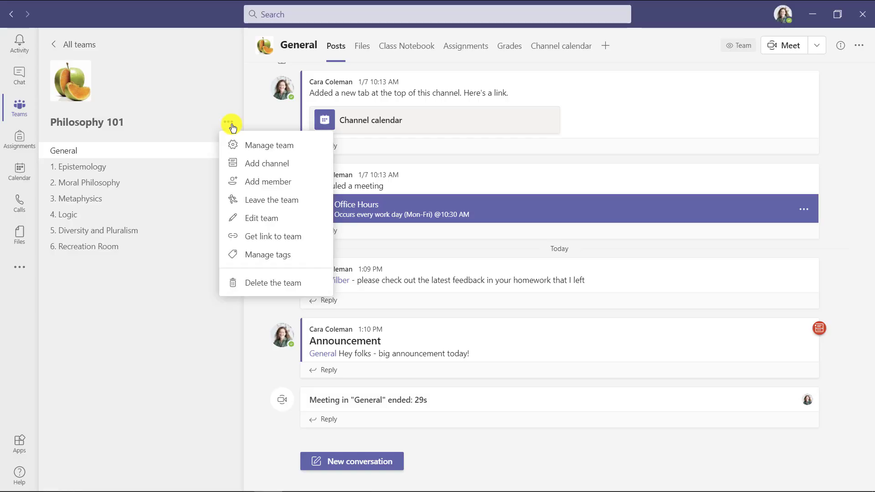
left_click(262, 162)
type("7. Project Blue")
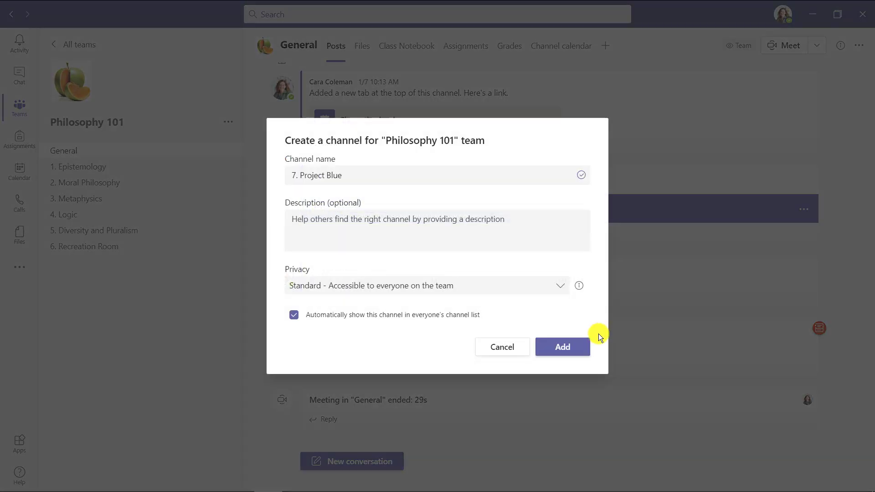
left_click(565, 348)
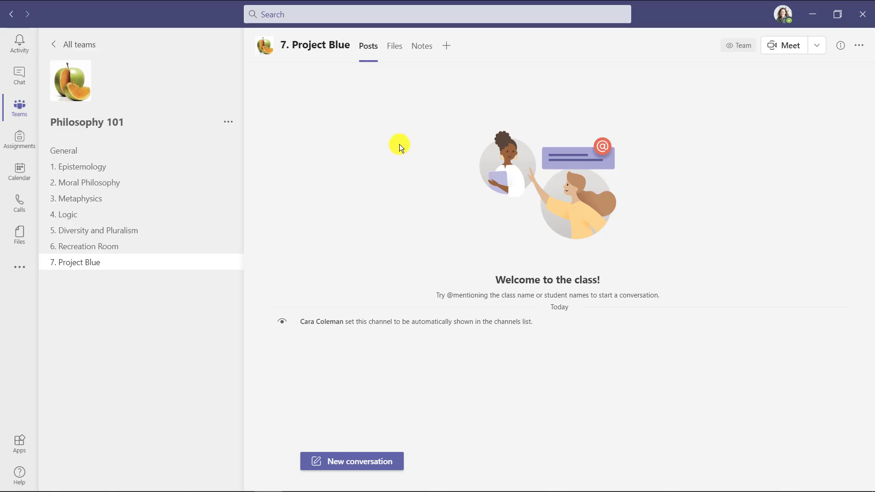
Step: Add a Whiteboard tab named 'Project Blue Whiteboard' and present it with presenter-only editing
left_click(450, 46)
left_click(567, 64)
type("W")
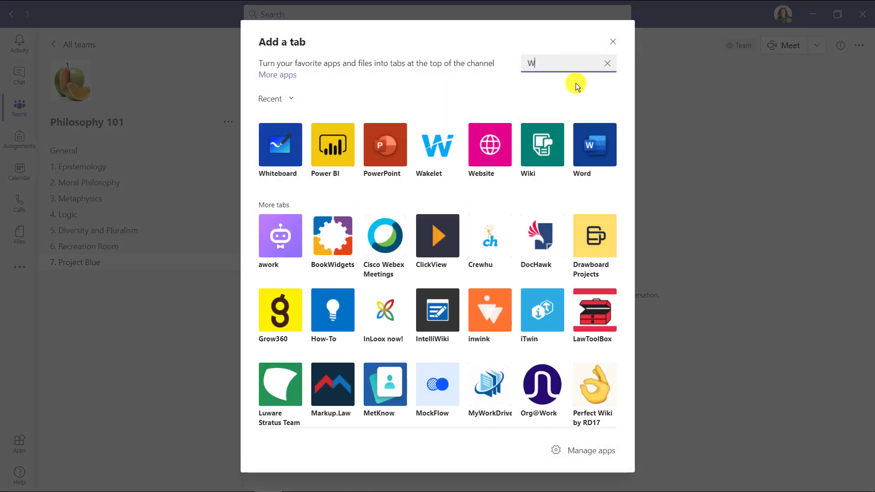
type("hiteboard")
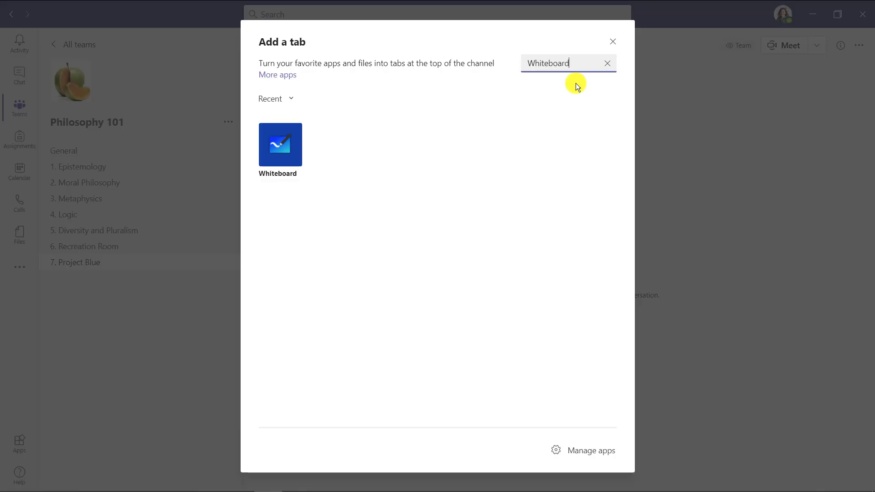
left_click(283, 142)
left_click(442, 181)
type("Project Blue Whiteboard")
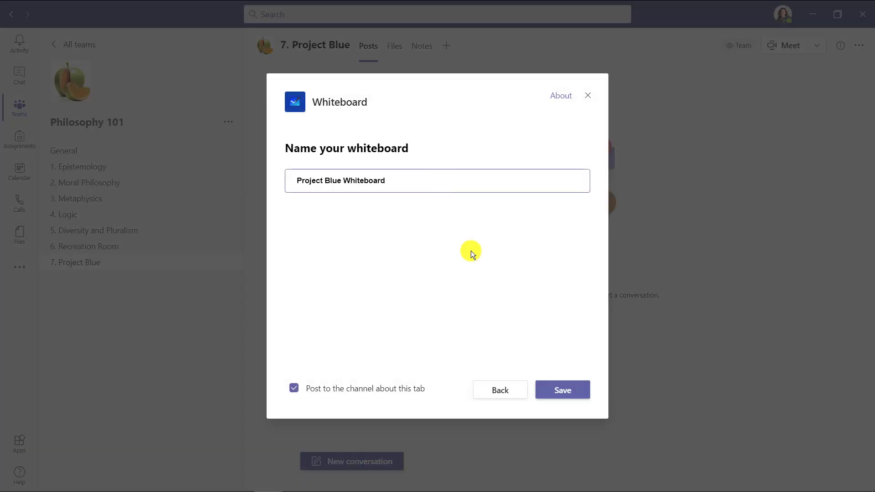
left_click(562, 390)
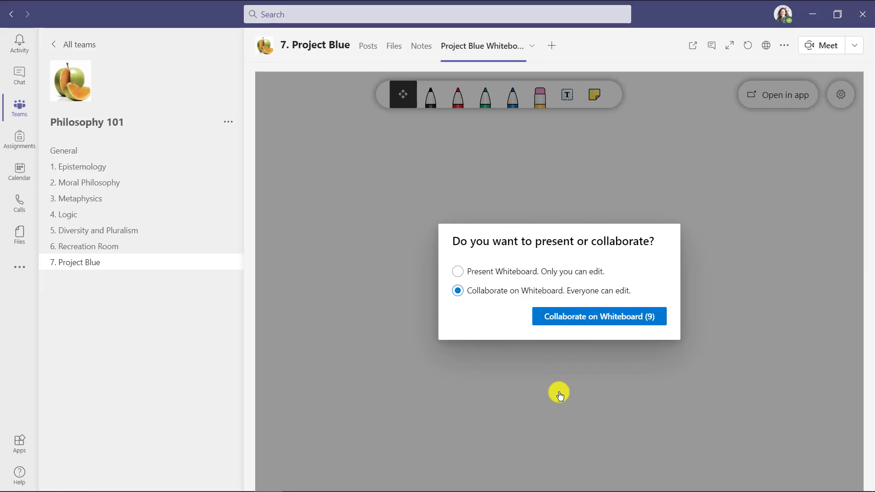
left_click(456, 273)
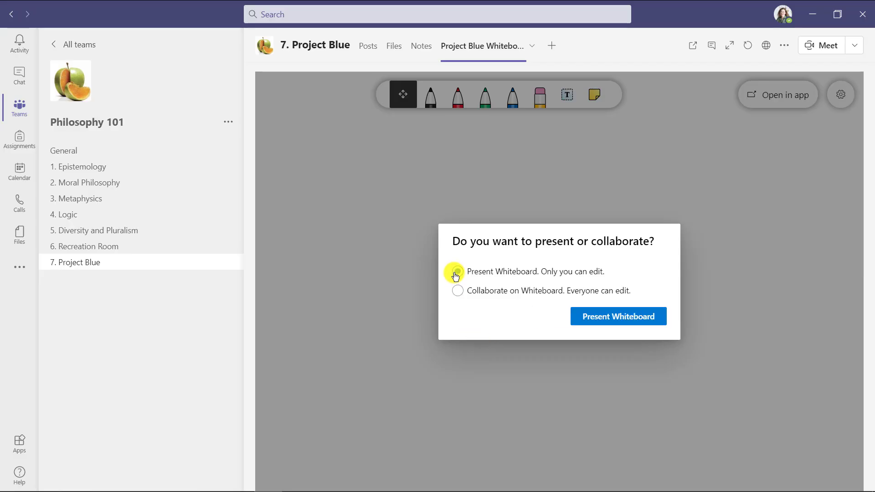
left_click(605, 317)
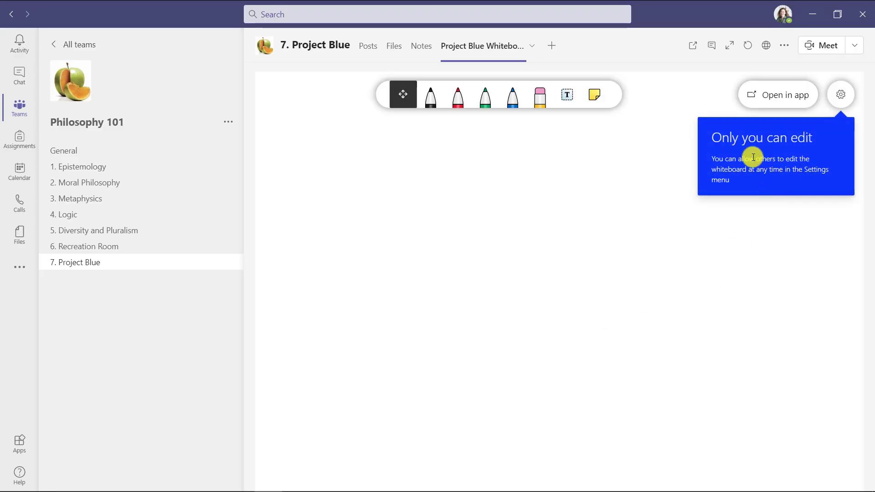
Step: Switch on 'Other participants can edit' in the Project Blue whiteboard settings
left_click(838, 96)
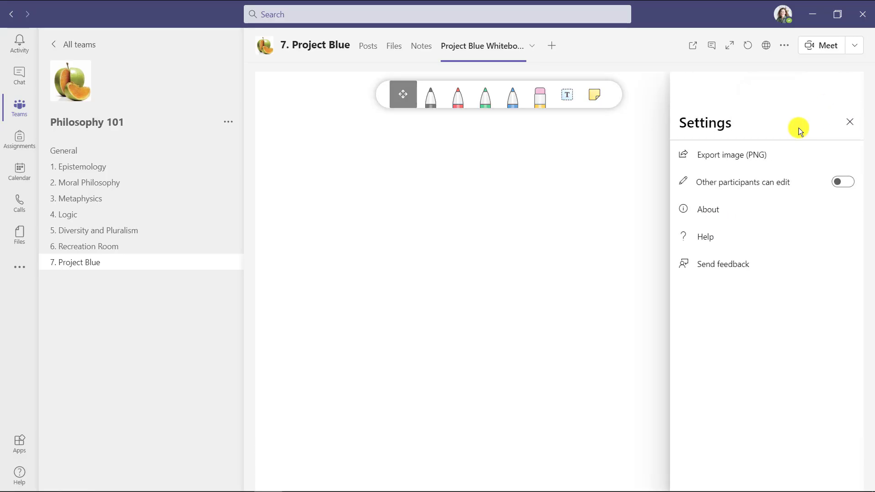
left_click(847, 184)
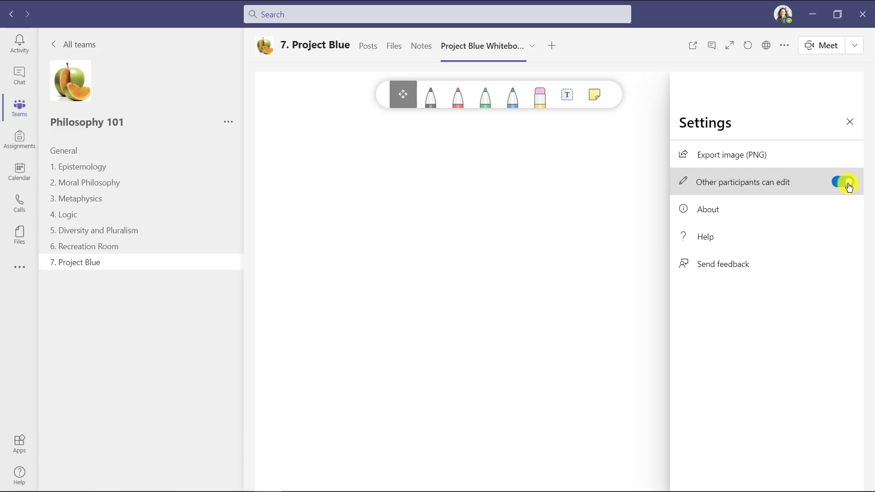
left_click(850, 122)
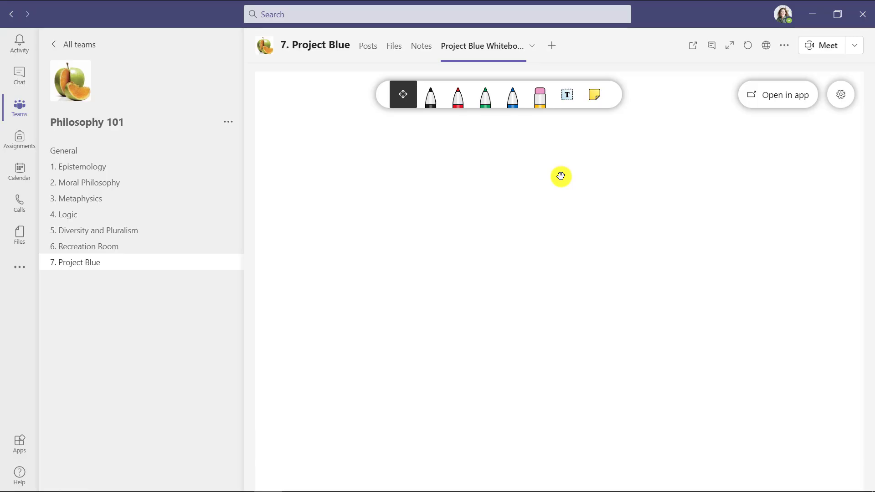
Step: Open the 3. Metaphysics whiteboard and switch off 'Other participants can edit'
left_click(104, 201)
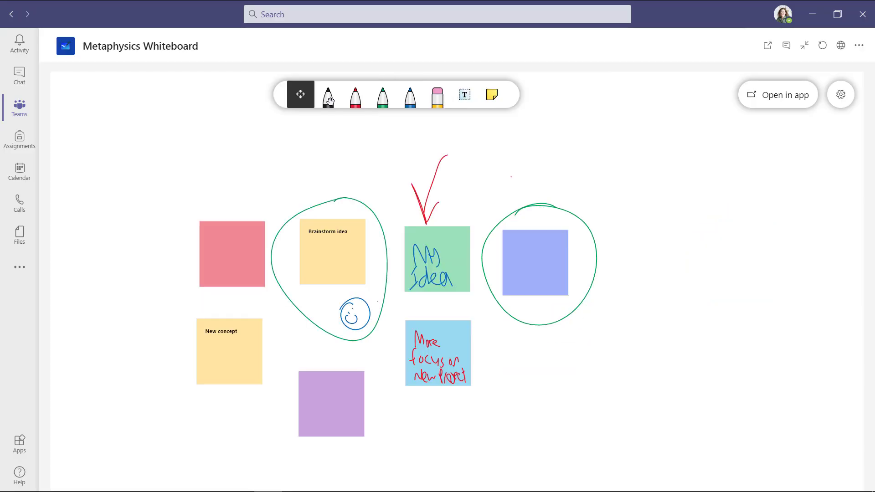
scroll(495, 251, "up", 5)
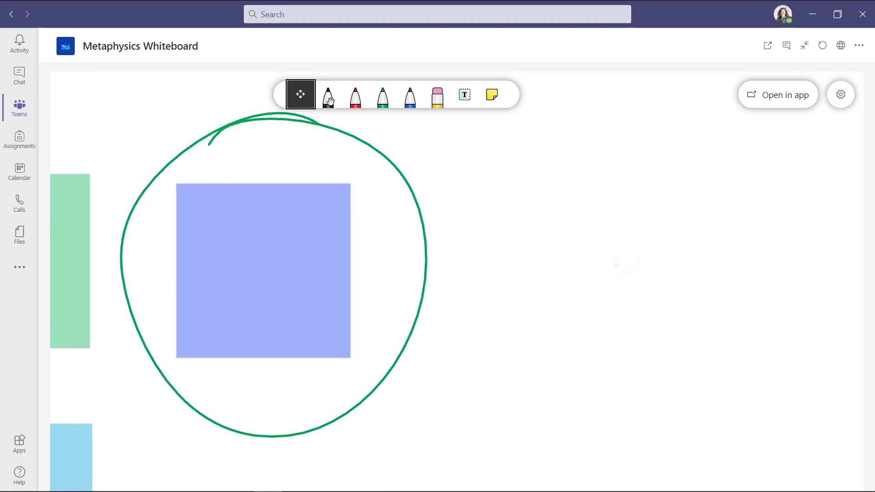
scroll(455, 282, "left", 5)
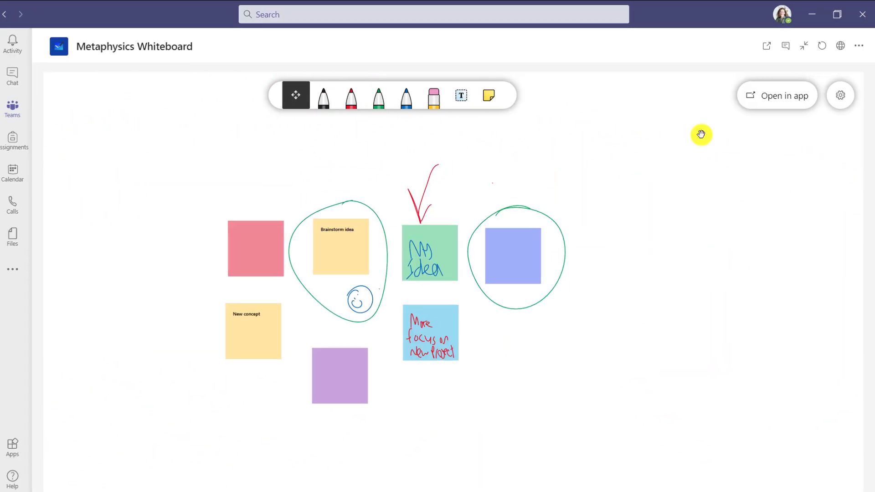
left_click(841, 94)
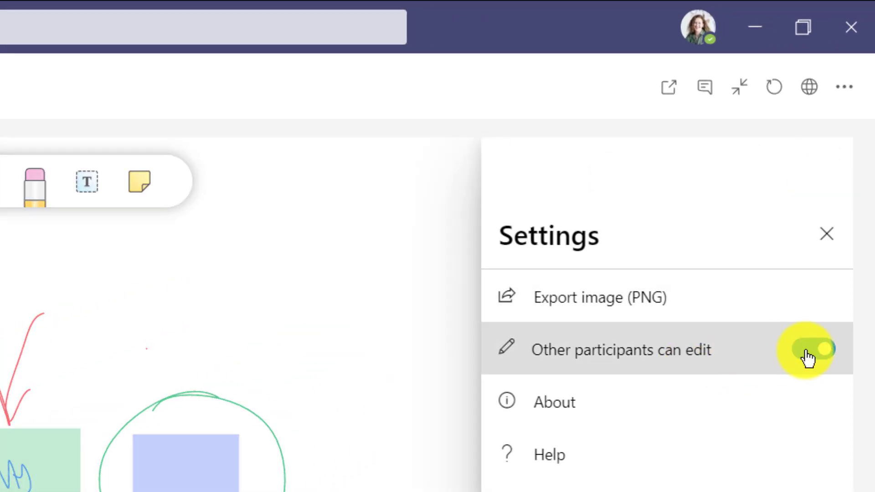
left_click(814, 350)
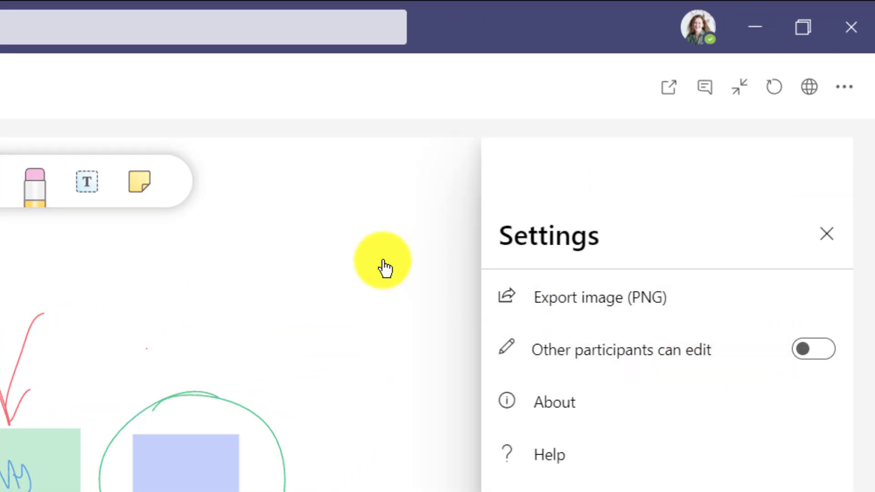
left_click(385, 268)
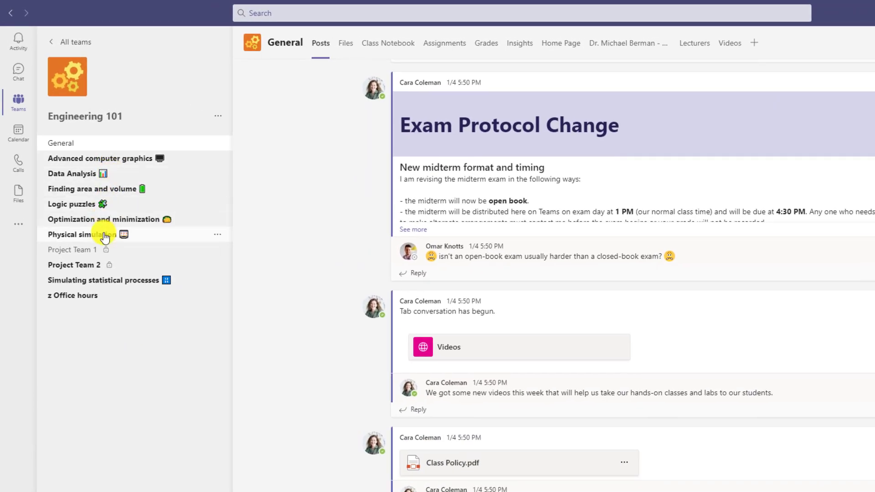
Step: Start a new Engineering 101 channel and add a graduation cap emoji to its name
left_click(218, 118)
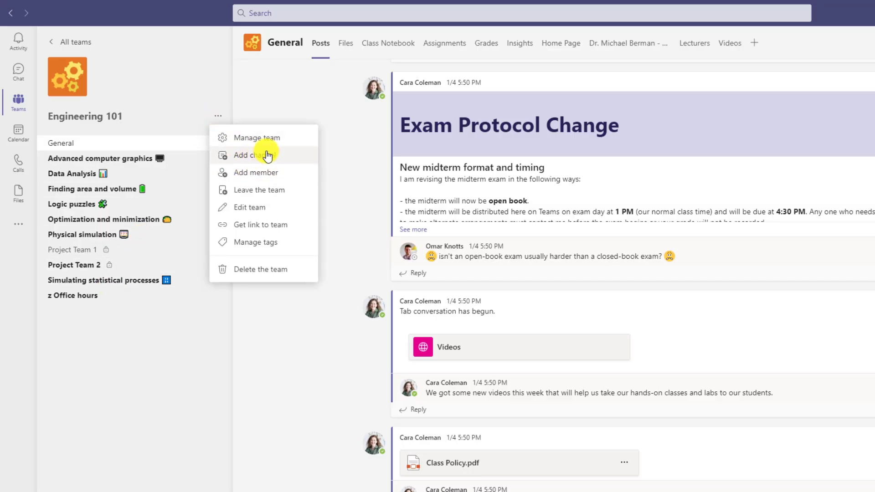
left_click(283, 155)
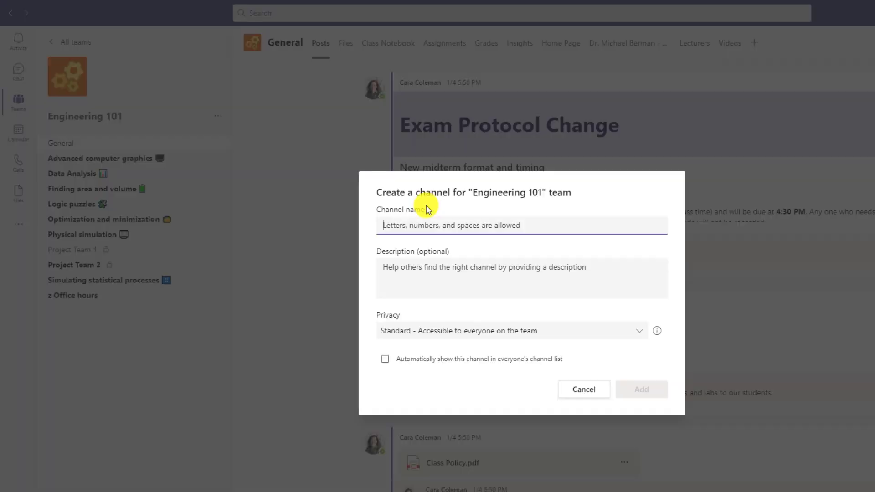
type("Study Group")
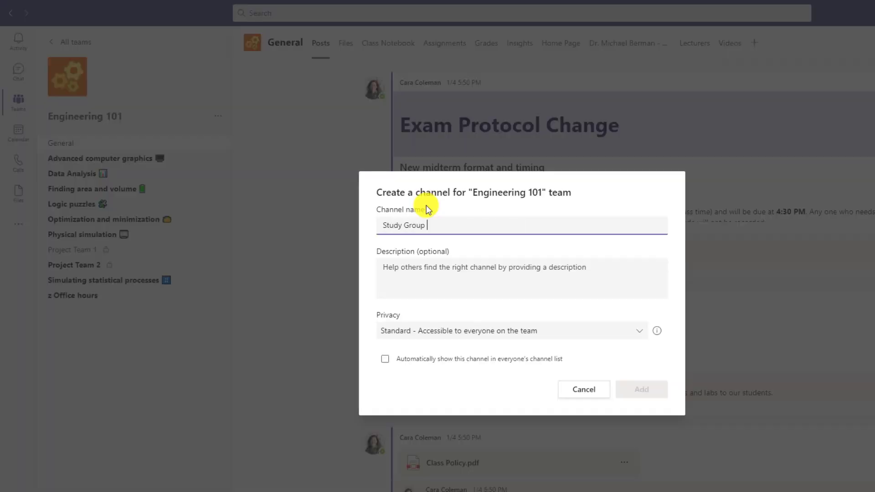
key("super+period")
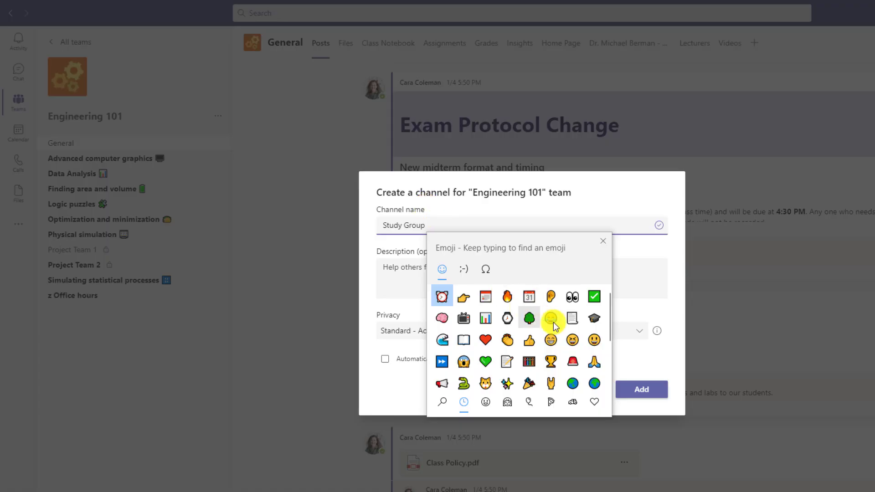
left_click(595, 321)
key("Escape")
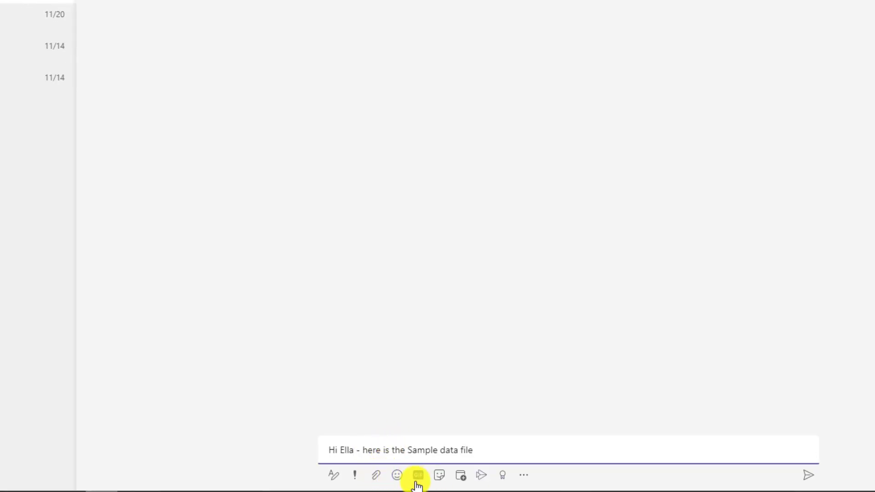
Step: Attach Sample Data.pdf from the computer to the chat message
left_click(375, 476)
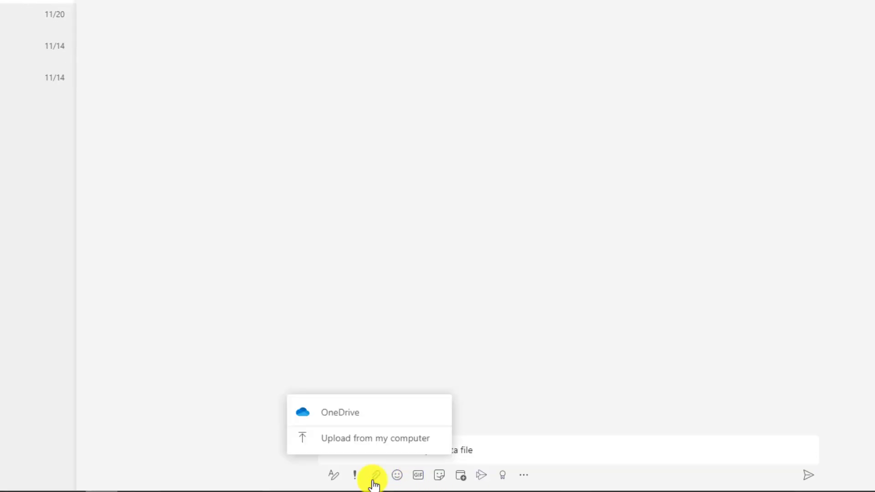
left_click(338, 413)
left_click(505, 437)
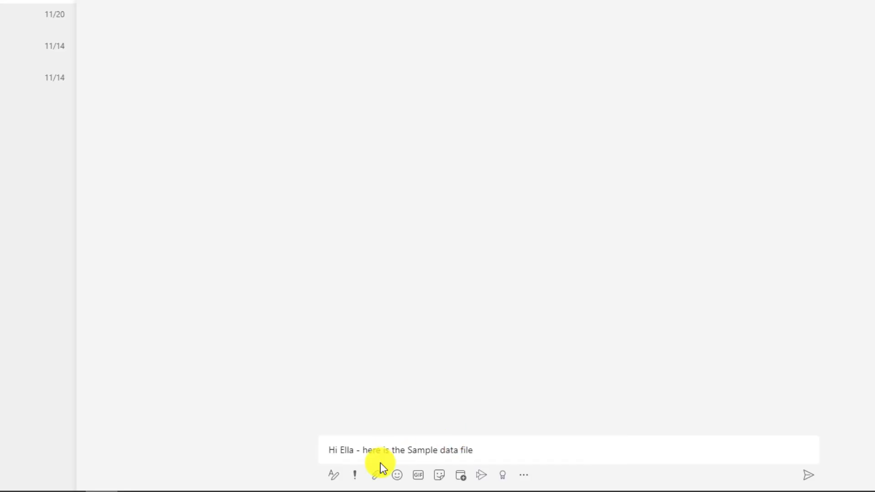
left_click(377, 476)
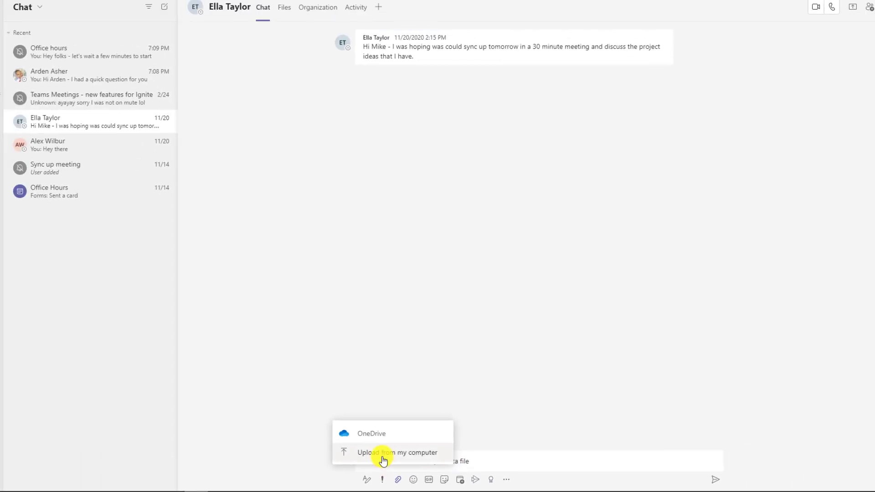
left_click(383, 452)
left_click(130, 233)
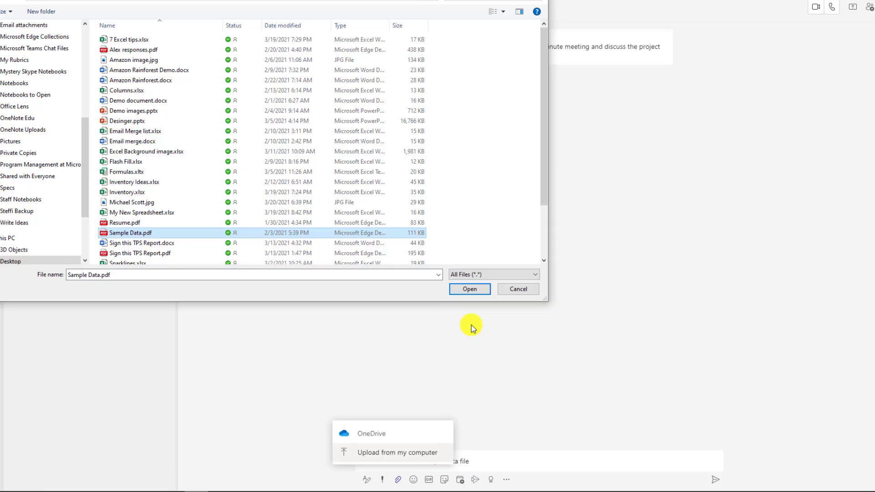
left_click(473, 289)
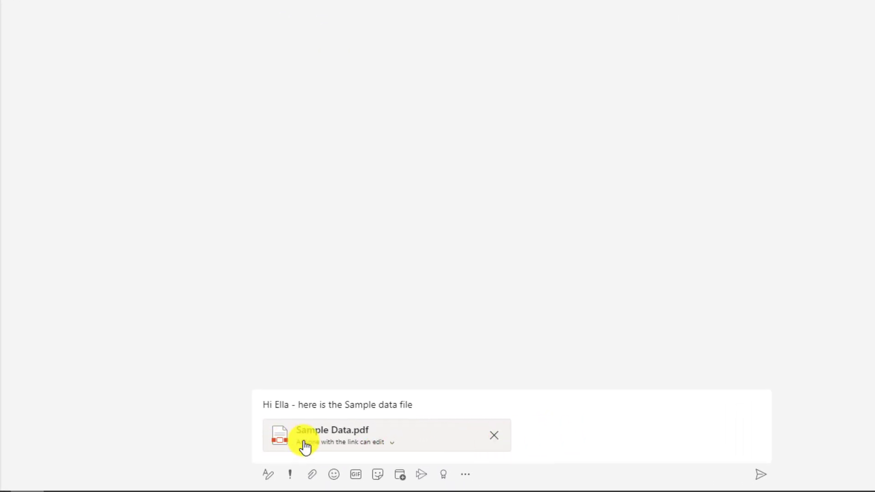
Step: Make the attachment's link view-only with editing disallowed, and send the message
left_click(373, 442)
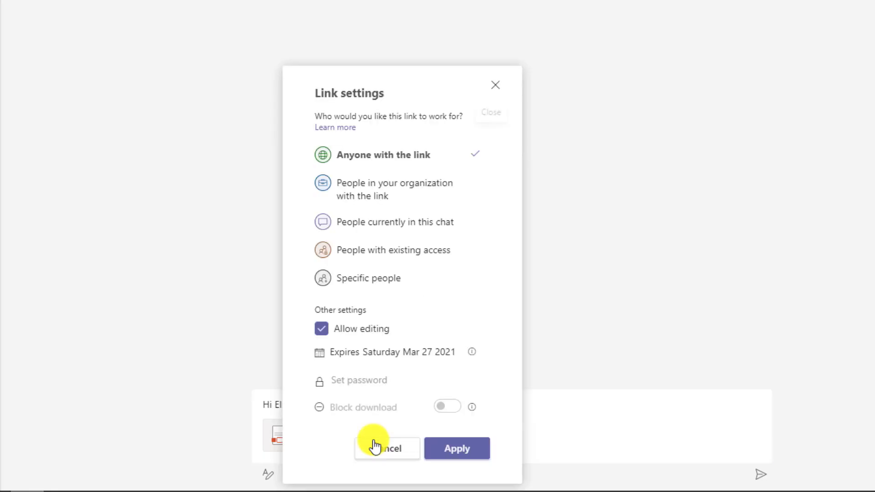
left_click(322, 329)
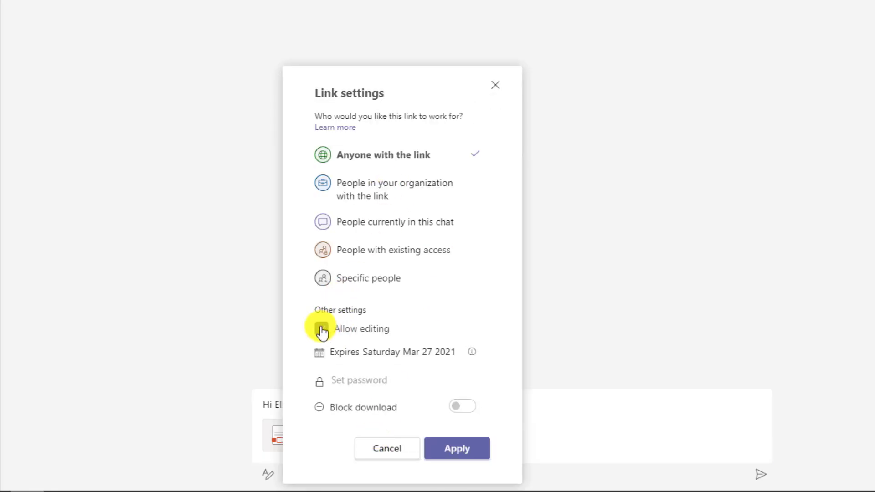
left_click(360, 380)
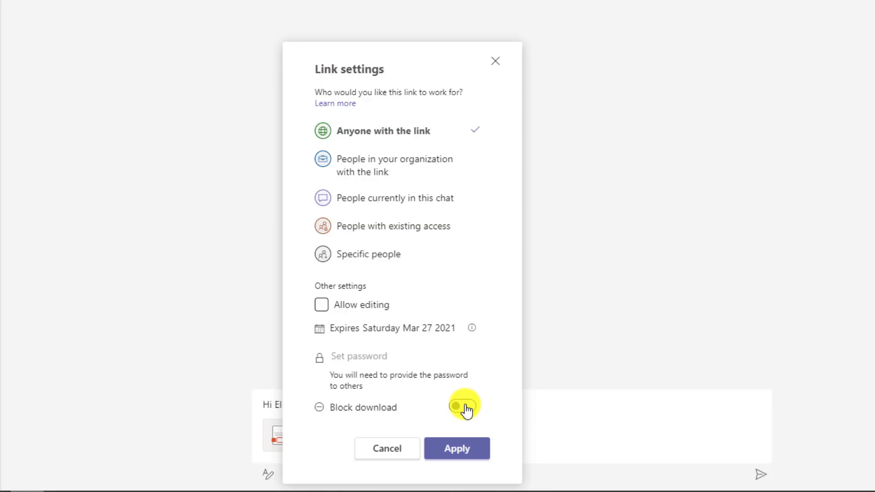
left_click(463, 450)
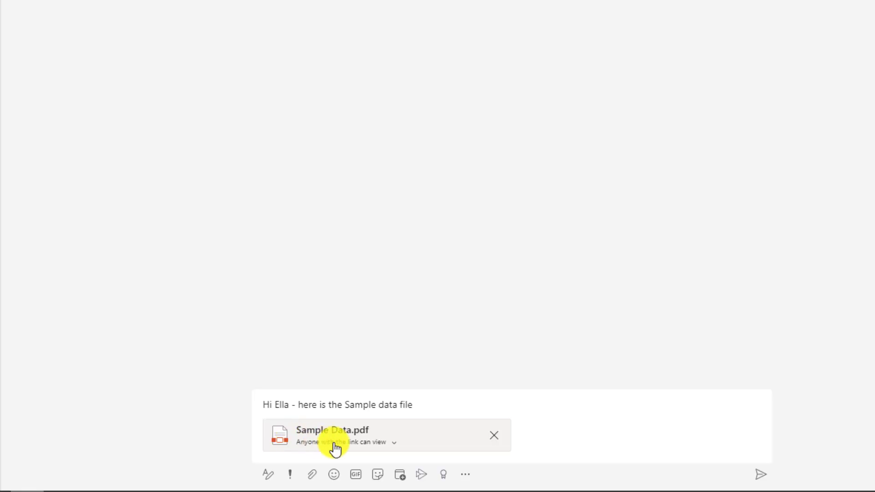
left_click(760, 474)
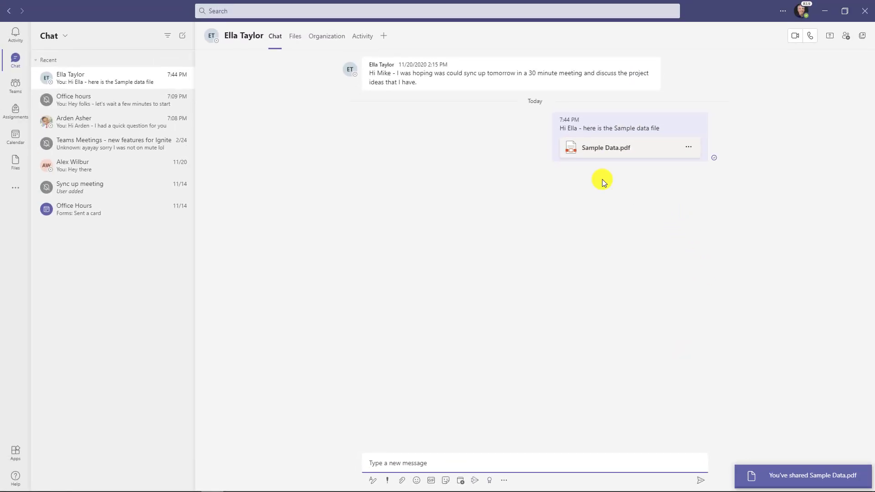
Step: Start a new post in the Product team's General channel using the expanded editor
left_click(19, 90)
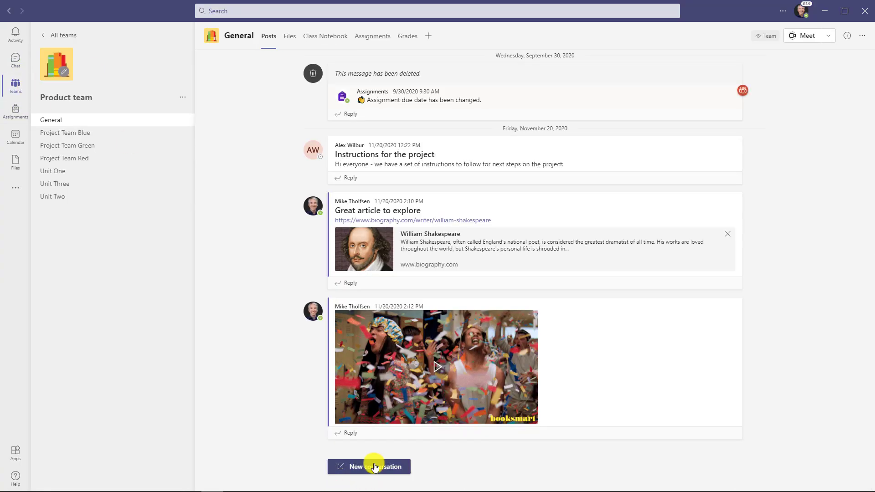
left_click(373, 467)
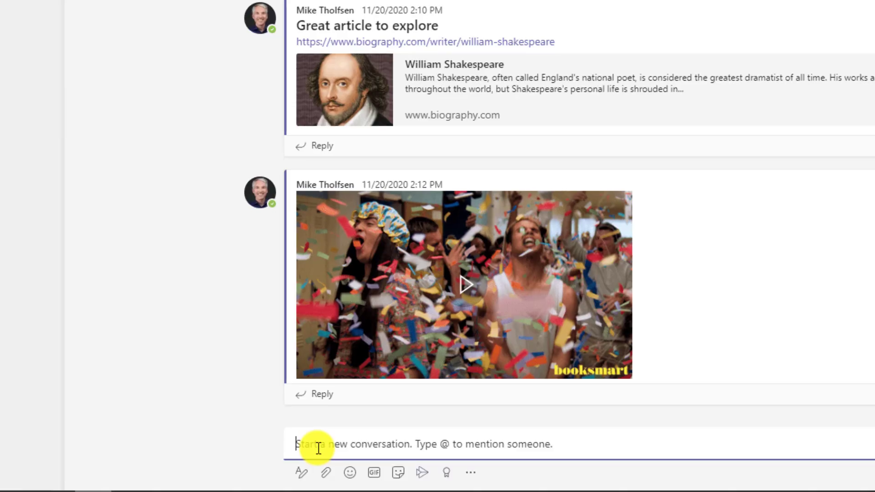
key("ctrl+shift+x")
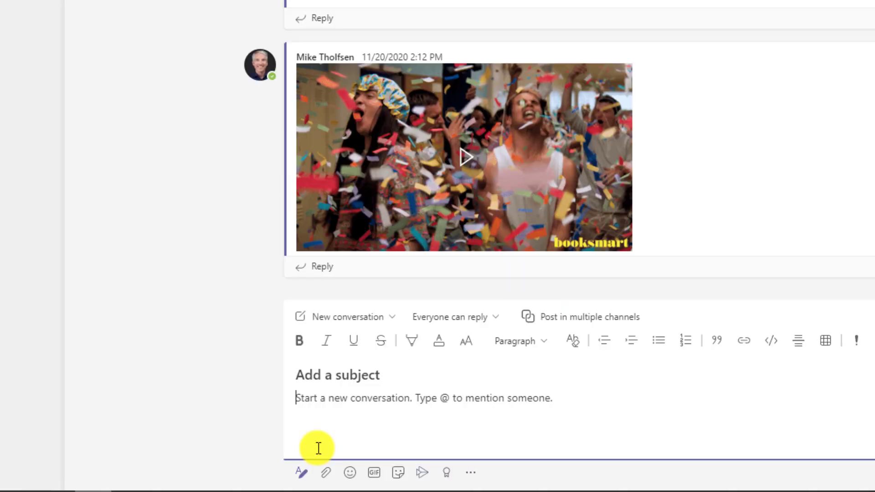
Step: Share a link to Geography.docx from OneDrive in the post
left_click(320, 476)
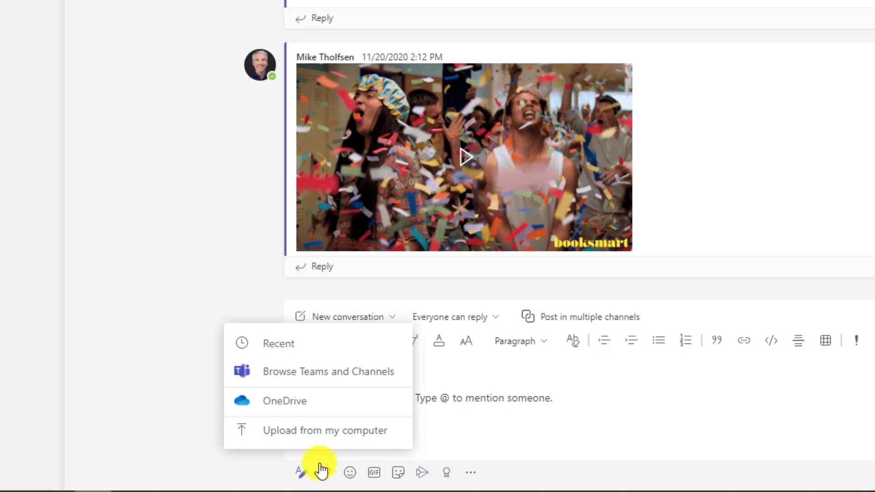
left_click(307, 406)
scroll(283, 348, "down", 3)
left_click(282, 336)
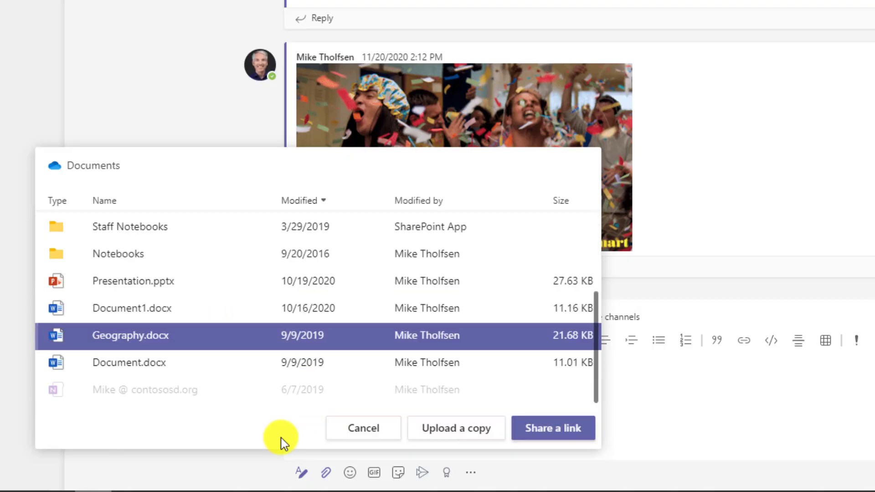
left_click(541, 434)
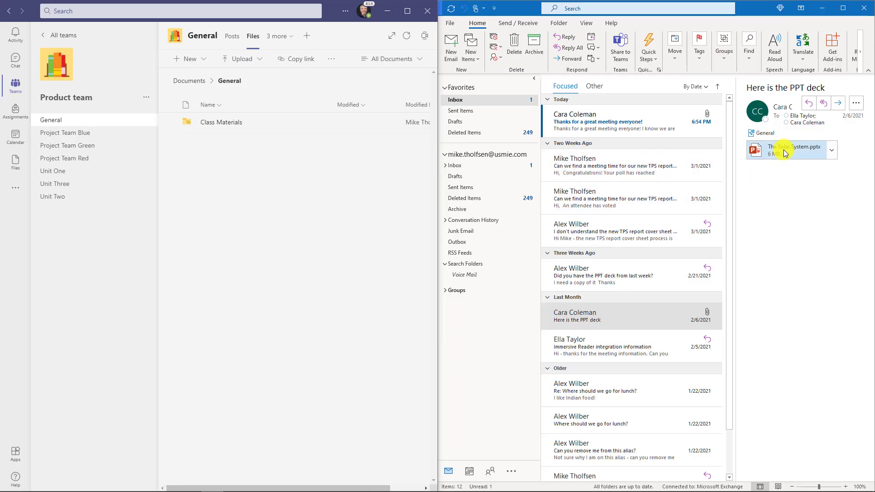
Step: Drag the Solar System.pptx attachment from the Outlook email into the General channel's Files
left_click_drag(790, 149, 250, 180)
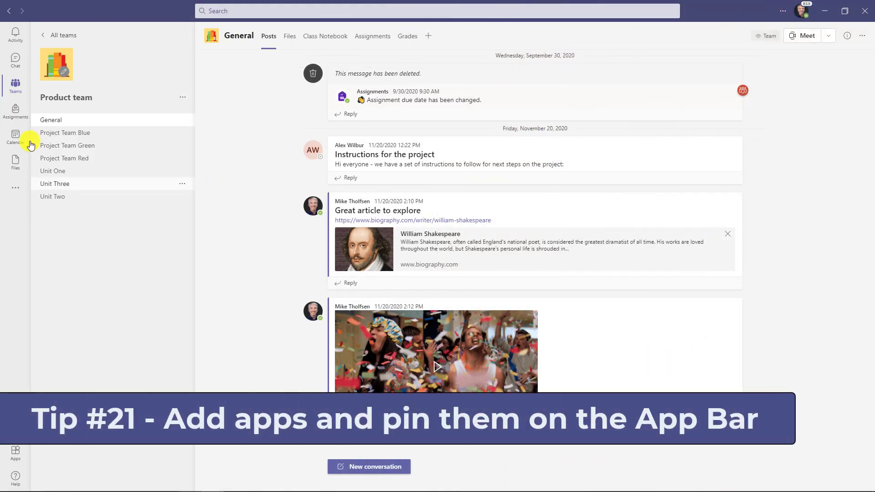
Step: Open OneNote from the app list and pin it to the app bar
left_click(17, 193)
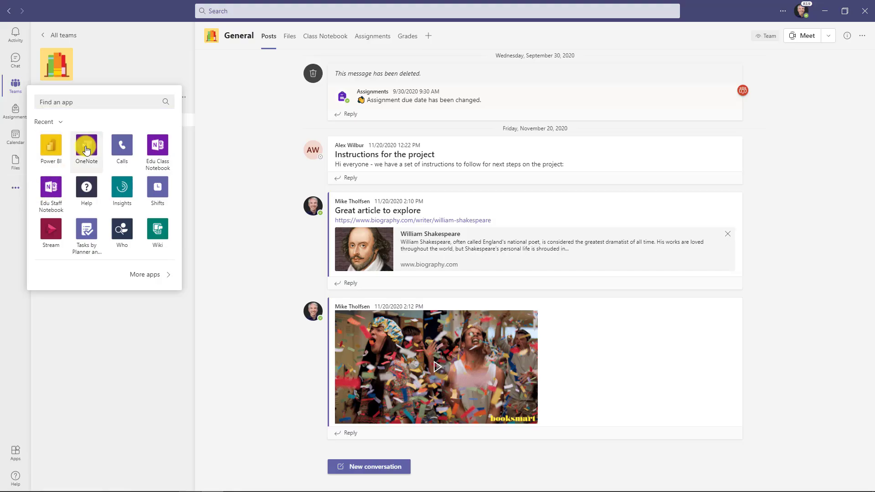
left_click(86, 150)
right_click(21, 192)
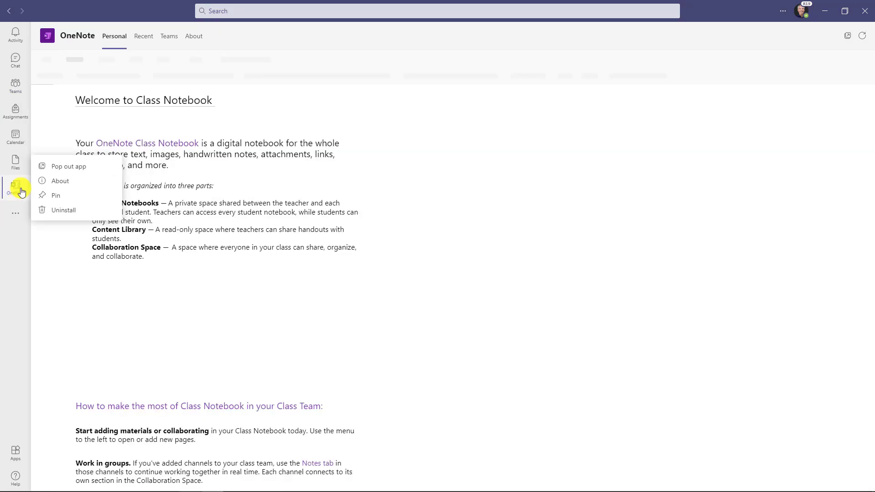
left_click(69, 195)
Step: Open Power BI from the app list and pin it to the app bar
left_click(18, 214)
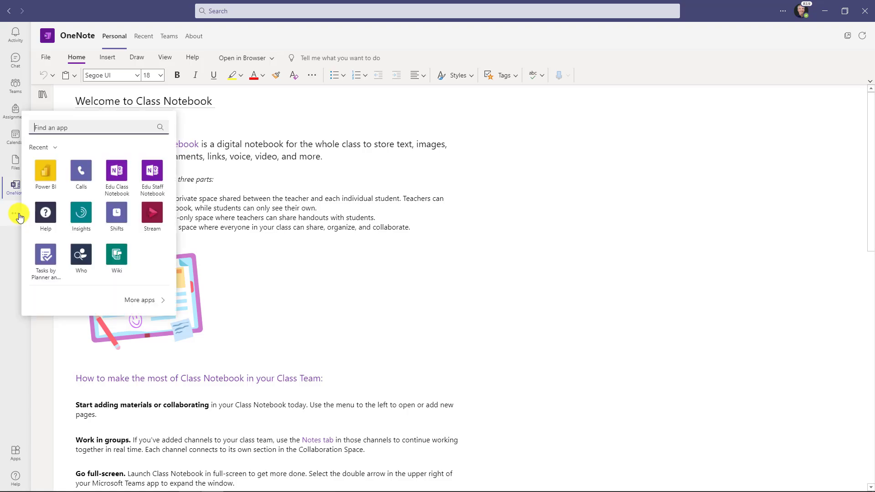
left_click(45, 169)
right_click(15, 215)
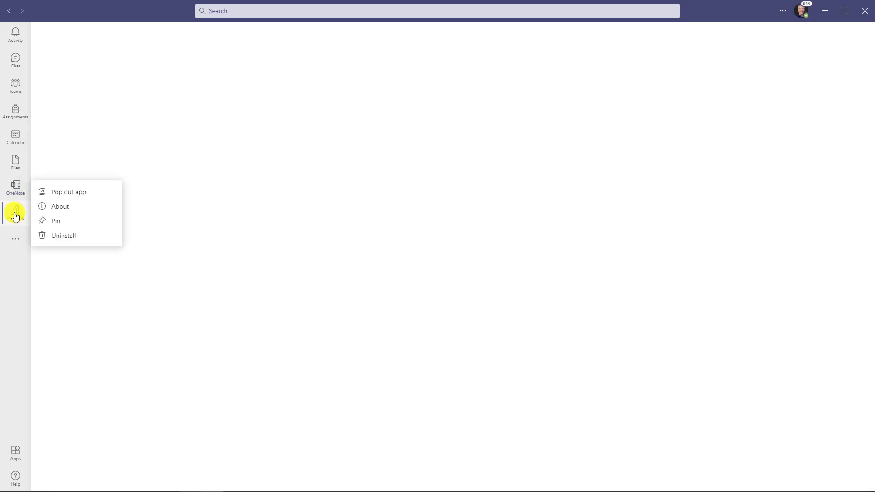
left_click(70, 221)
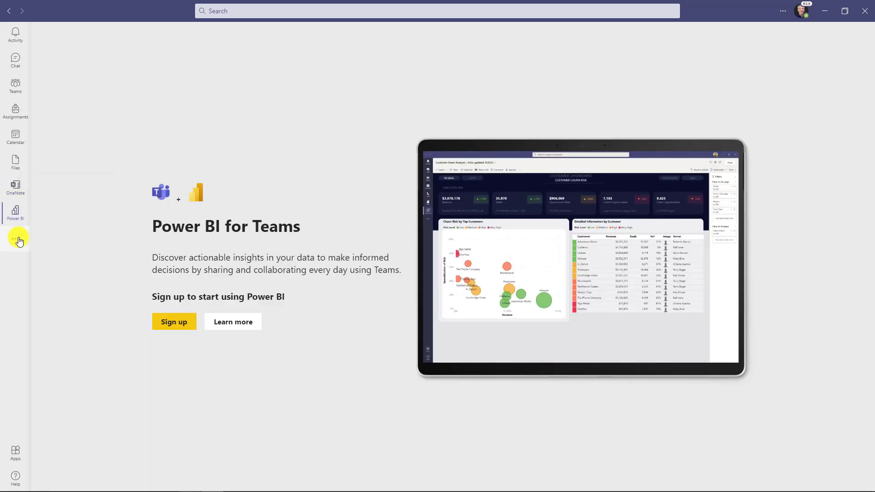
Step: Search for 'Tasks', open Tasks by Planner and To Do, and pin it
left_click(18, 239)
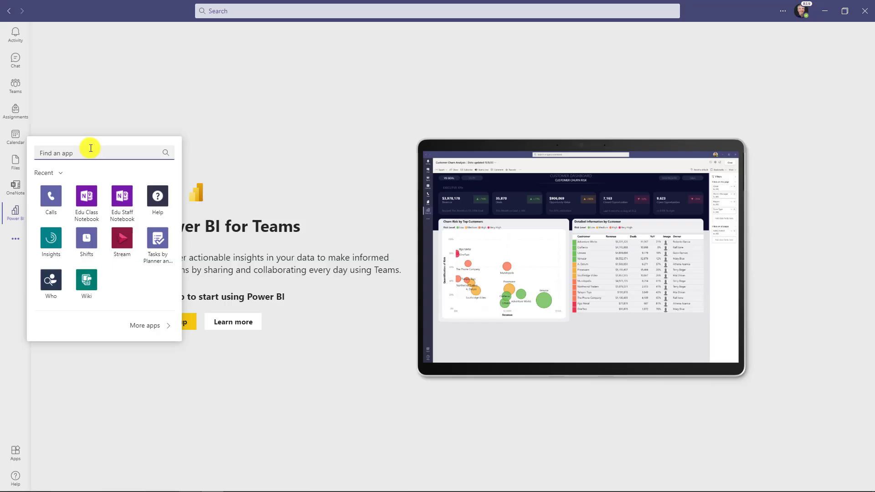
type("Tasks")
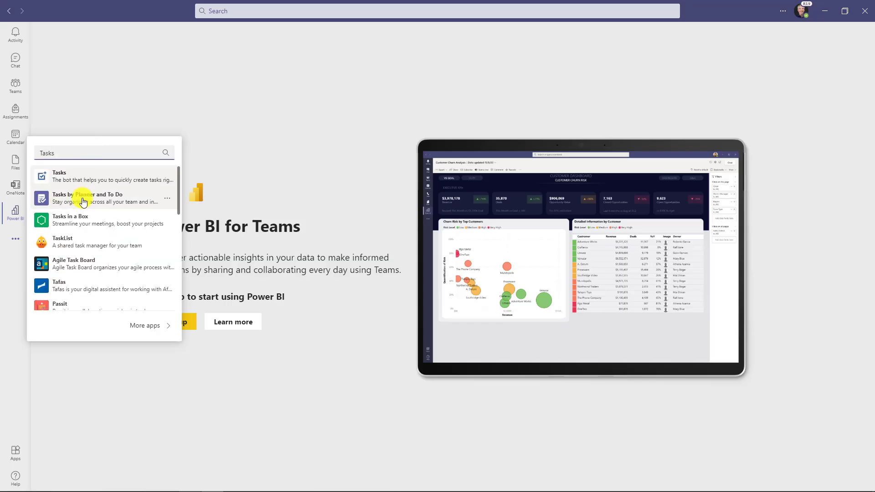
left_click(101, 204)
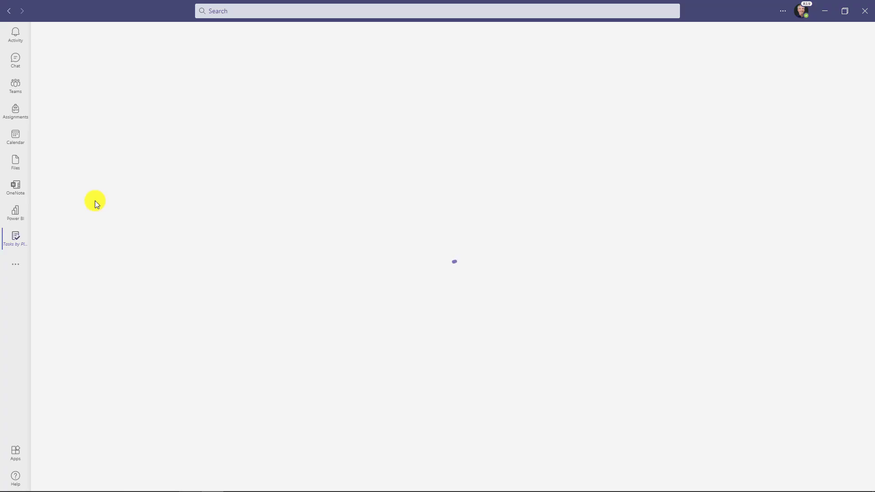
right_click(18, 243)
left_click(57, 247)
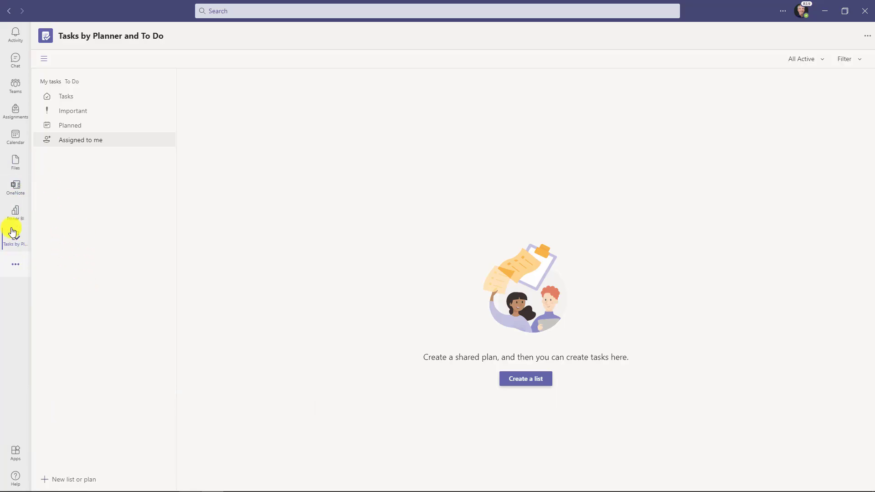
Step: Pop OneNote out into its own window, move it right, and toggle its sections pane
right_click(17, 187)
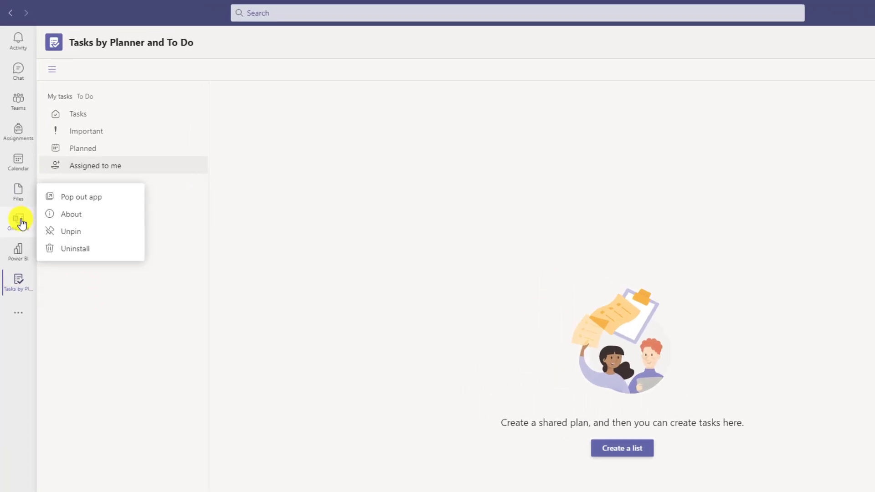
left_click(116, 198)
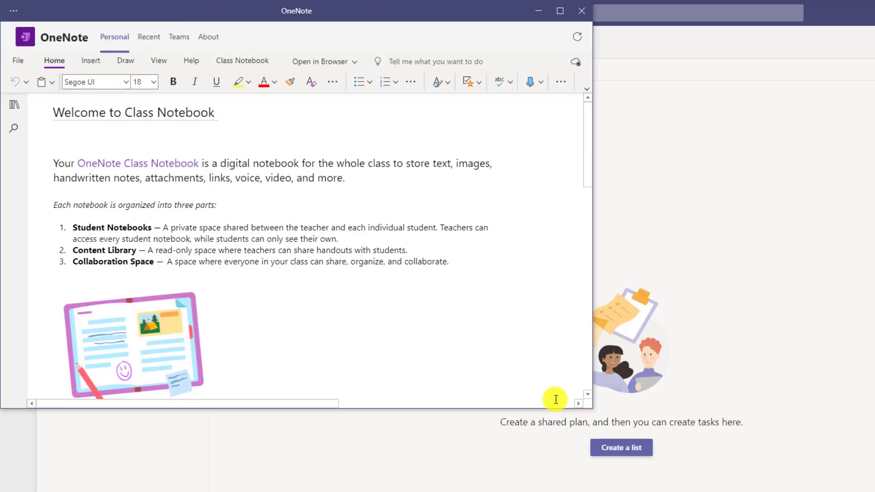
left_click_drag(271, 13, 565, 85)
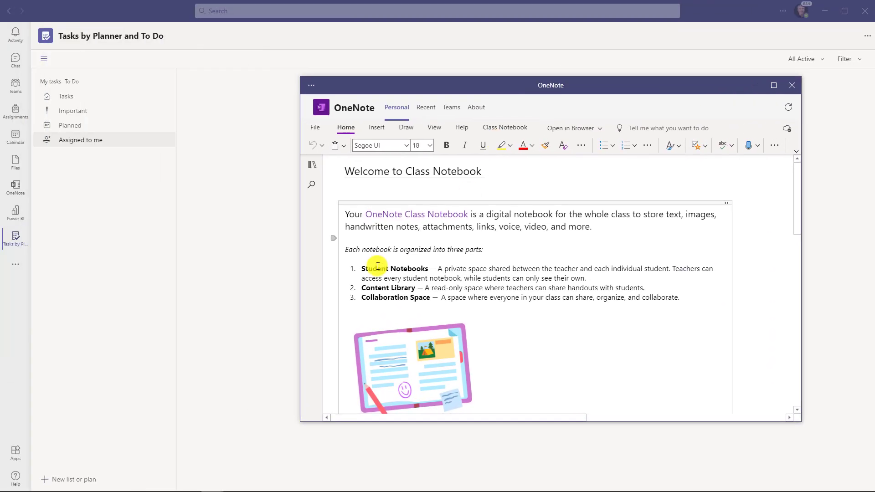
left_click(321, 172)
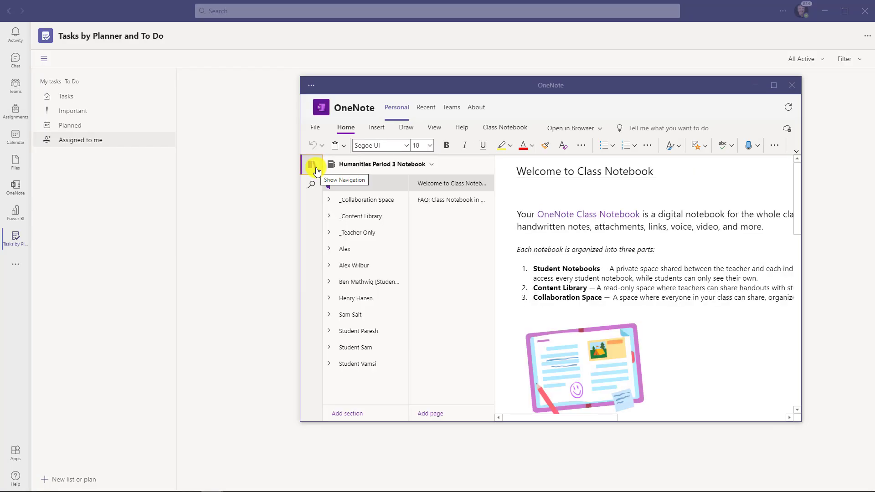
left_click(319, 170)
Step: Pop Tasks by Planner out into a separate window and move it aside
left_click(17, 244)
right_click(16, 240)
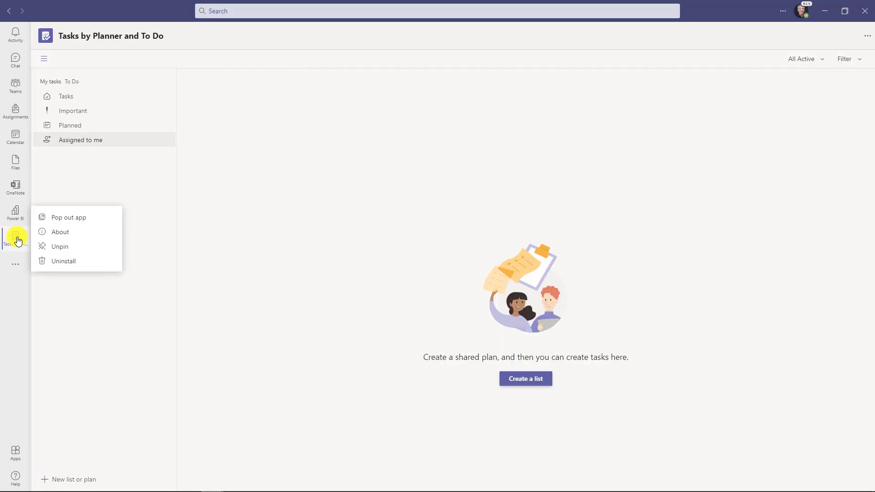
left_click(90, 220)
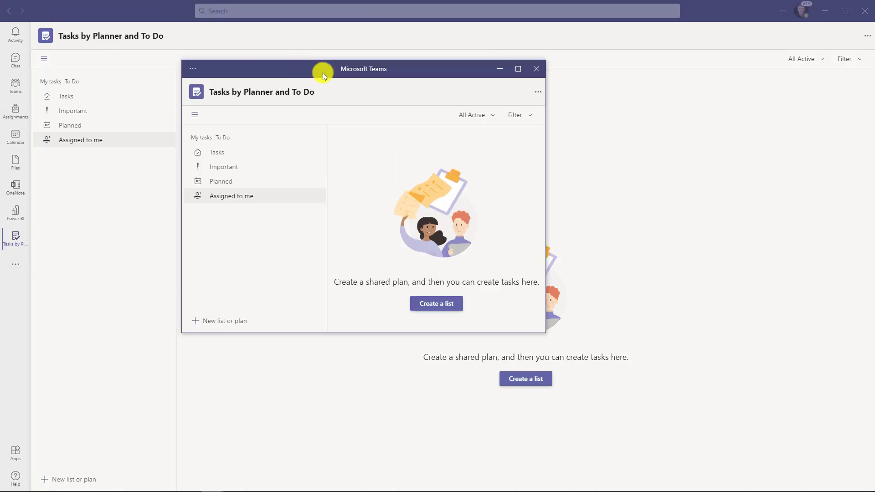
left_click_drag(322, 72, 457, 97)
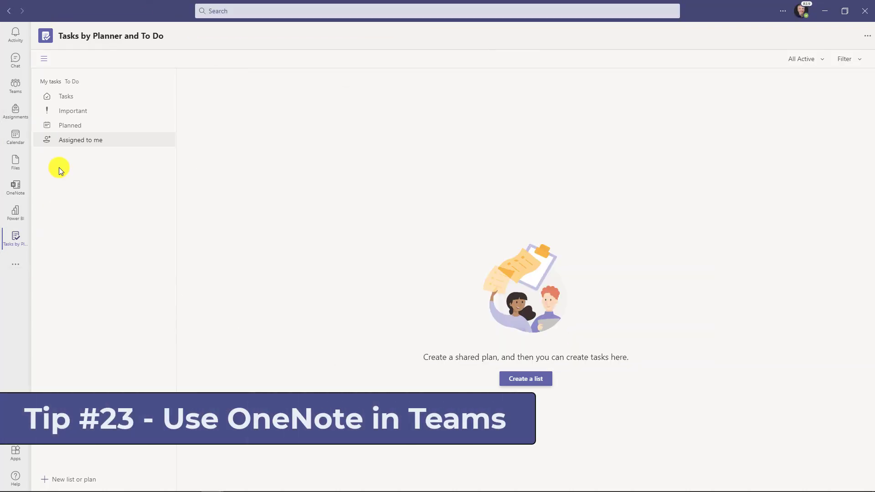
Step: Open the OneNote app and browse its Recent notebooks list
left_click(20, 192)
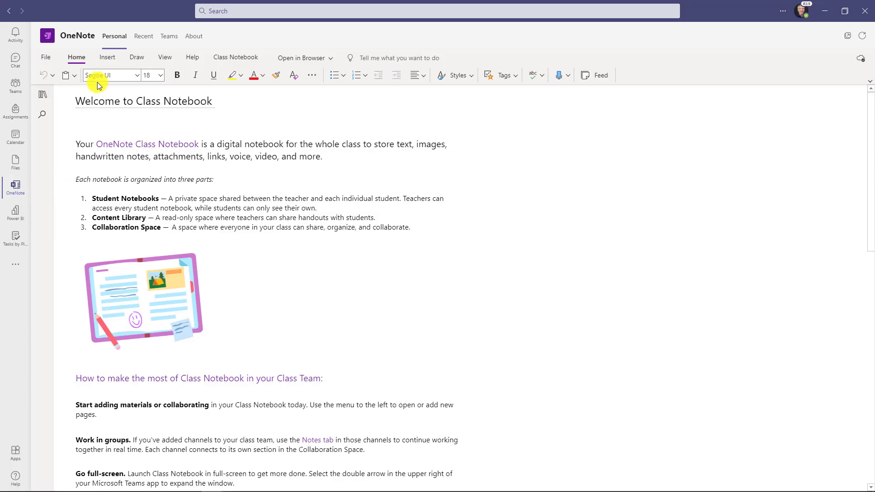
left_click(145, 37)
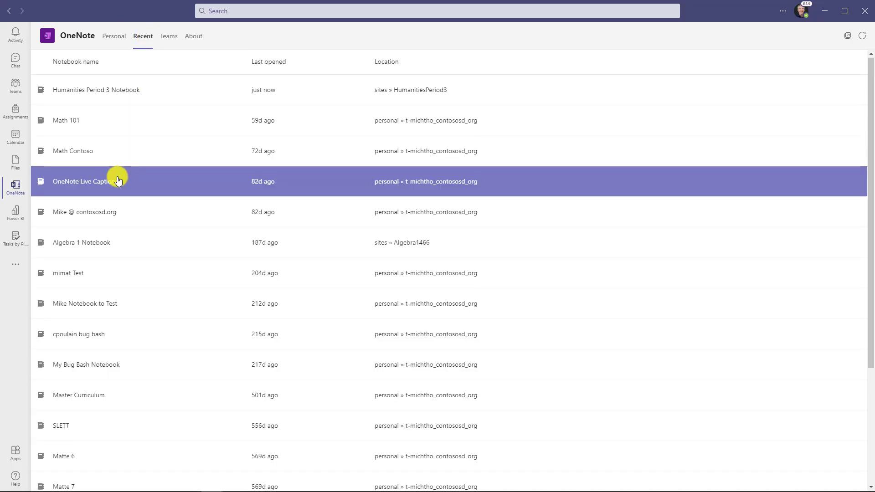
scroll(114, 200, "down", 3)
scroll(114, 214, "up", 3)
scroll(114, 201, "up", 1)
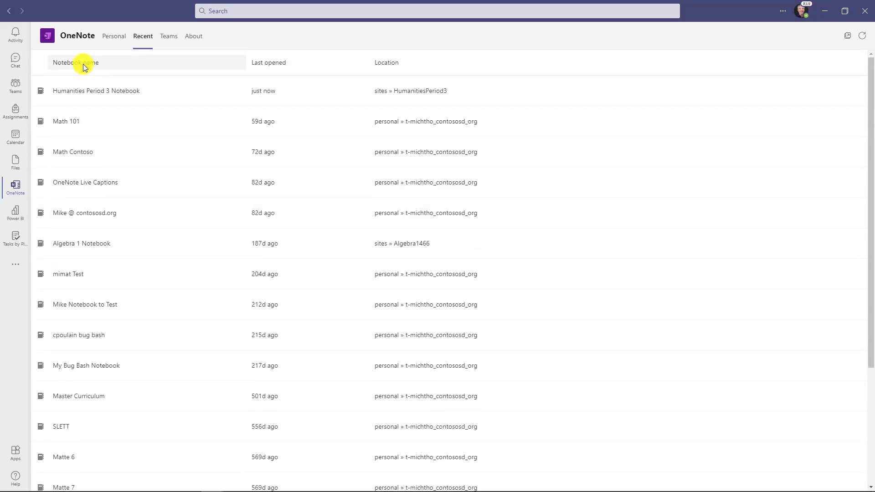
Step: View the Teams notebooks, then open a recent personal notebook in the browser
left_click(171, 40)
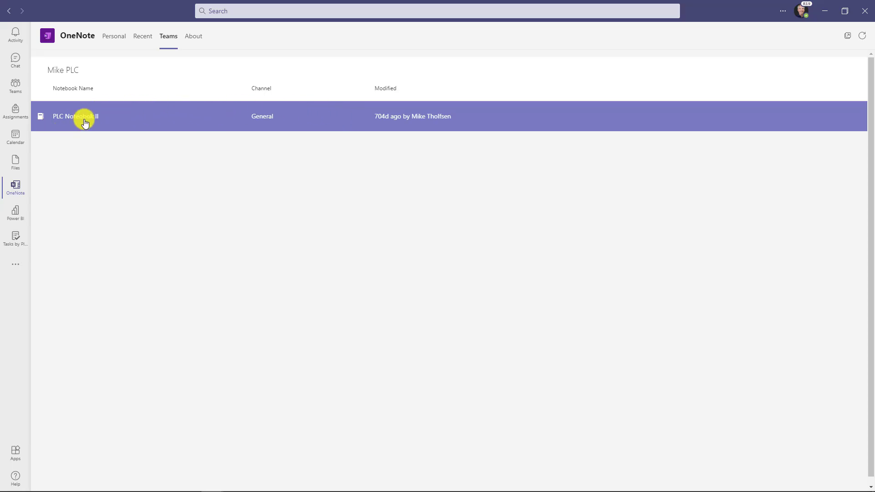
left_click(143, 40)
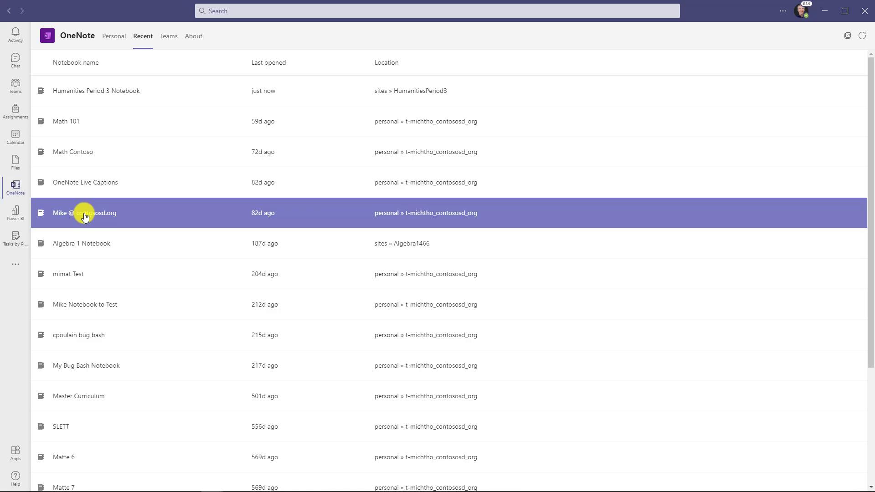
left_click(84, 216)
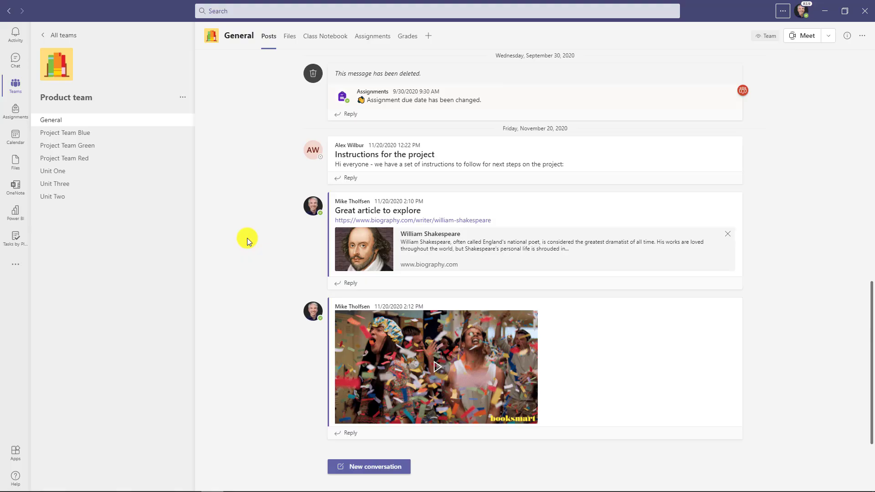
key("ctrl+period")
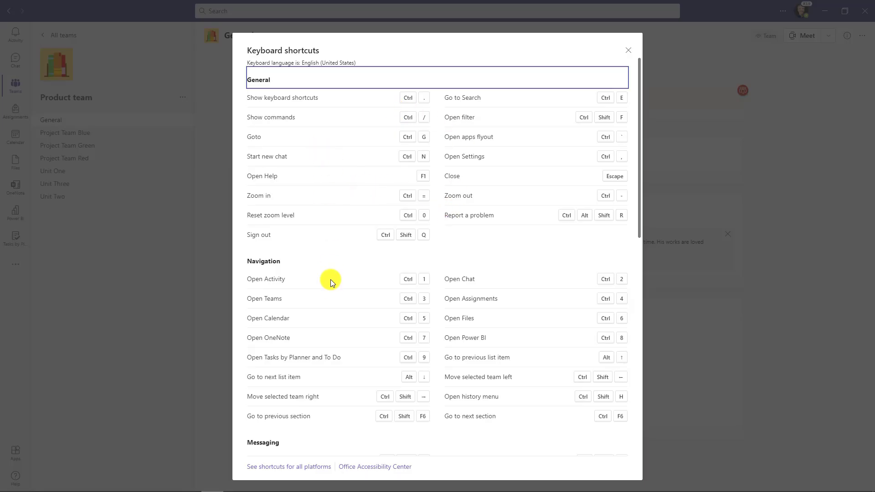
scroll(321, 298, "down", 5)
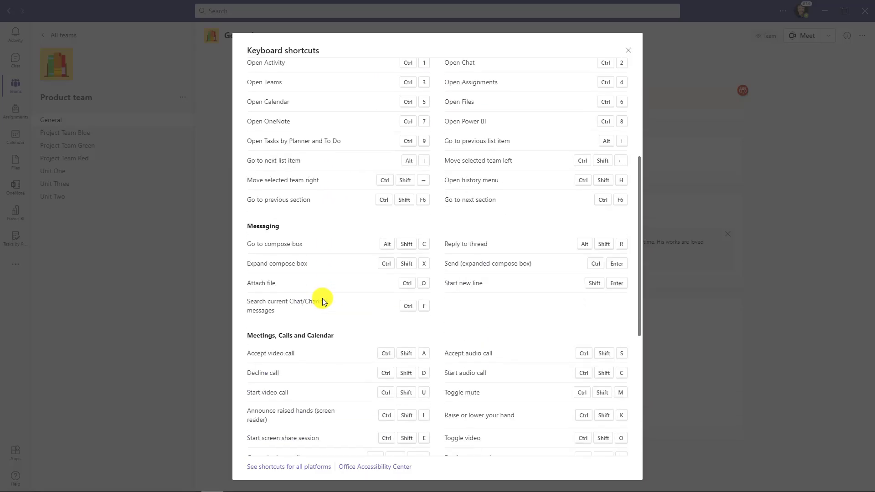
scroll(323, 298, "down", 2)
scroll(323, 298, "up", 7)
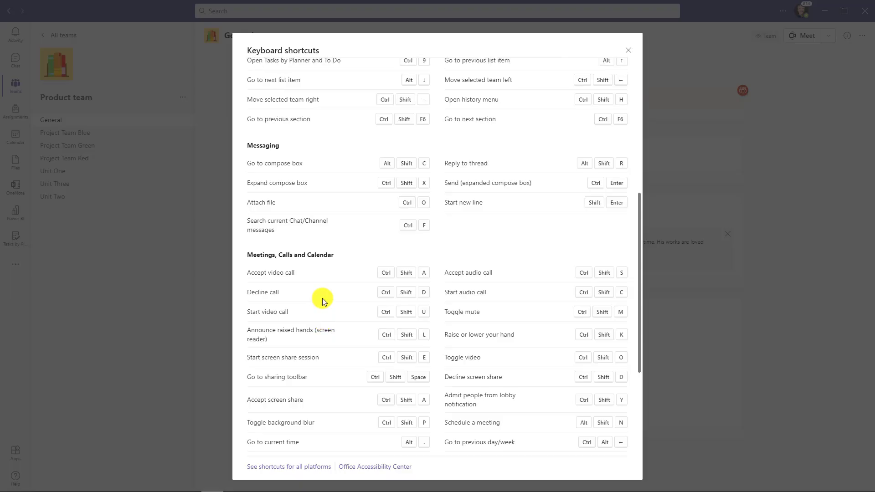
scroll(322, 301, "up", 1)
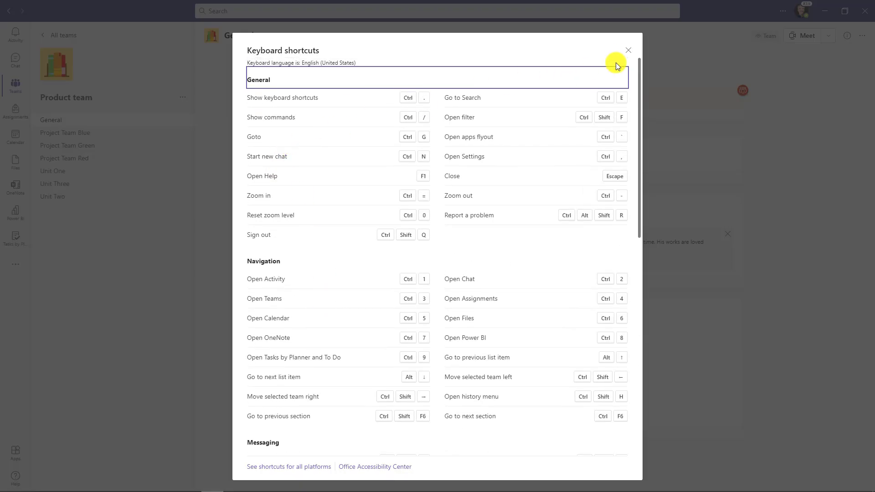
left_click(628, 51)
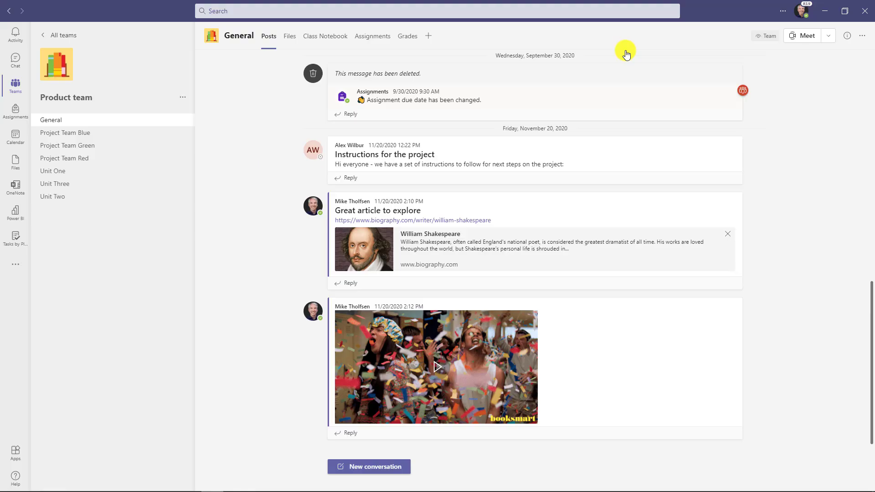
key("ctrl+1")
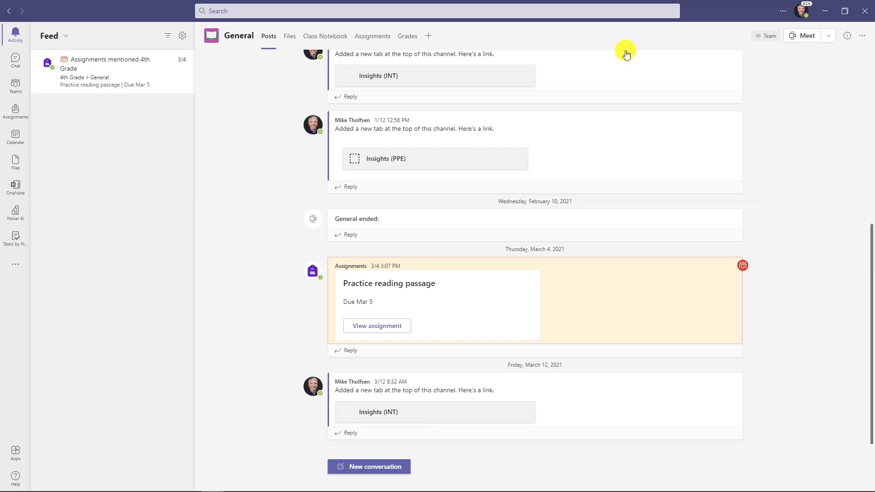
key("ctrl+2")
key("ctrl+3")
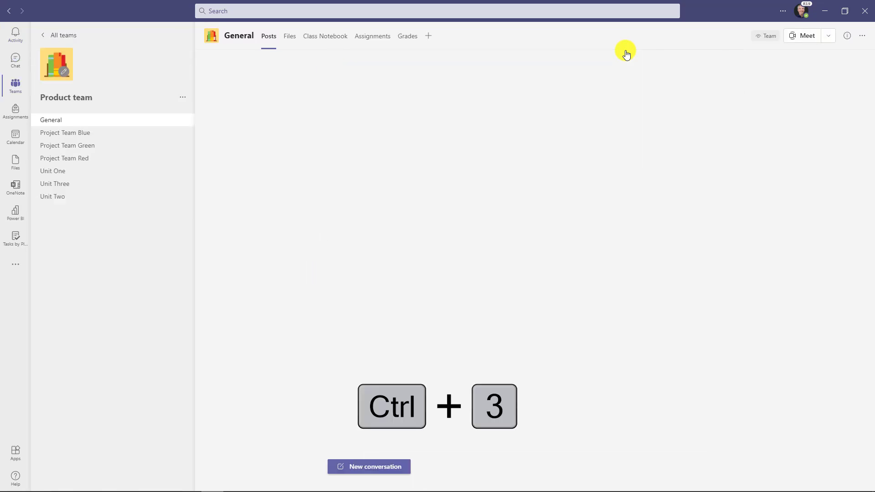
key("ctrl+4")
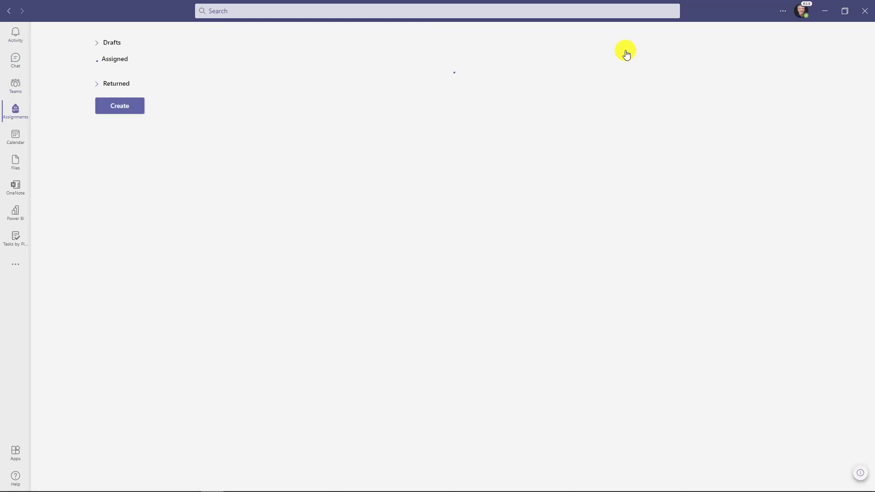
key("ctrl+5")
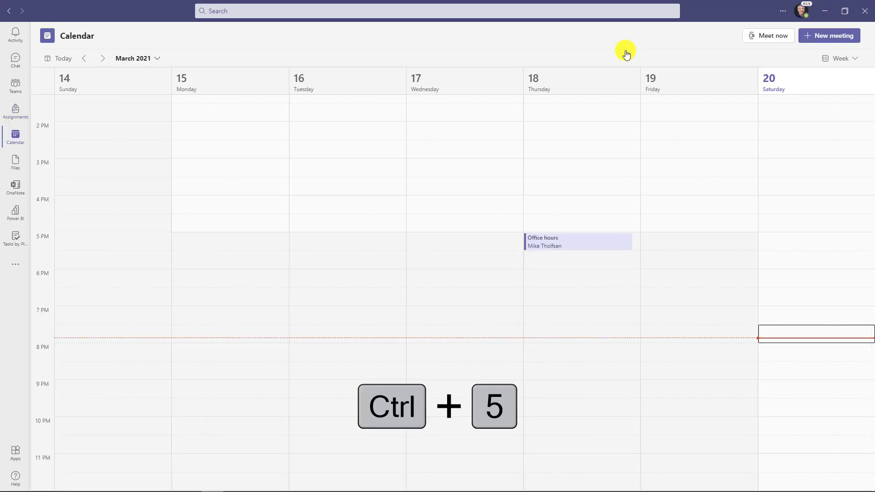
left_click(15, 88)
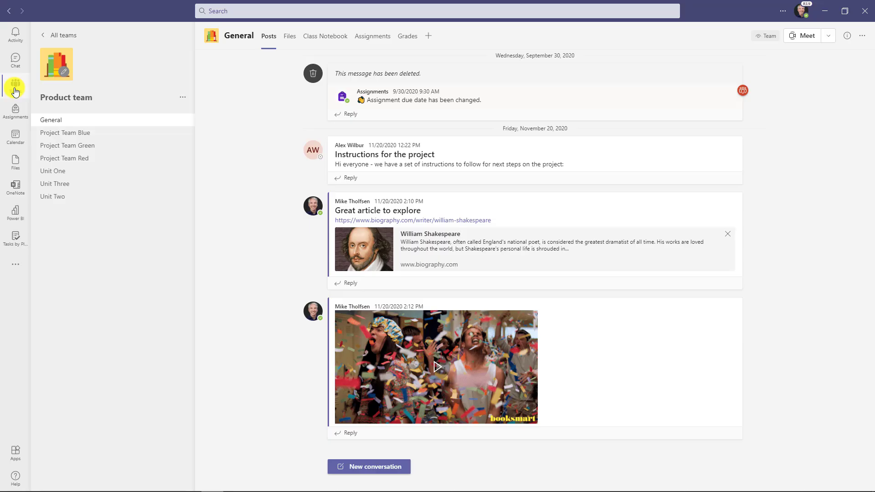
key("ctrl+n")
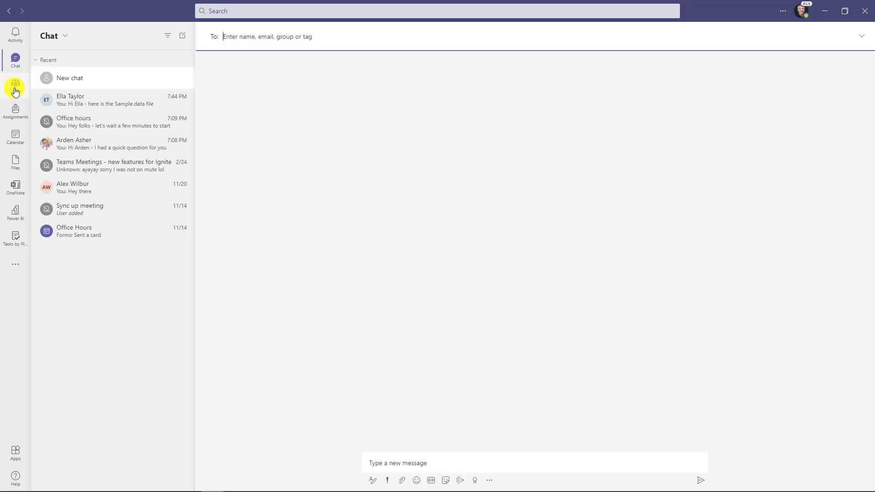
type("arden")
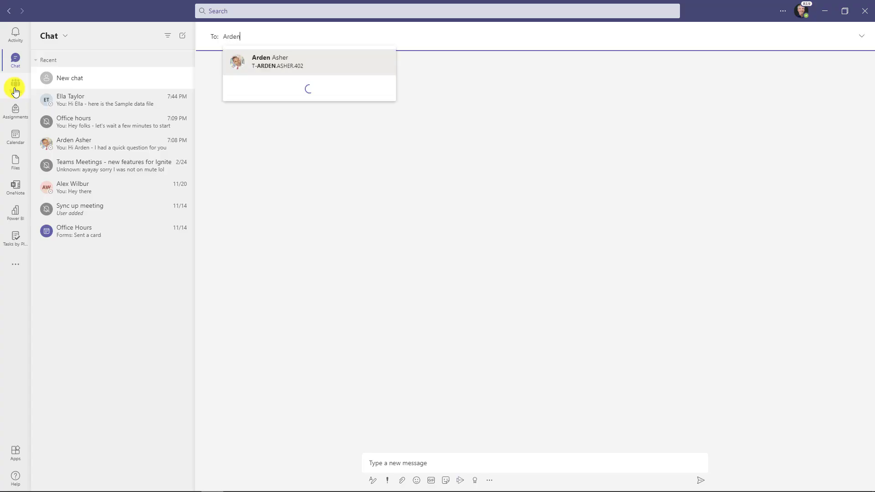
key("Return")
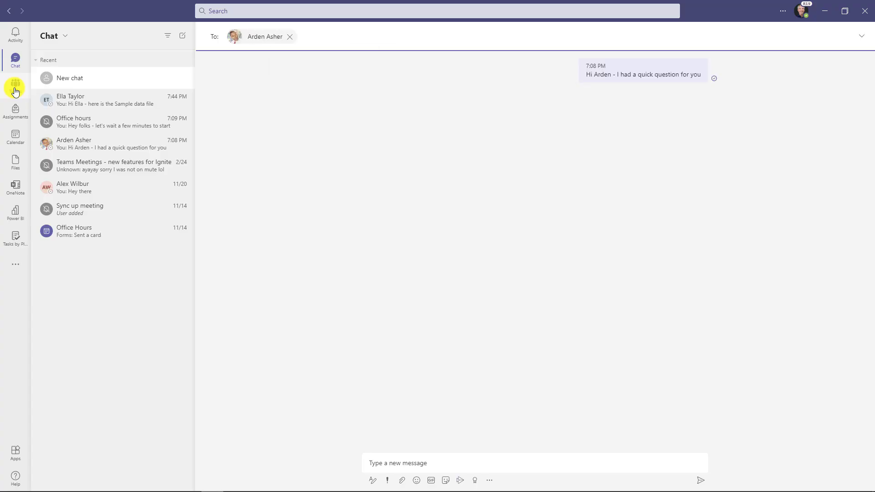
key("ctrl+e")
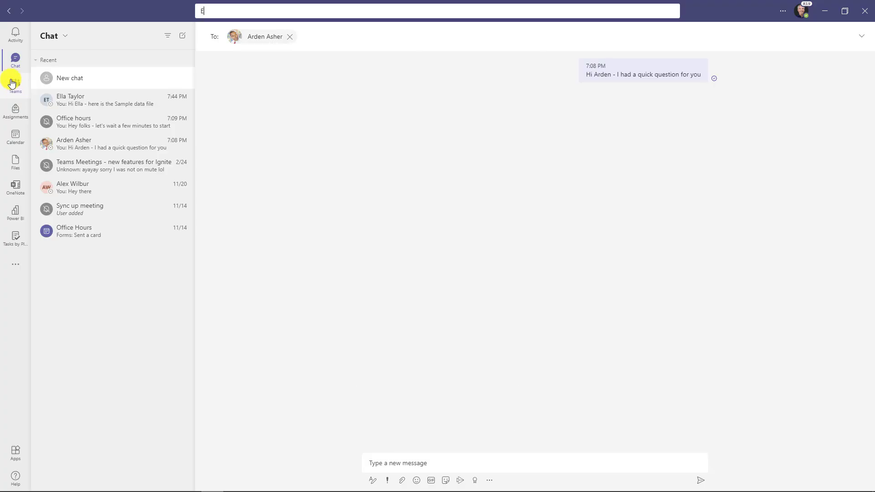
type("Ella")
key("Return")
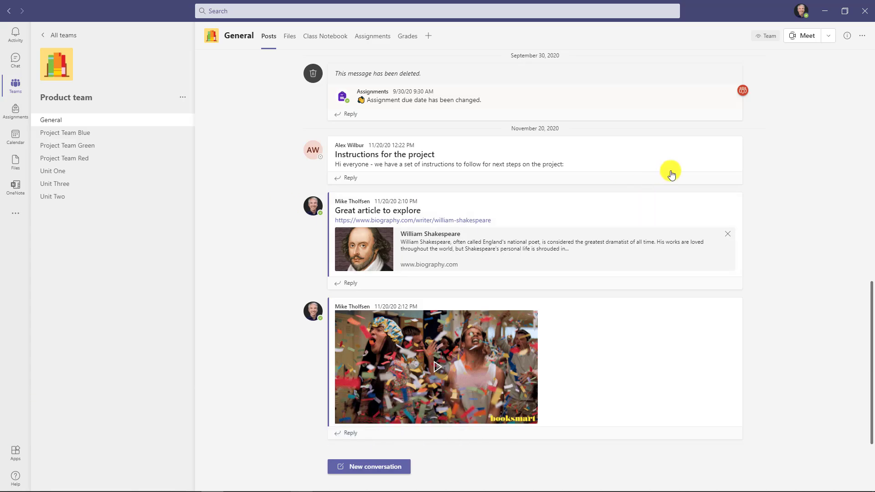
Step: In Settings > Notifications, keep missed activity emails set to Daily
left_click(801, 11)
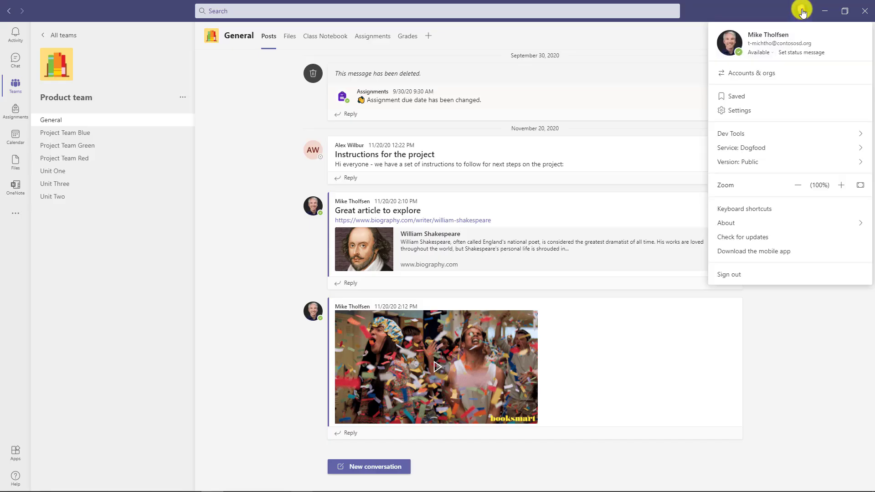
left_click(773, 112)
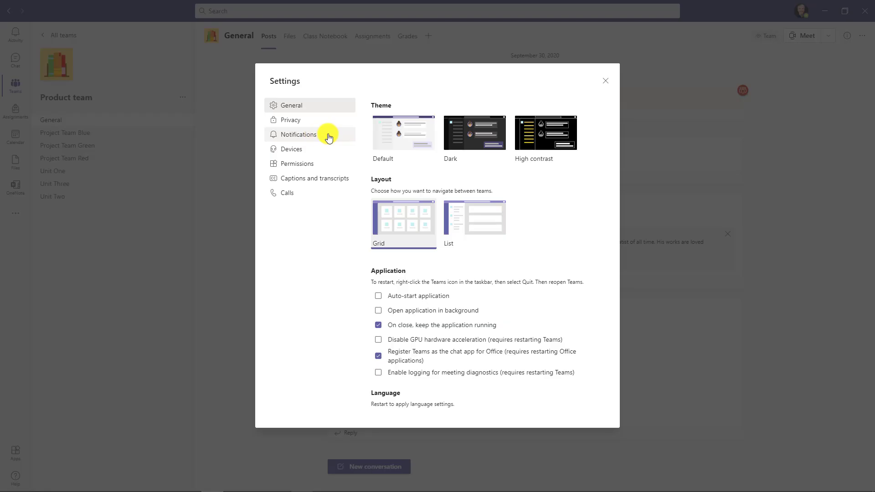
left_click(316, 136)
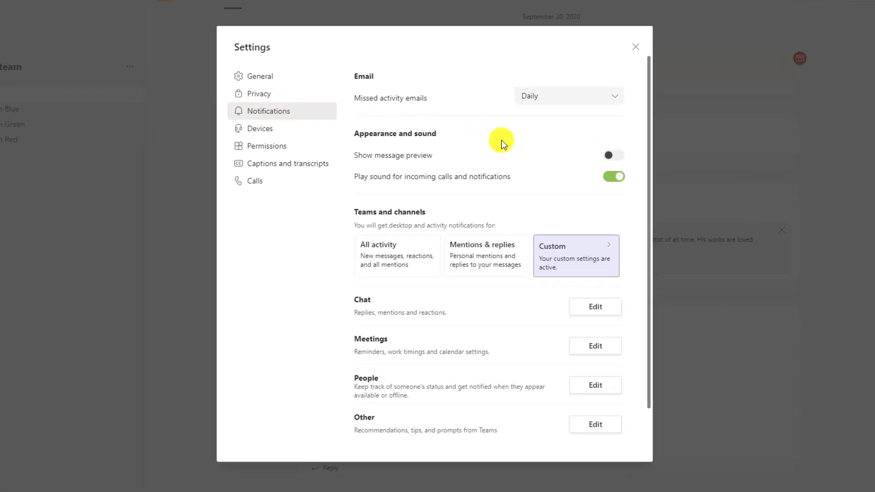
left_click(562, 103)
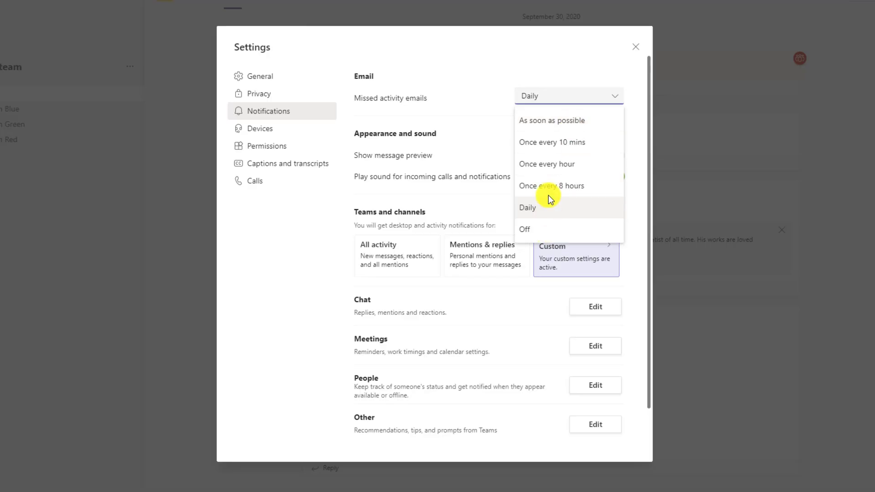
left_click(467, 77)
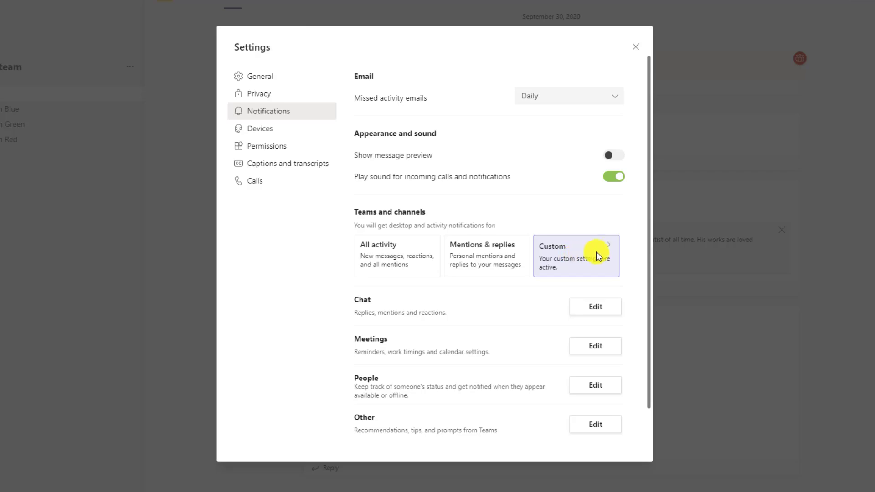
Step: Review the Custom team and channel notification settings, then return to Notifications
left_click(610, 246)
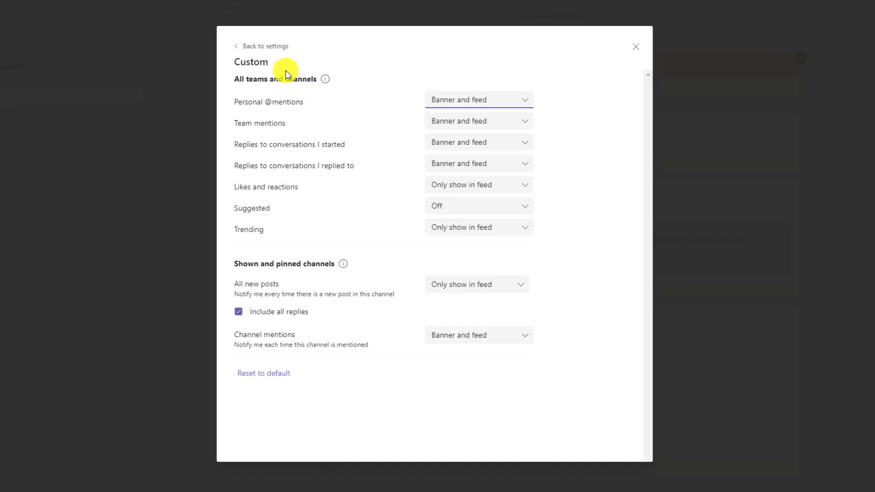
left_click(261, 49)
scroll(433, 255, "down", 1)
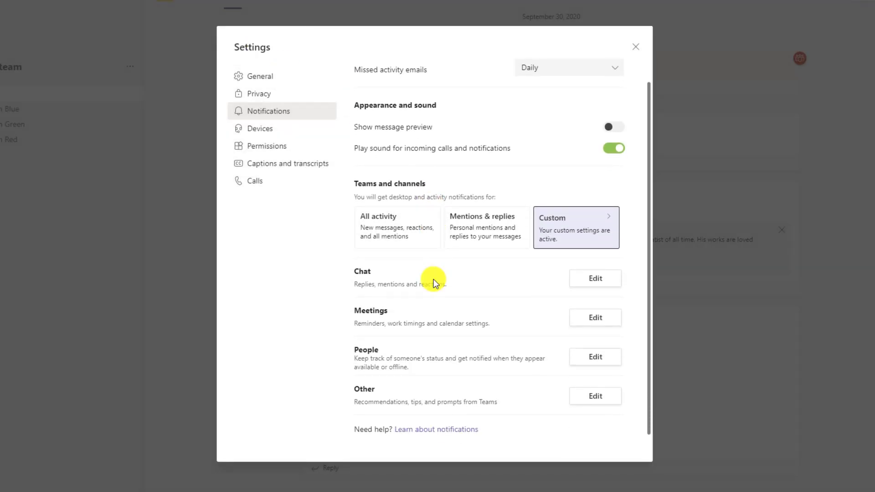